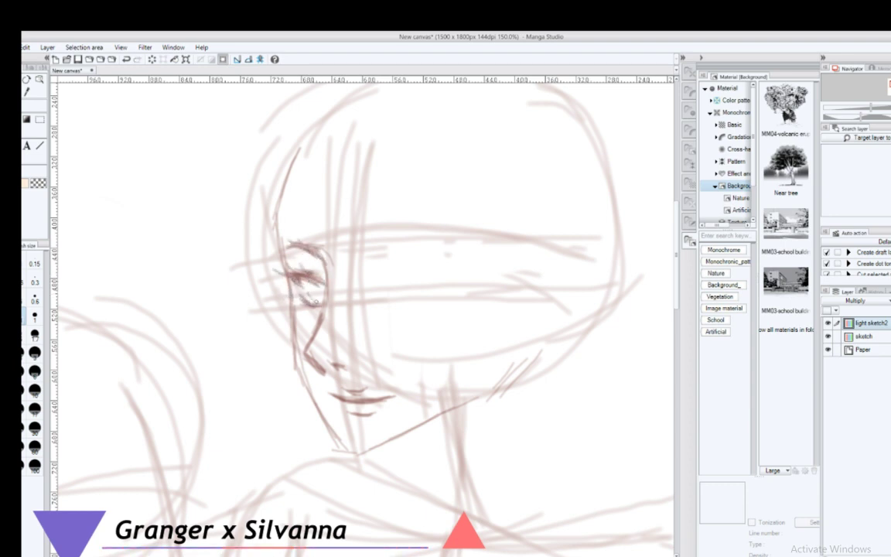
Sketch the irises and lashes of both eyes and draw the near eyebrow on the woman's face
left_click_drag(306, 283, 312, 299)
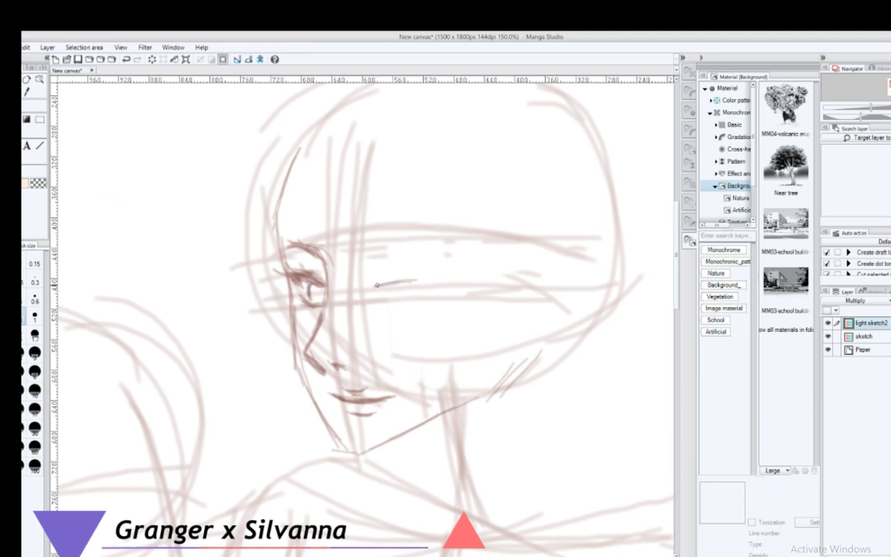
mouse_move(377, 285)
left_mouse_down()
mouse_move(445, 287)
mouse_move(387, 286)
mouse_move(383, 300)
mouse_move(417, 303)
mouse_move(437, 288)
left_mouse_up()
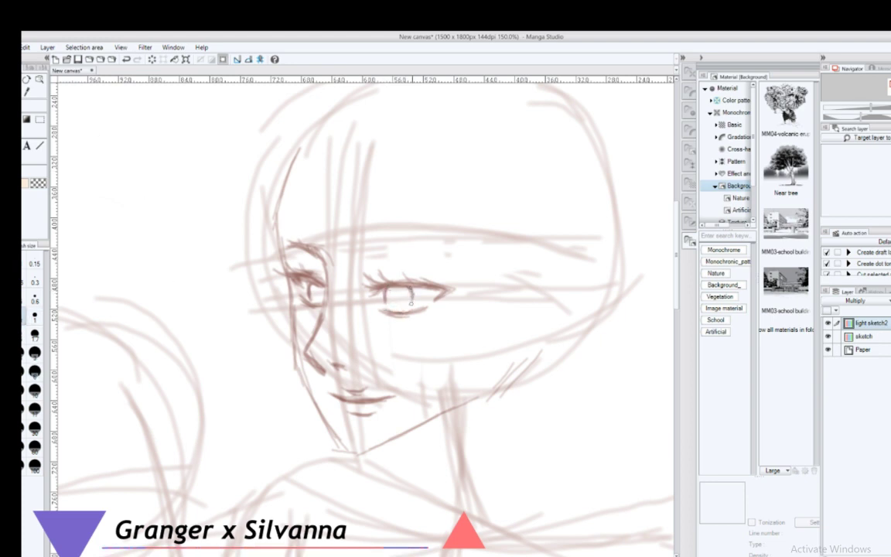
mouse_move(410, 292)
left_mouse_down()
mouse_move(434, 289)
mouse_move(381, 306)
left_mouse_up()
left_click_drag(356, 267, 462, 262)
left_click_drag(382, 259, 462, 261)
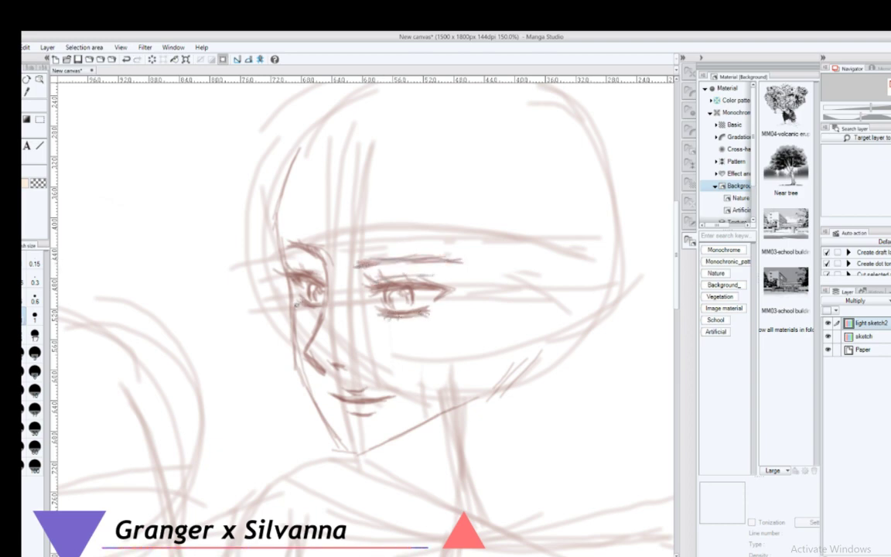
Strengthen the woman's cheek contour, flip the canvas view and redraw the jawline rising toward the ear
left_click_drag(263, 269, 321, 410)
key("h")
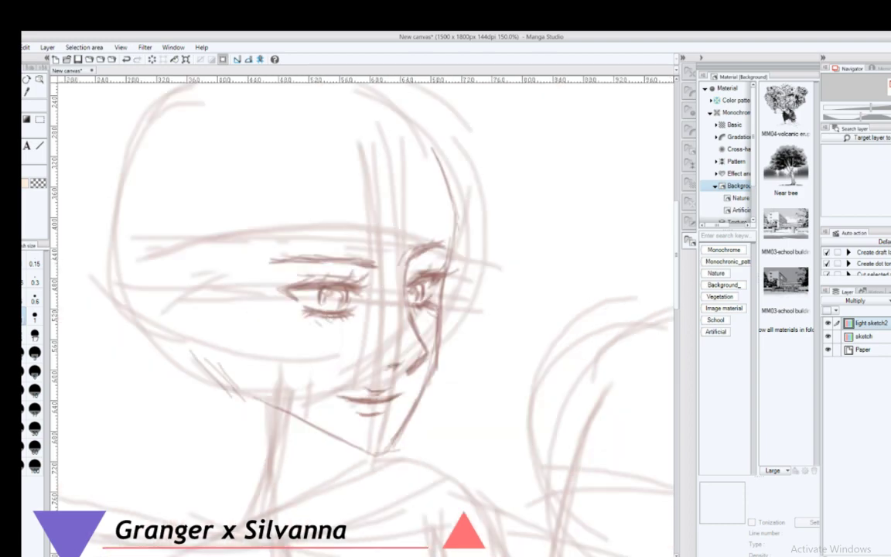
scroll(464, 324, "down", 1)
left_click_drag(251, 329, 313, 379)
left_click_drag(421, 275, 423, 322)
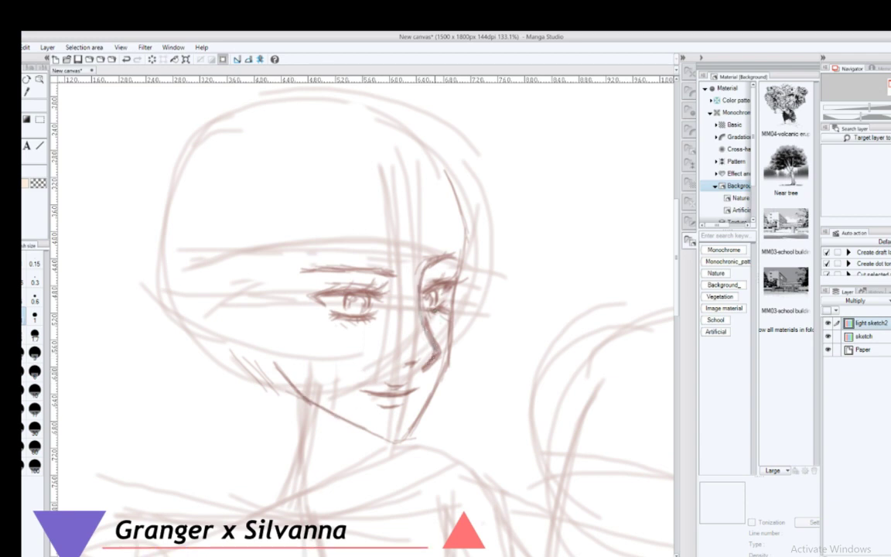
left_click_drag(287, 269, 339, 267)
left_click_drag(292, 371, 333, 411)
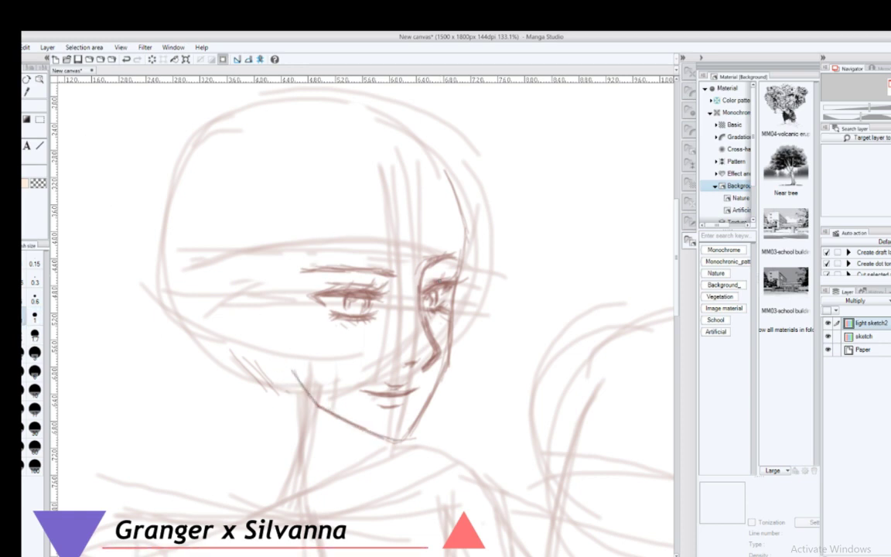
left_click_drag(423, 306, 432, 343)
Transform the face sketch by raising its lower edge slightly to shorten the face, and apply the transformation
scroll(430, 346, "up", 3)
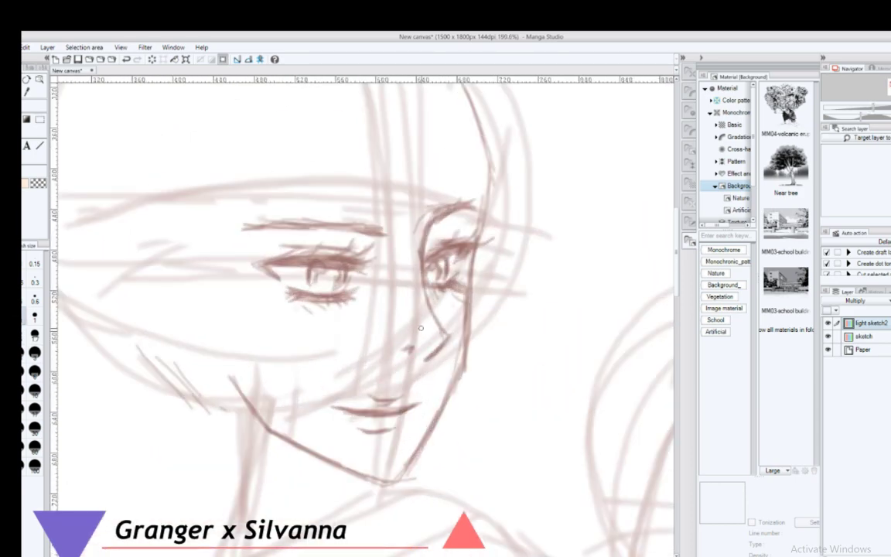
key("ctrl+alt+0")
key("ctrl+t")
left_click_drag(360, 433, 360, 423)
key("p")
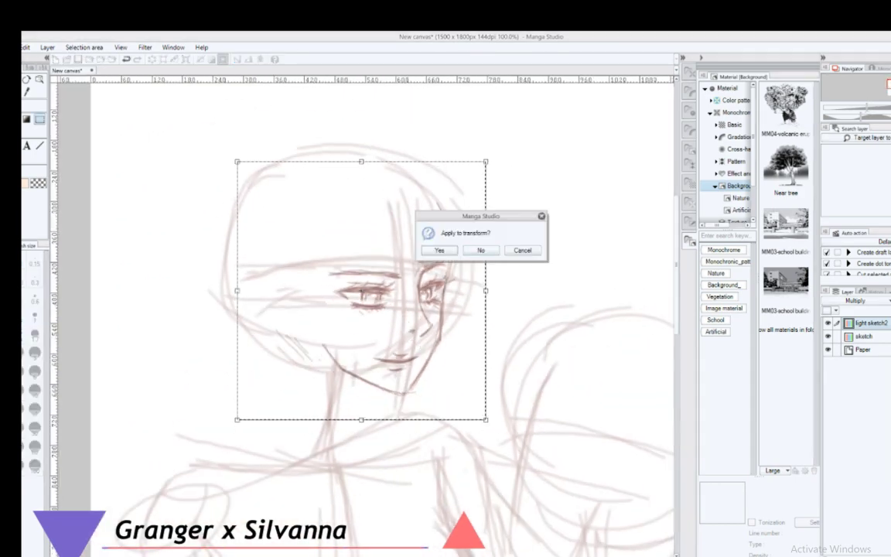
key("Return")
scroll(332, 255, "up", 2)
scroll(276, 248, "down", 3)
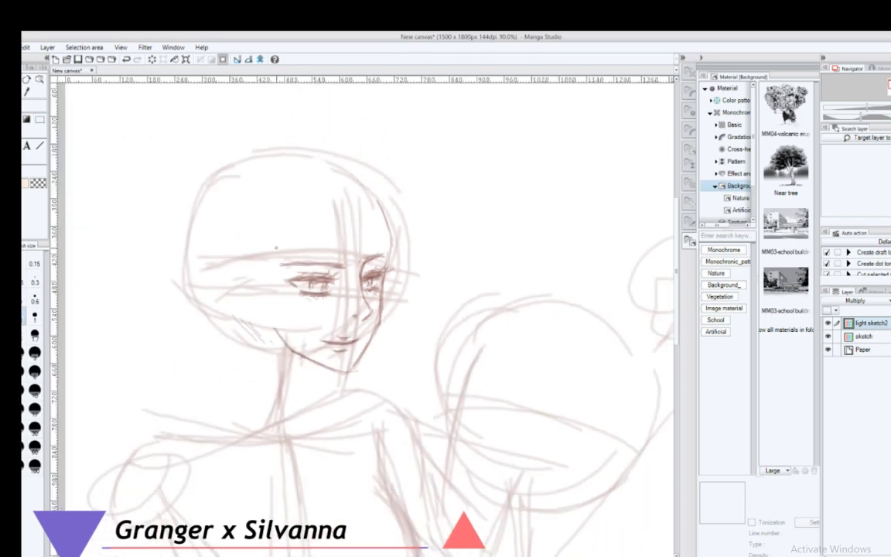
Redraw the far eyebrow as a darker, slanted stroke close above the eye, using the mirrored view
scroll(277, 247, "up", 3)
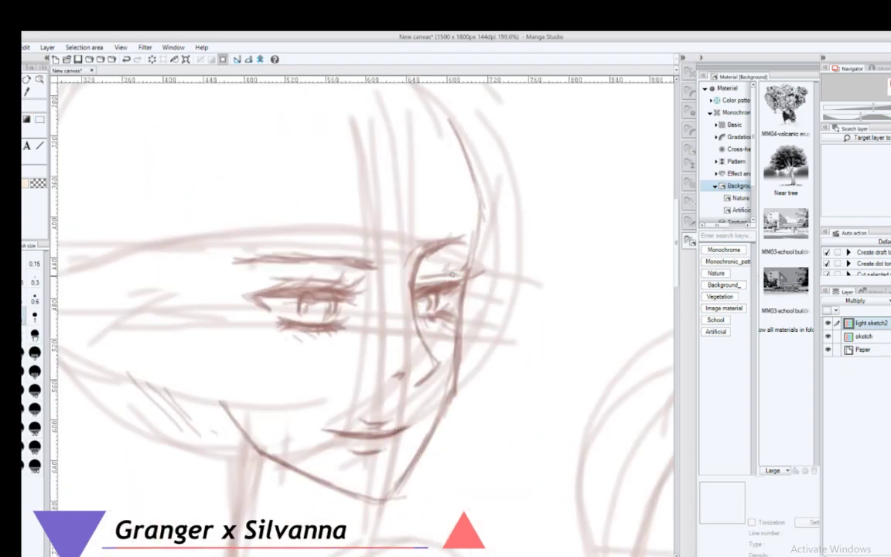
scroll(458, 260, "up", 1)
key("h")
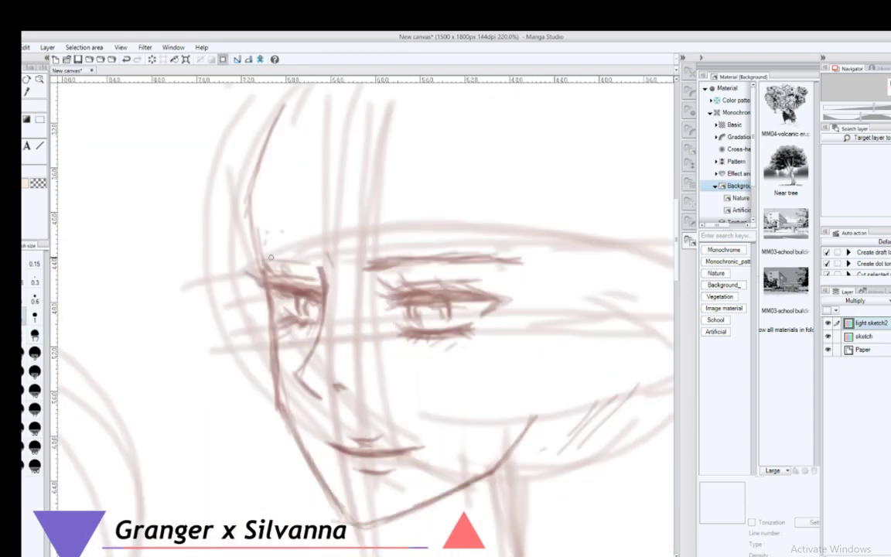
key("h")
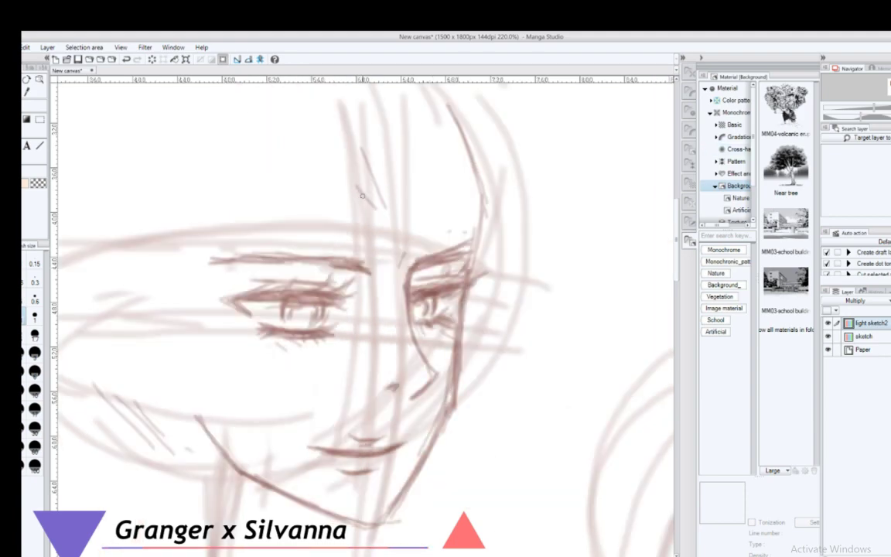
scroll(361, 196, "down", 4)
scroll(376, 154, "up", 4)
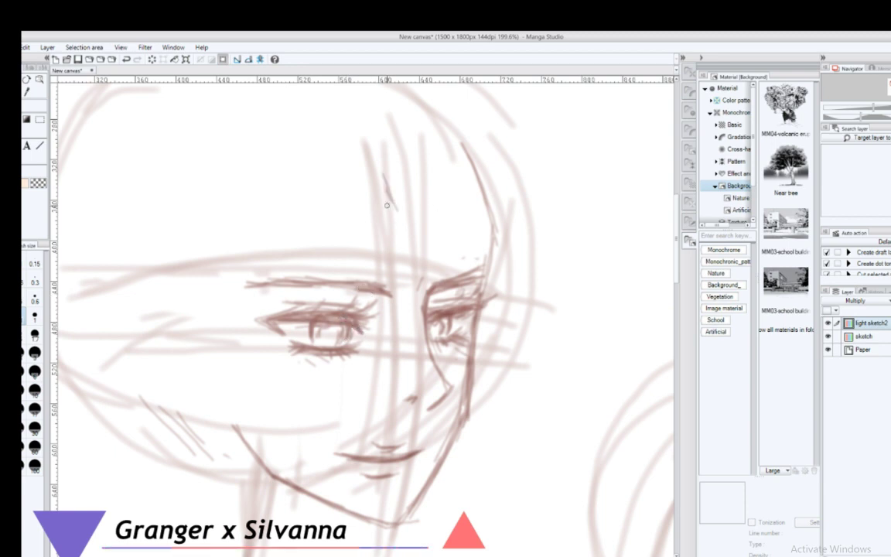
scroll(394, 182, "down", 2)
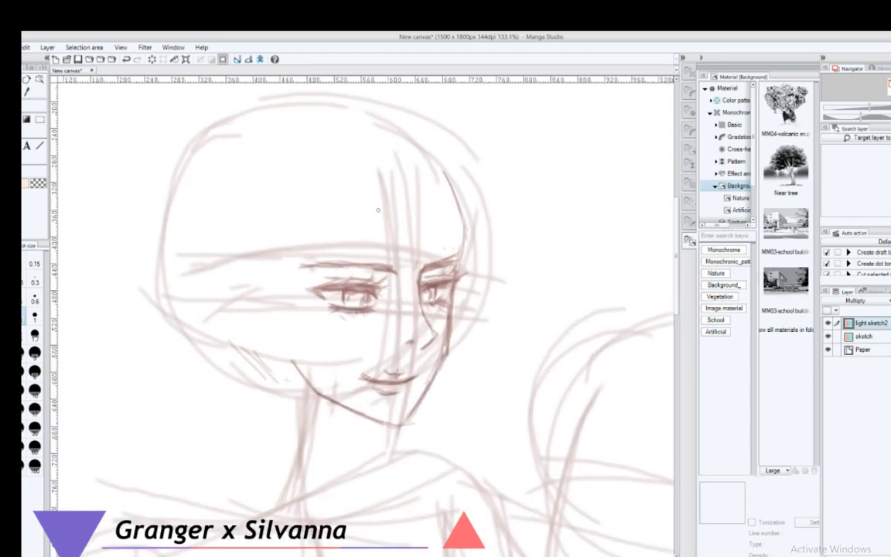
Sketch the hair parting at the forehead and the first long strands falling over the near side of the face
mouse_move(356, 186)
left_mouse_down()
mouse_move(369, 211)
mouse_move(311, 364)
left_mouse_up()
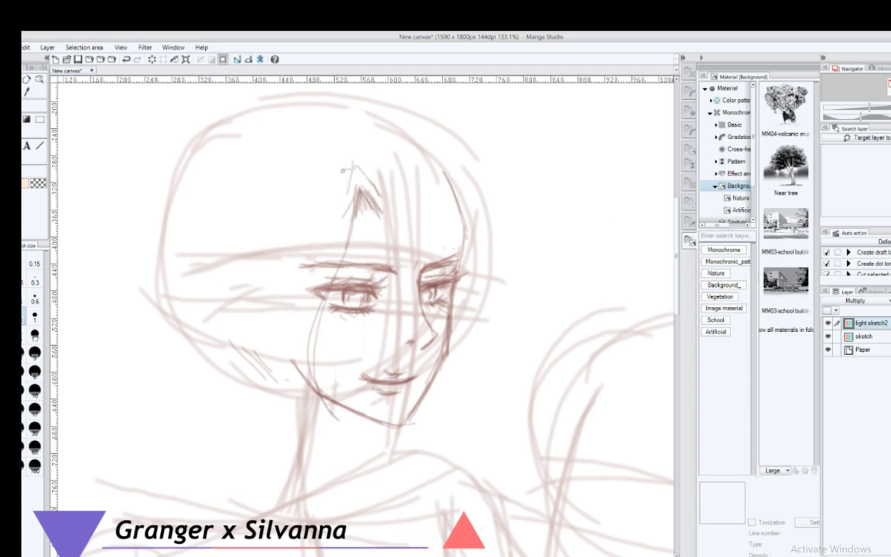
left_click_drag(343, 170, 288, 297)
left_click_drag(303, 205, 288, 464)
left_click_drag(334, 280, 314, 352)
left_click_drag(332, 170, 311, 255)
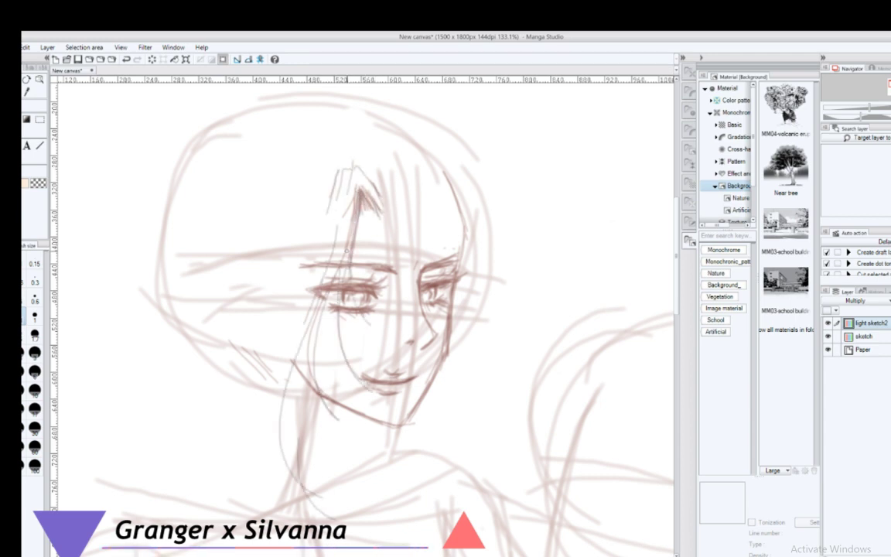
Add long strands from the near temple down past the shoulder and darken the hair parting
left_click_drag(301, 158, 210, 414)
left_click_drag(240, 337, 213, 479)
left_click_drag(290, 305, 265, 474)
left_click_drag(286, 172, 204, 441)
left_click_drag(360, 193, 376, 220)
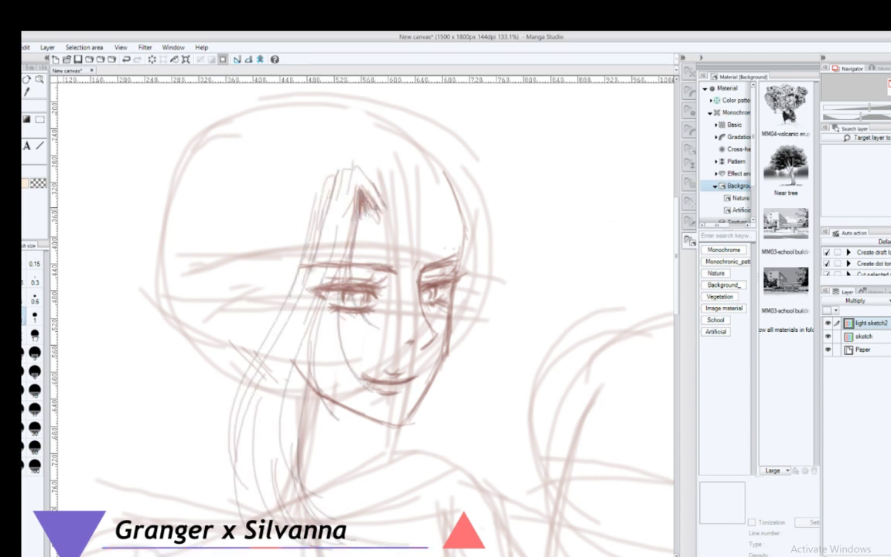
Sketch short hairline strokes across the forehead and loose strands flowing along the far side of the face
left_click_drag(360, 172, 367, 190)
left_click_drag(371, 172, 381, 190)
mouse_move(391, 178)
left_mouse_down()
mouse_move(404, 219)
mouse_move(512, 338)
left_mouse_up()
left_click_drag(458, 270, 456, 373)
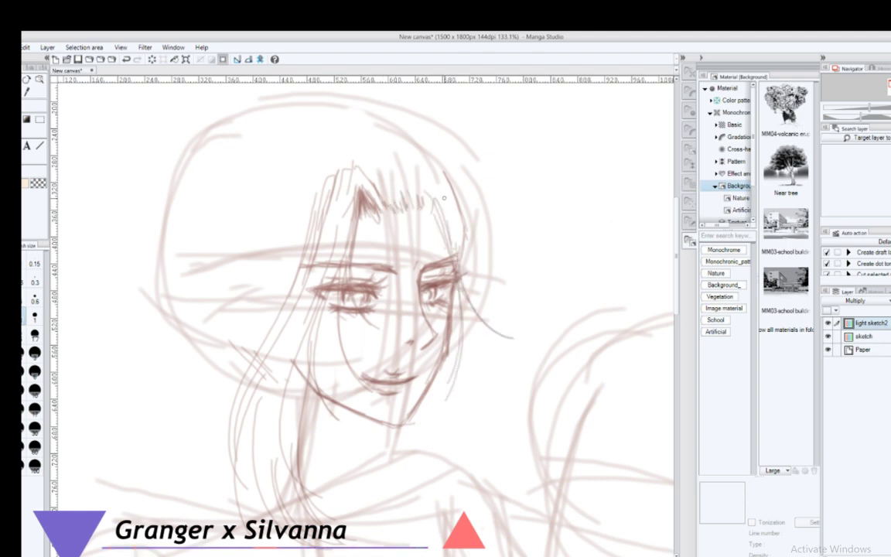
left_click_drag(464, 175, 408, 278)
left_click_drag(424, 208, 411, 378)
left_click_drag(427, 291, 401, 439)
scroll(402, 310, "down", 2)
scroll(378, 276, "up", 3)
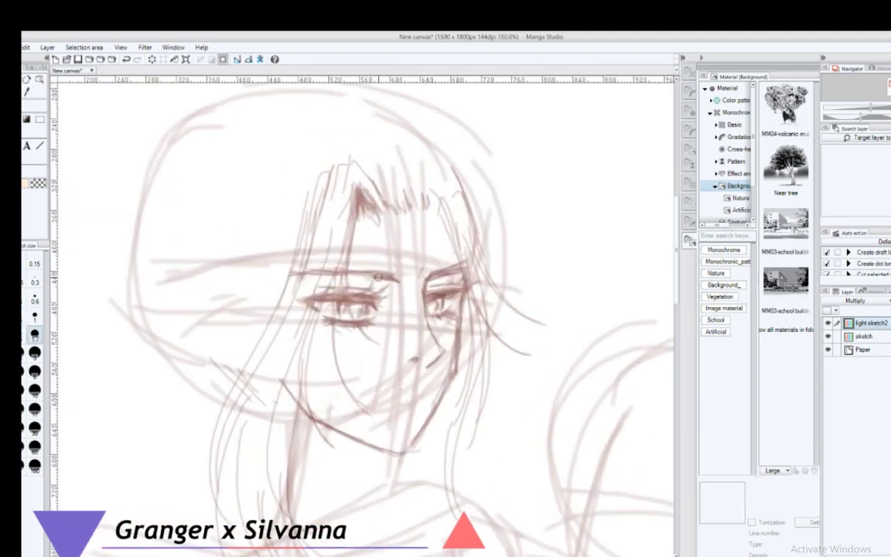
Replace the woman's thin smile with fuller, slightly parted lips, working in the mirrored view
key("h")
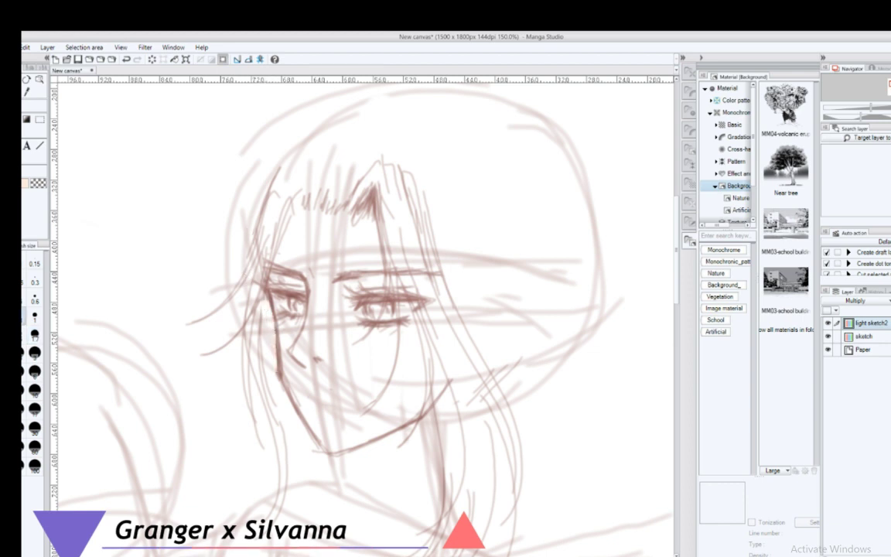
left_click_drag(246, 267, 297, 409)
key("ctrl+z")
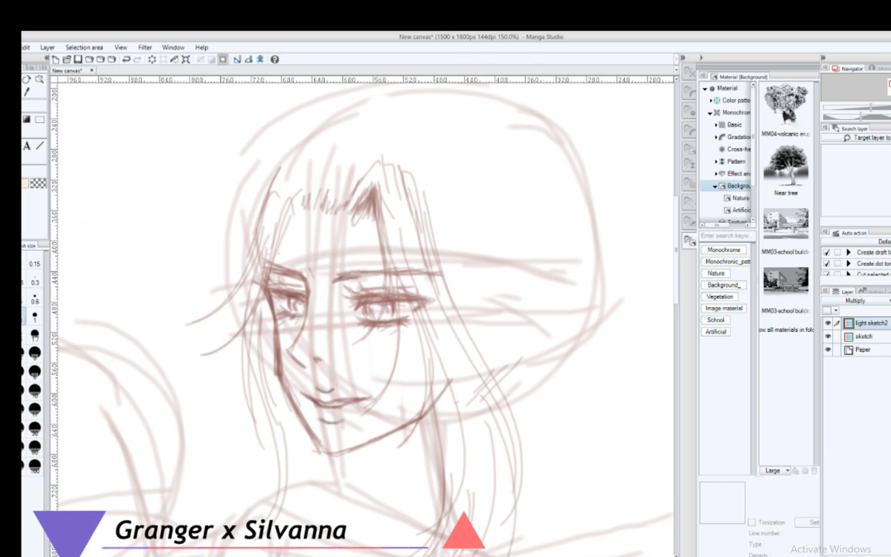
key("h")
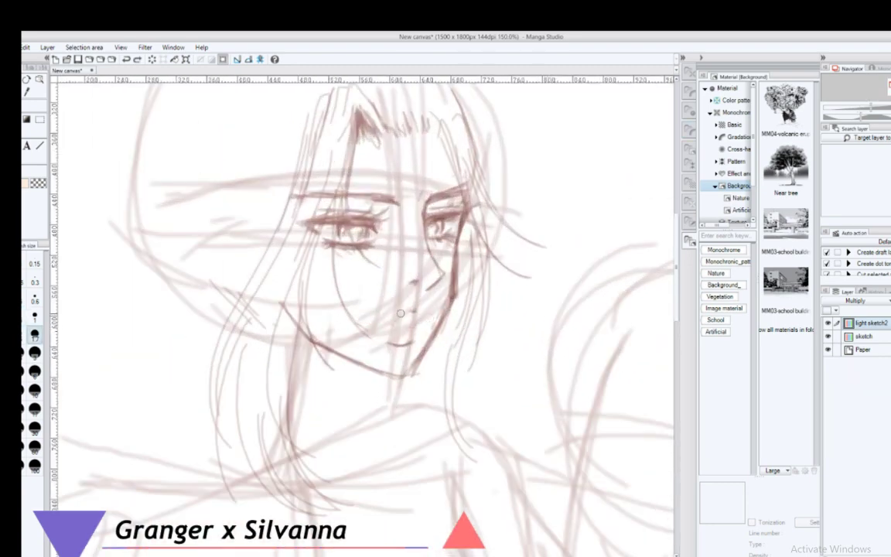
key("h")
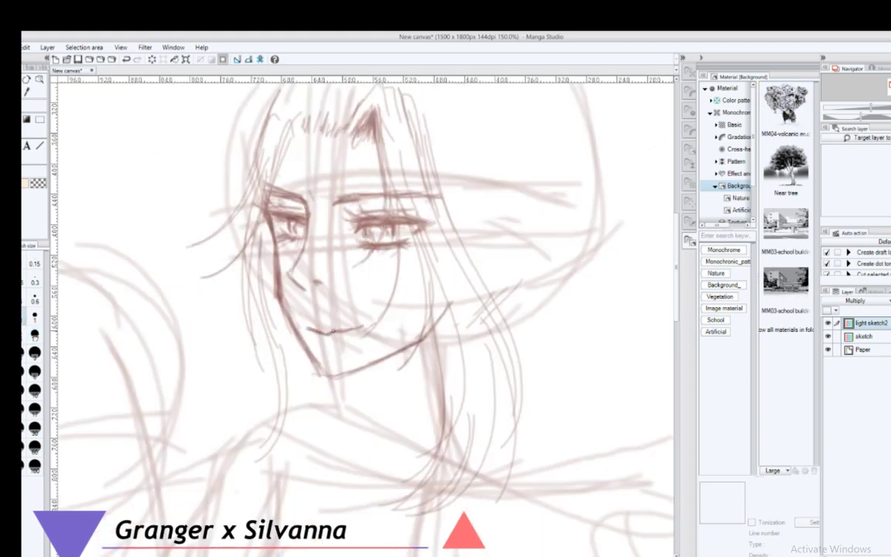
key("ctrl+z")
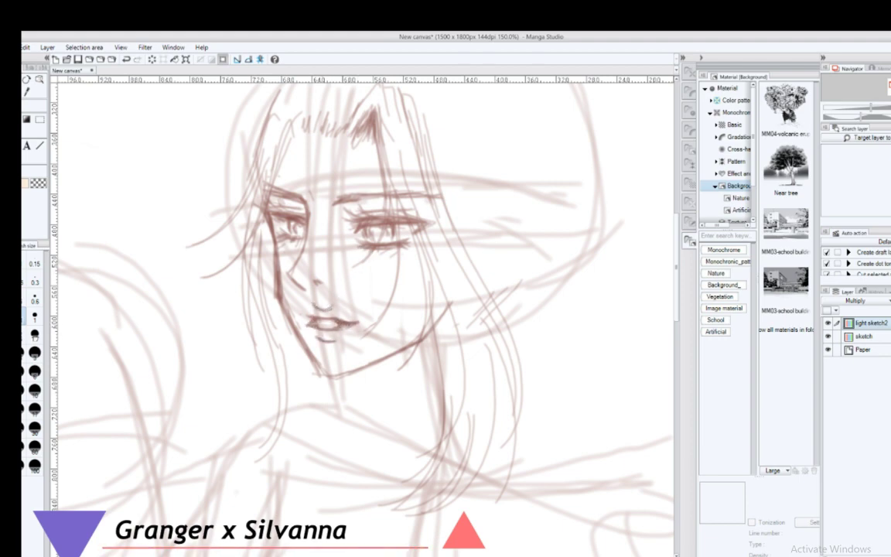
key("h")
scroll(446, 246, "up", 2)
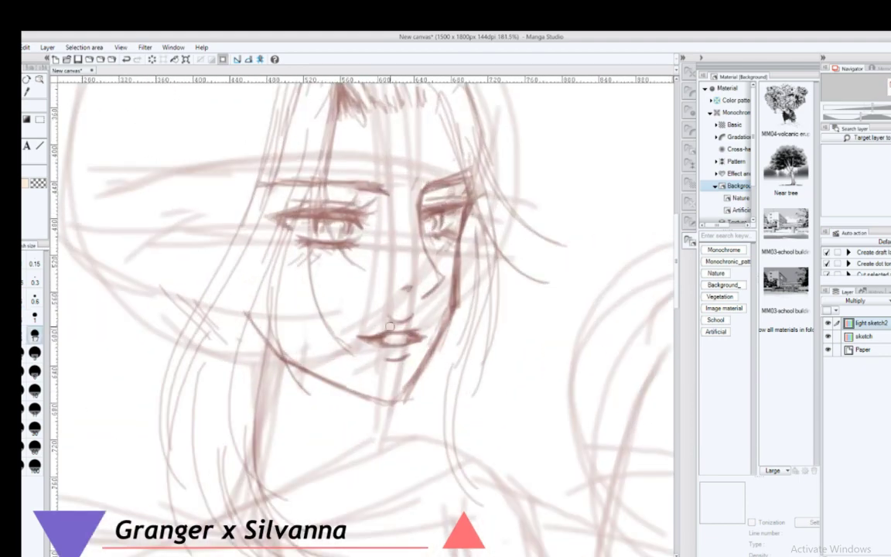
Shade the lower lip and the areas around both eyes with a larger brush
scroll(456, 247, "down", 5)
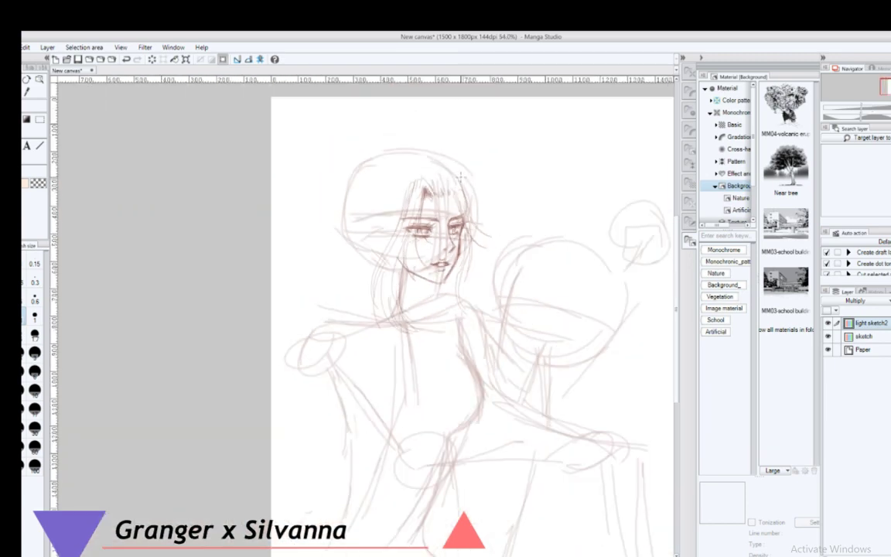
scroll(298, 267, "up", 7)
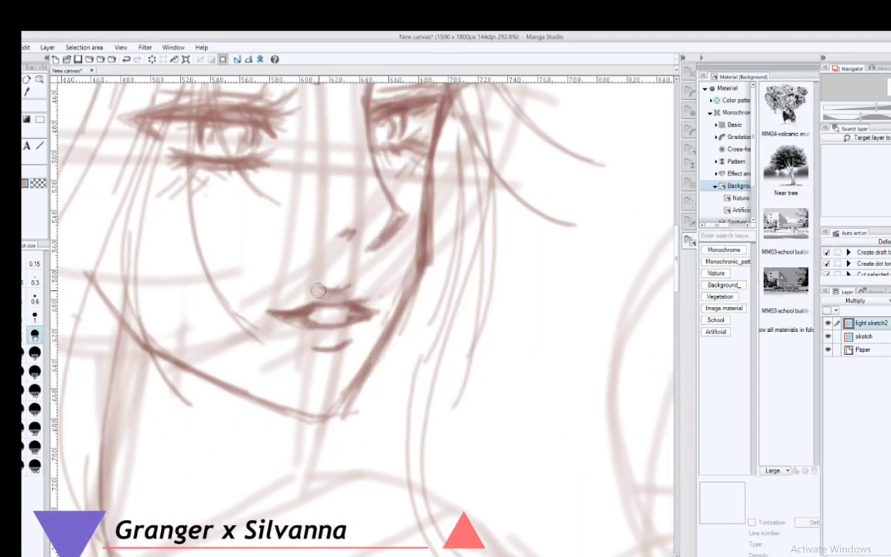
scroll(285, 265, "down", 5)
scroll(270, 265, "up", 3)
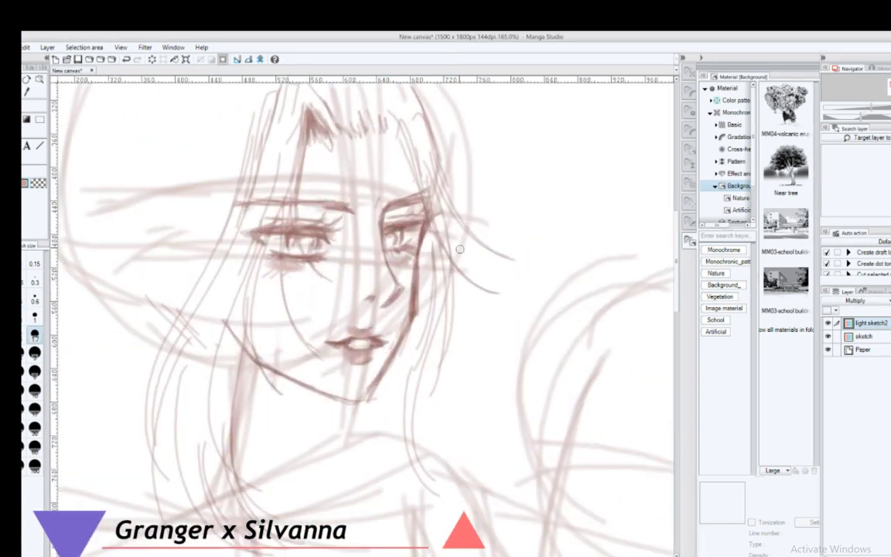
scroll(430, 251, "down", 3)
scroll(429, 251, "up", 2)
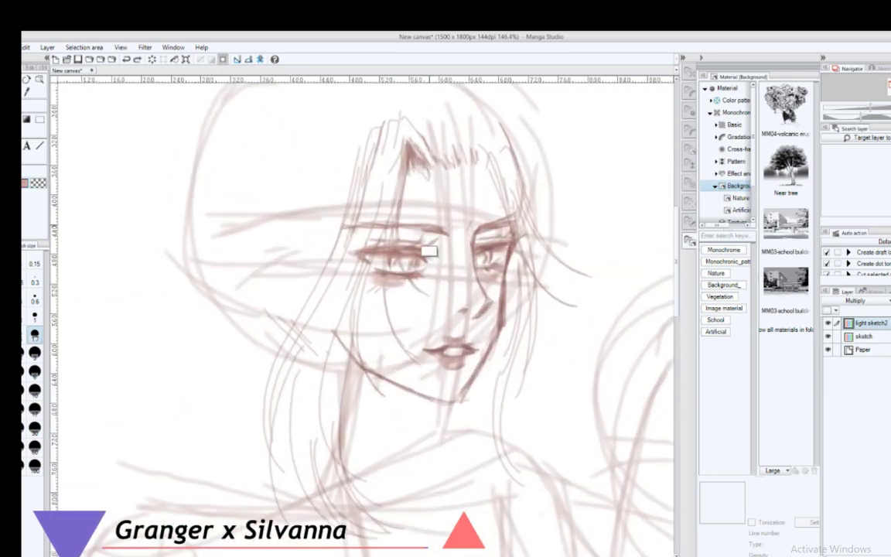
scroll(578, 220, "down", 3)
scroll(578, 220, "up", 2)
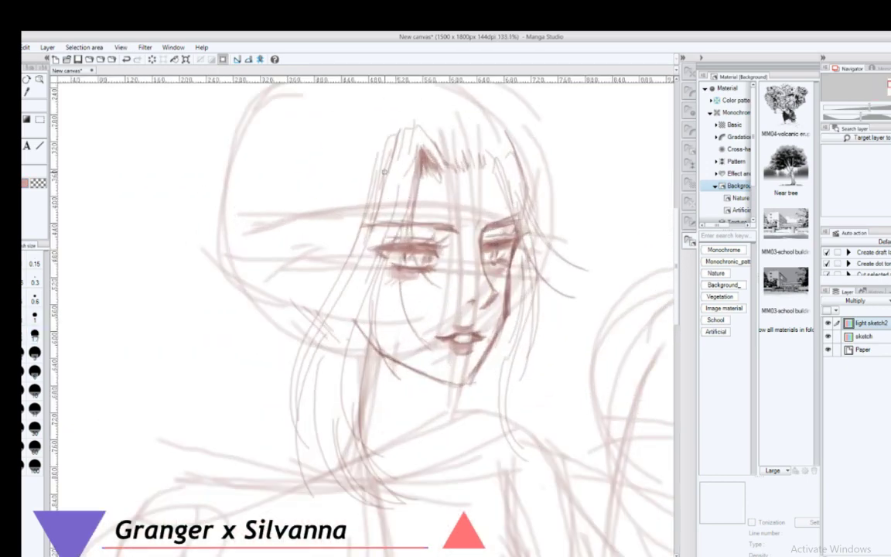
Thicken the long hair lock on the near side of the face with additional flowing strands
left_click_drag(300, 359, 272, 458)
left_click_drag(343, 179, 270, 447)
left_click_drag(331, 383, 279, 456)
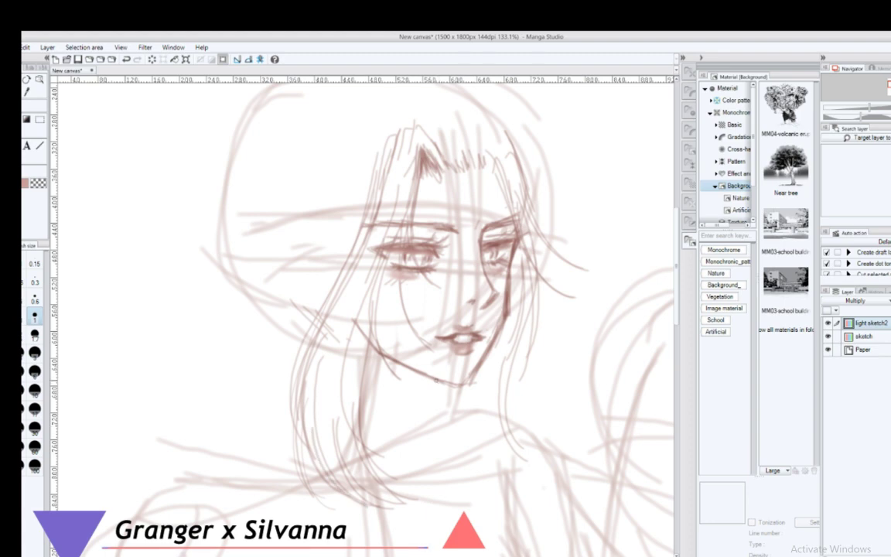
Draw the front line of the neck and hatch the shadow beneath the jaw
mouse_move(425, 379)
left_mouse_down()
mouse_move(431, 412)
mouse_move(447, 467)
left_mouse_up()
left_click_drag(340, 317, 386, 363)
scroll(369, 157, "down", 2)
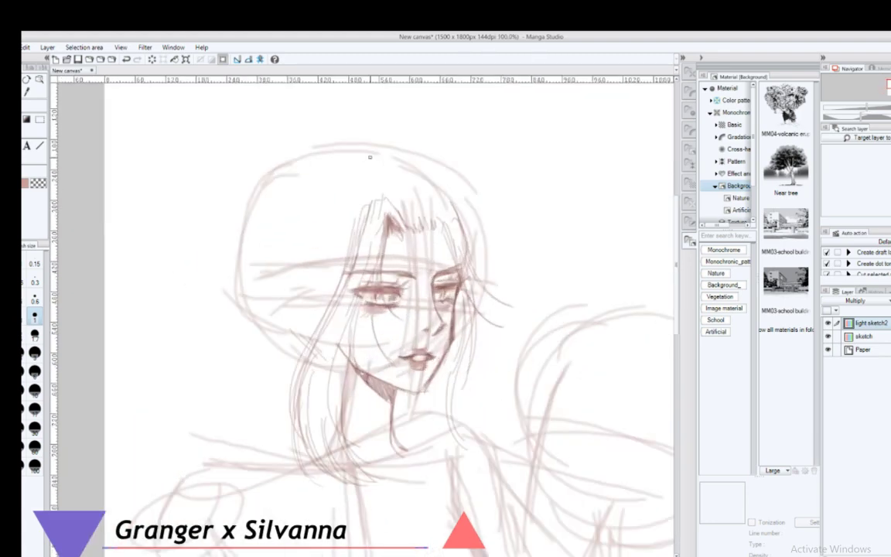
Outline the crown and back of the head, adding combed strands on top and long hair falling behind
left_click_drag(364, 166, 232, 190)
mouse_move(284, 157)
left_mouse_down()
mouse_move(240, 266)
mouse_move(259, 340)
mouse_move(232, 255)
mouse_move(251, 325)
left_mouse_up()
left_click_drag(232, 279, 263, 339)
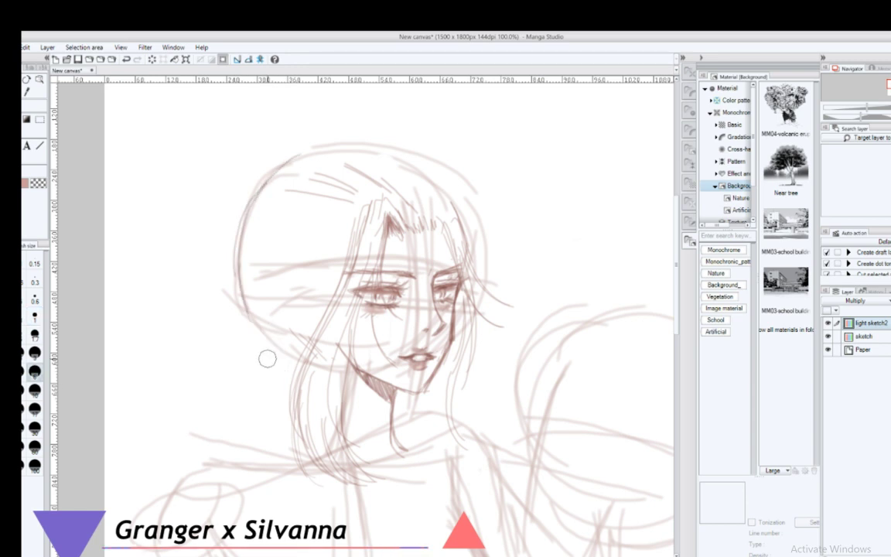
mouse_move(242, 217)
left_mouse_down()
mouse_move(232, 402)
mouse_move(211, 364)
left_mouse_up()
left_click_drag(216, 200, 198, 439)
mouse_move(258, 183)
left_mouse_down()
mouse_move(396, 138)
mouse_move(456, 277)
left_mouse_up()
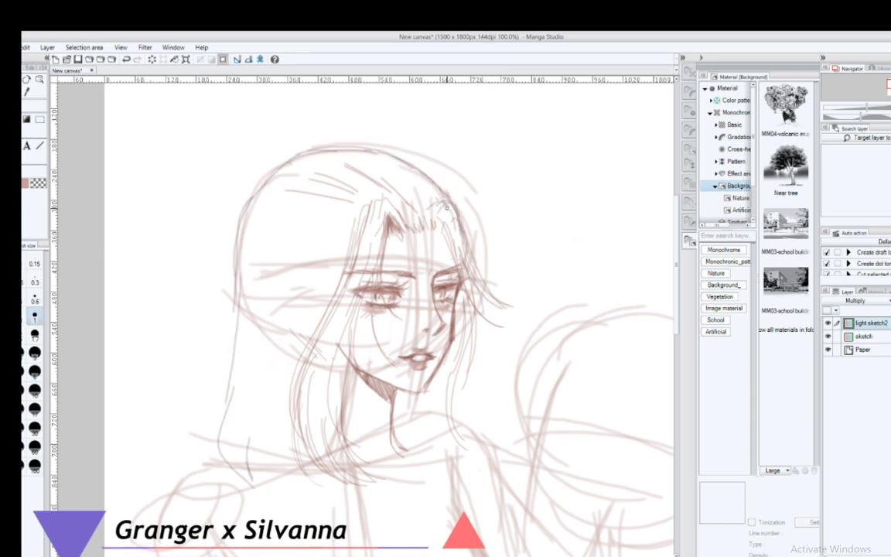
Remove the long loose hair lines falling behind the woman's head
scroll(272, 257, "down", 1)
key("[")
key("[")
key("[")
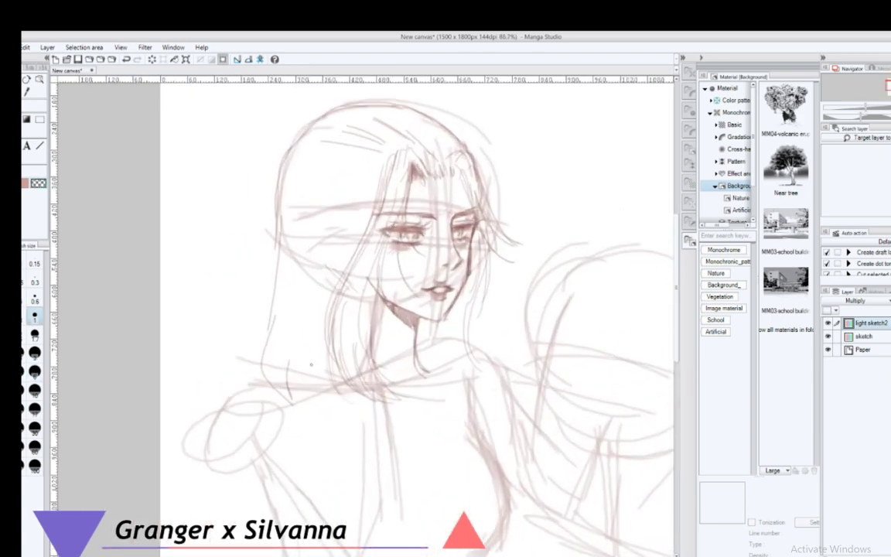
left_click_drag(297, 249, 322, 348)
left_click_drag(272, 152, 257, 290)
key("]")
key("ctrl+z")
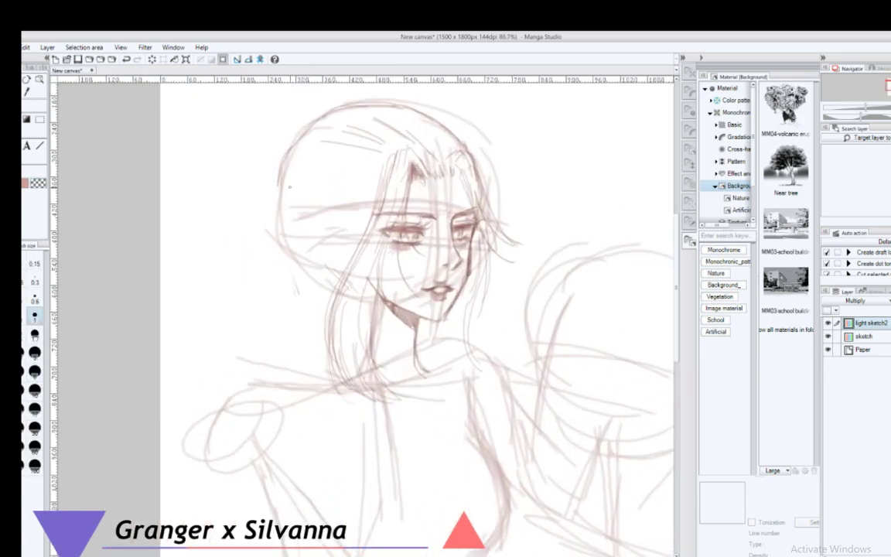
left_click_drag(291, 116, 280, 290)
left_click_drag(281, 168, 259, 326)
left_click_drag(286, 260, 291, 331)
left_click_drag(260, 137, 232, 332)
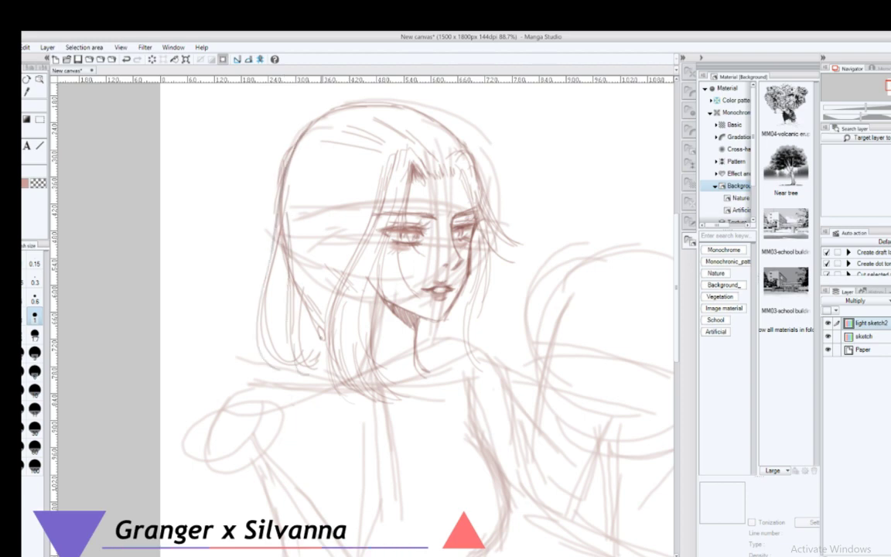
left_click_drag(294, 294, 294, 460)
scroll(441, 271, "down", 4)
scroll(448, 270, "up", 2)
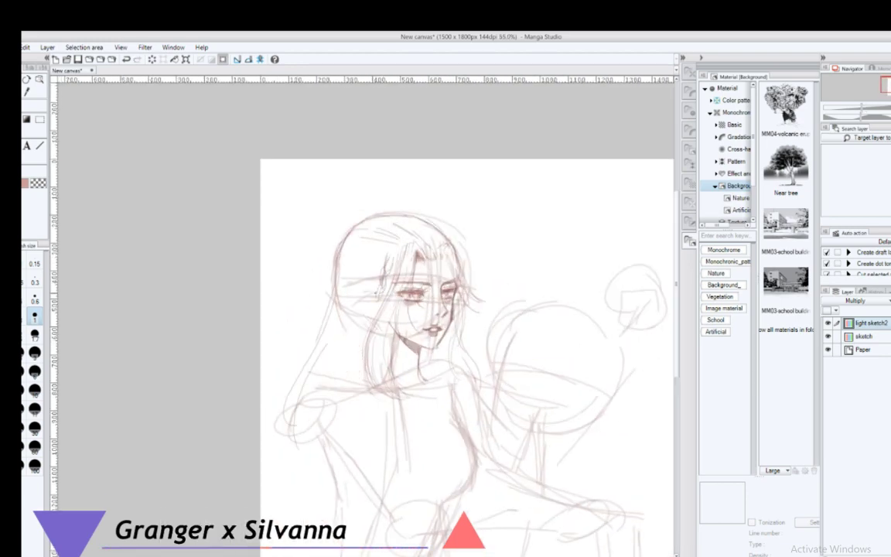
key("ctrl+z")
key("ctrl+z")
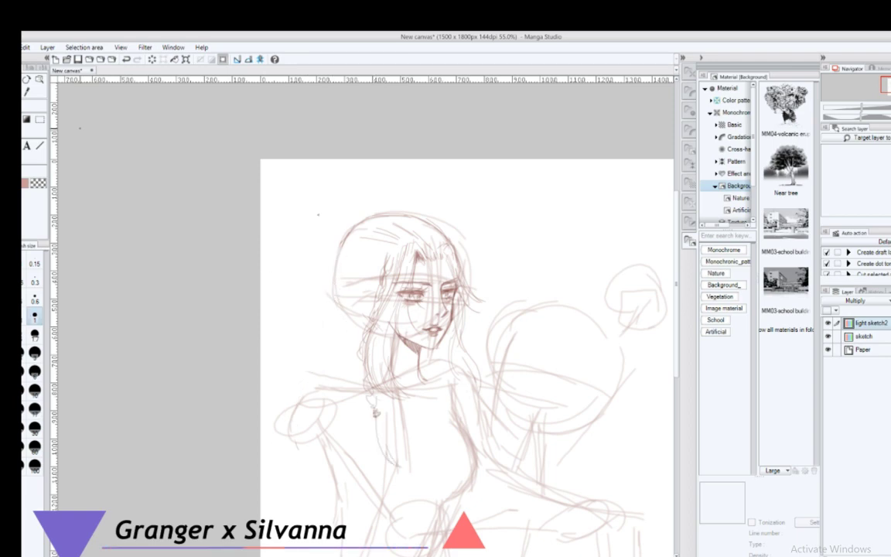
Draw curved hair strands sweeping down behind the woman's head and gathering at the nape near the braid
left_click_drag(317, 200, 305, 307)
left_click_drag(325, 263, 310, 340)
left_click_drag(325, 306, 314, 328)
left_click_drag(313, 210, 290, 317)
left_click_drag(324, 227, 305, 321)
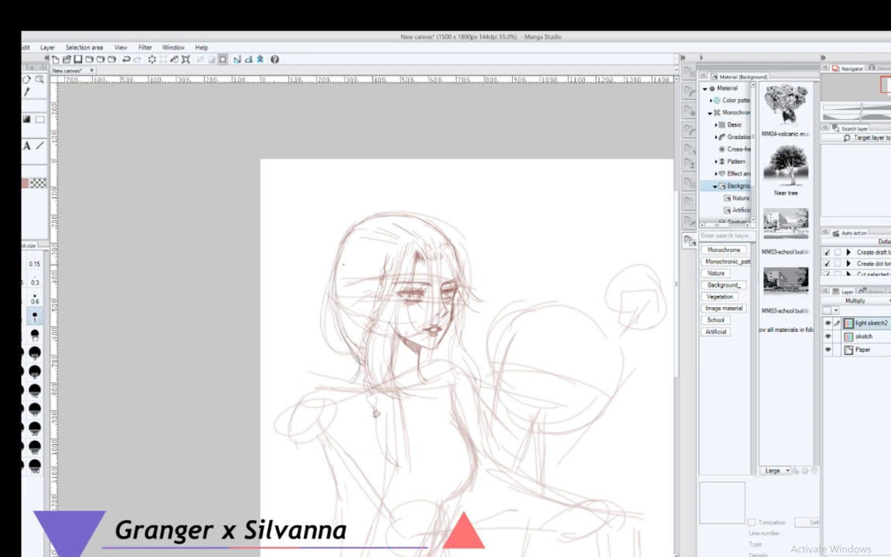
mouse_move(341, 197)
left_mouse_down()
mouse_move(302, 308)
mouse_move(306, 341)
left_mouse_up()
scroll(376, 244, "down", 2)
scroll(377, 244, "up", 4)
left_click_drag(356, 202, 336, 305)
Sketch the woman's near shoulder and upper arm contour, and scale that part down slightly
mouse_move(316, 276)
left_mouse_down()
mouse_move(264, 303)
mouse_move(241, 432)
left_mouse_up()
left_click_drag(178, 304, 348, 487)
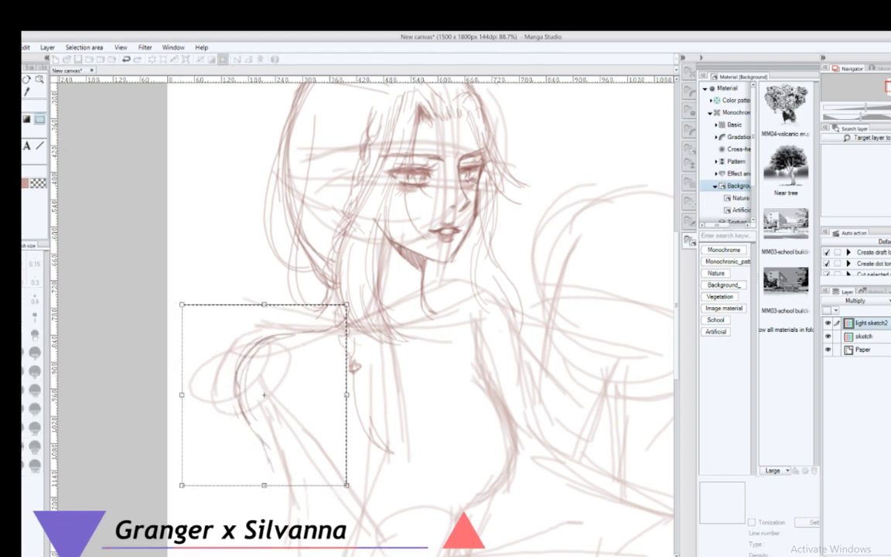
key("ctrl+d")
scroll(387, 309, "down", 2)
scroll(387, 309, "up", 1)
left_click_drag(199, 263, 355, 407)
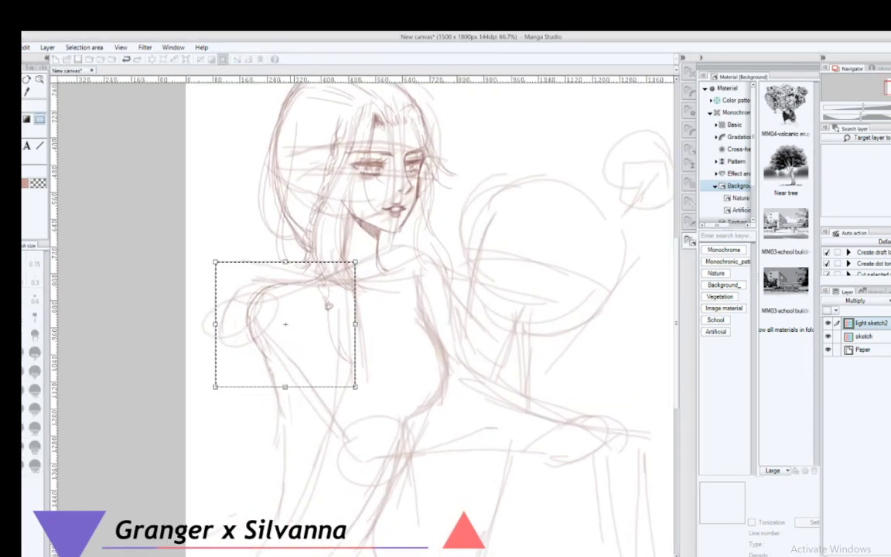
key("ctrl+d")
key("Return")
Draw the inner and outer contours of the woman's near upper arm down to the elbow, checking them in a mirrored view
key("p")
left_click_drag(224, 306, 311, 427)
left_click_drag(281, 292, 290, 322)
left_click_drag(287, 315, 324, 398)
key("h")
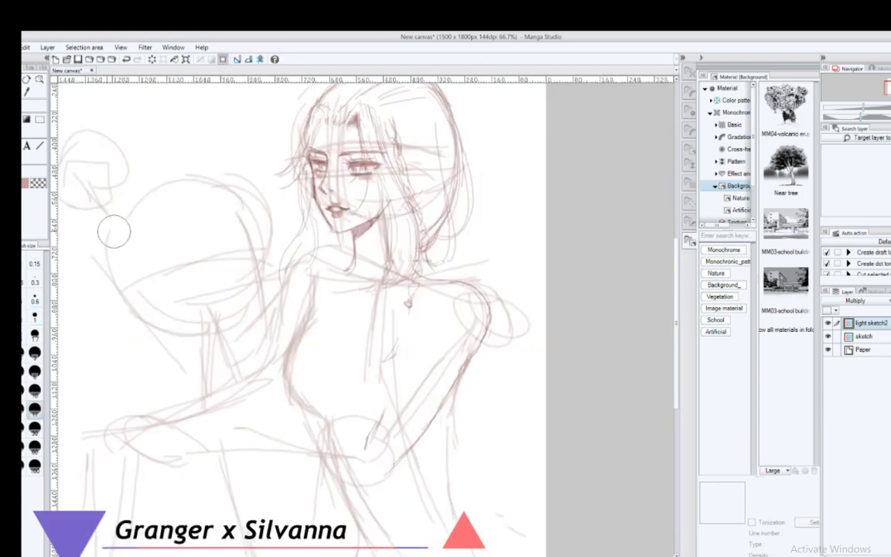
key("h")
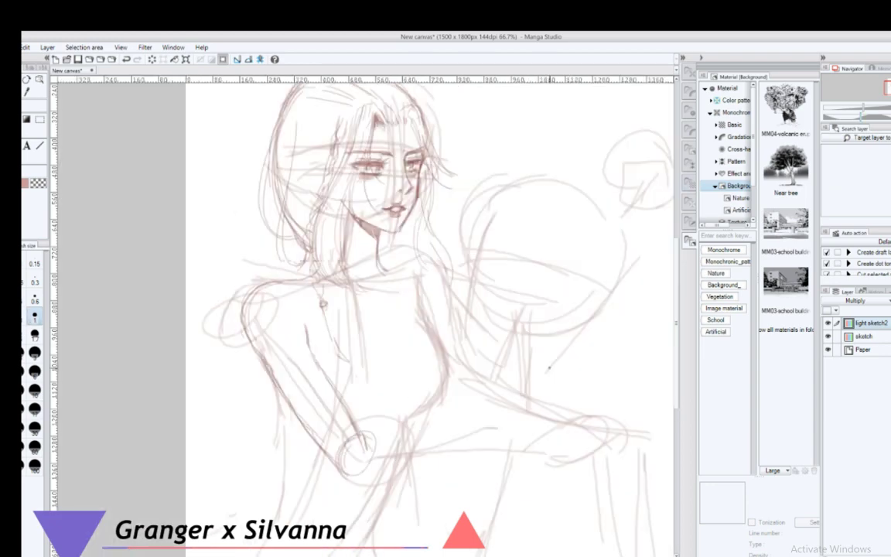
Draw the upper and lower contours of the forearm from the elbow to the wrist with brush size 1
left_click_drag(333, 309, 399, 232)
key("h")
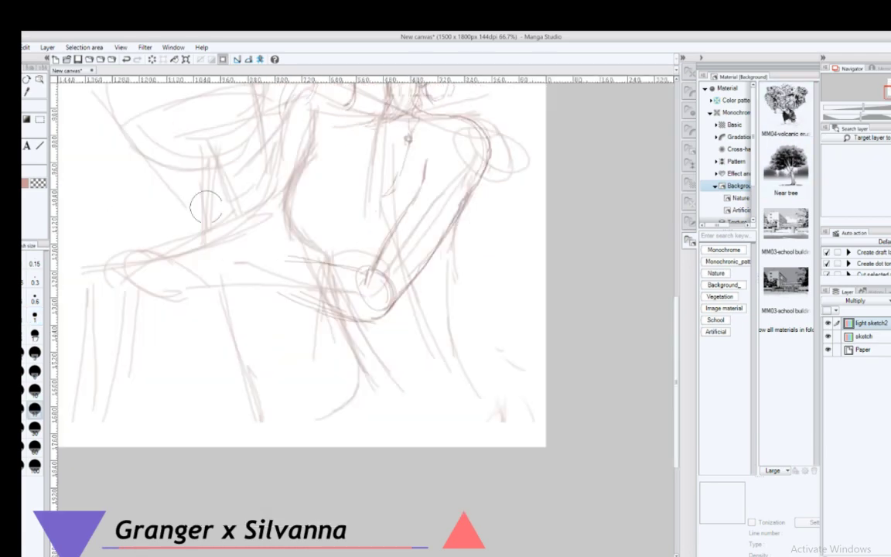
left_click(34, 315)
left_click_drag(260, 232, 330, 254)
left_click_drag(232, 263, 317, 290)
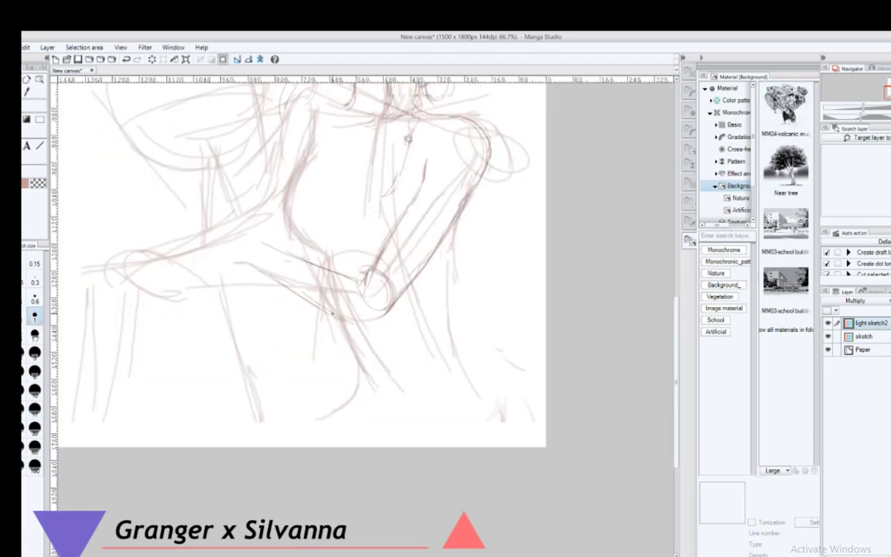
key("h")
left_click_drag(371, 243, 503, 278)
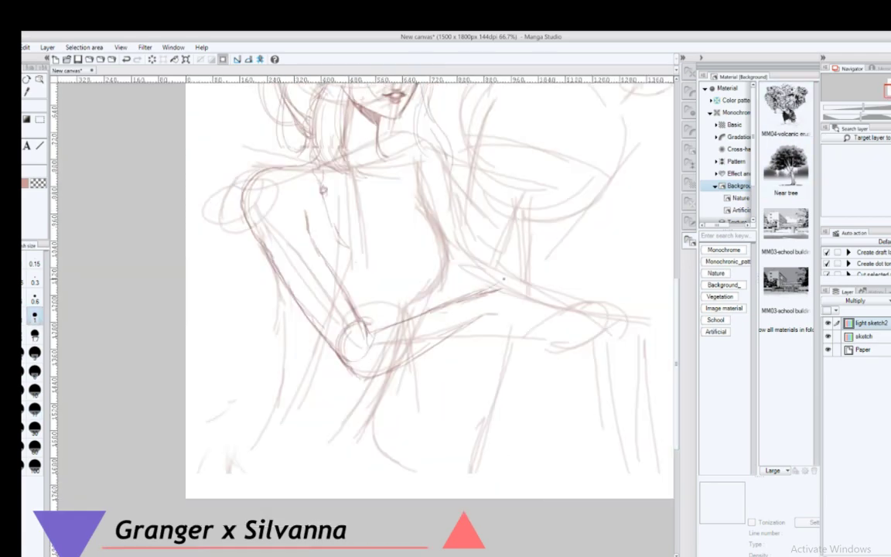
Draw the back of the woman's resting hand and its relaxed fingers at the end of the forearm
left_click_drag(552, 299, 576, 306)
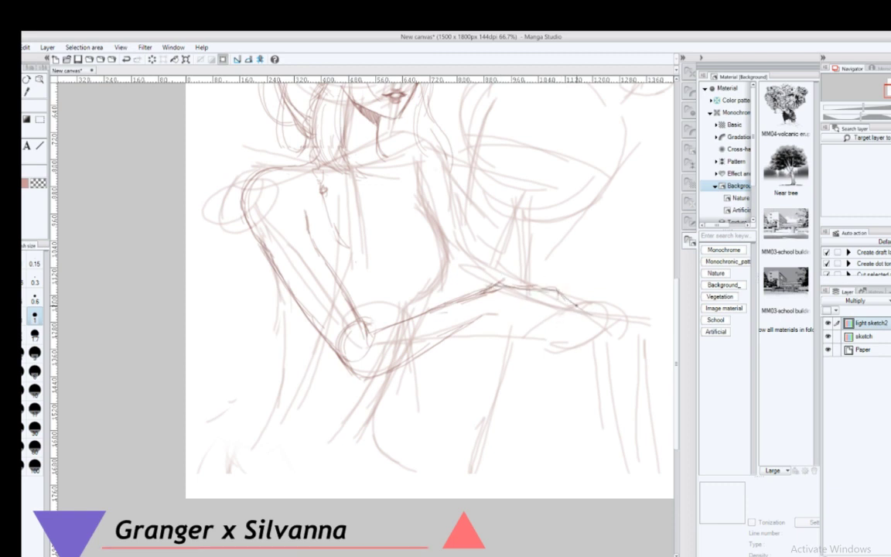
left_click_drag(513, 327, 560, 350)
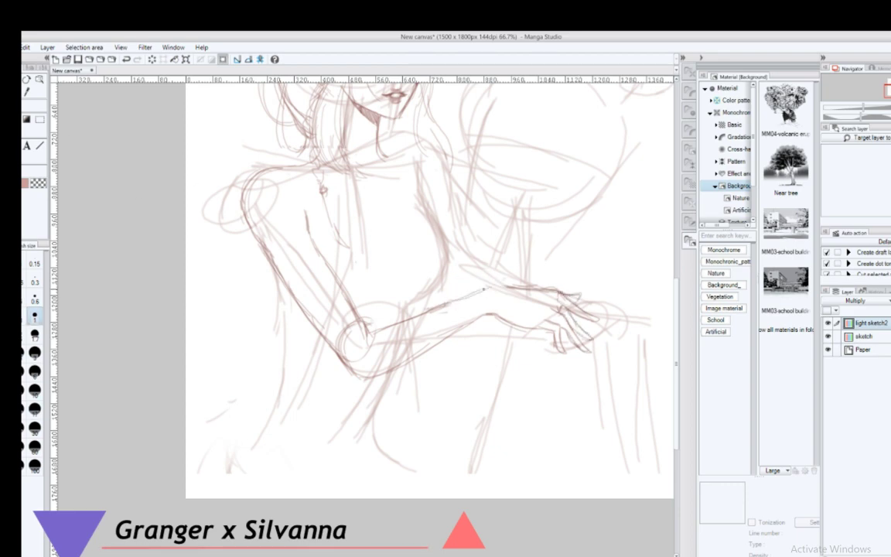
scroll(433, 279, "down", 4)
scroll(394, 116, "up", 5)
scroll(416, 179, "up", 2)
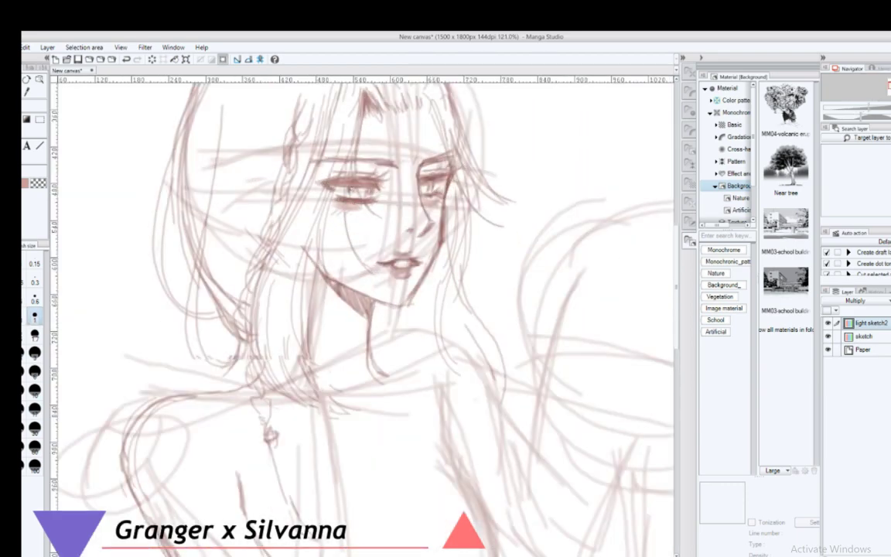
Add the loose tuft at the end of the braid and long hair flowing down behind the near arm
scroll(363, 309, "down", 2)
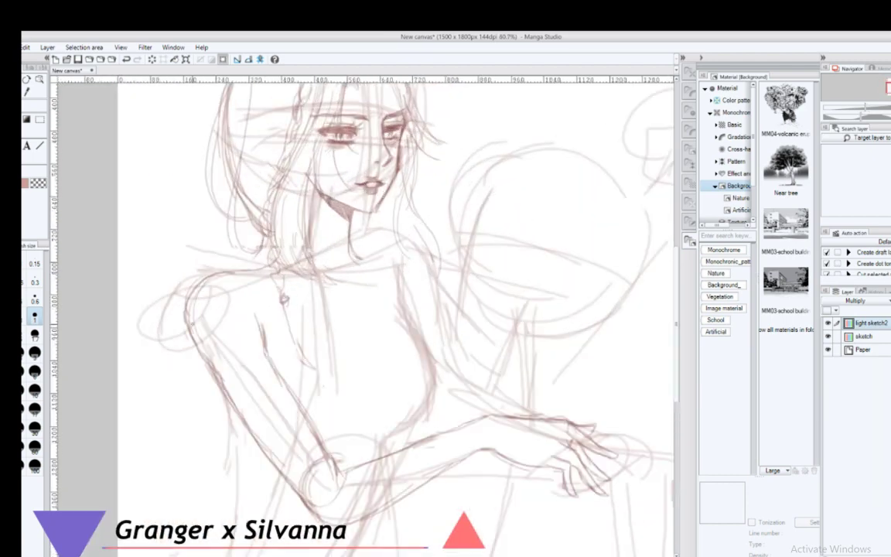
scroll(182, 309, "up", 1)
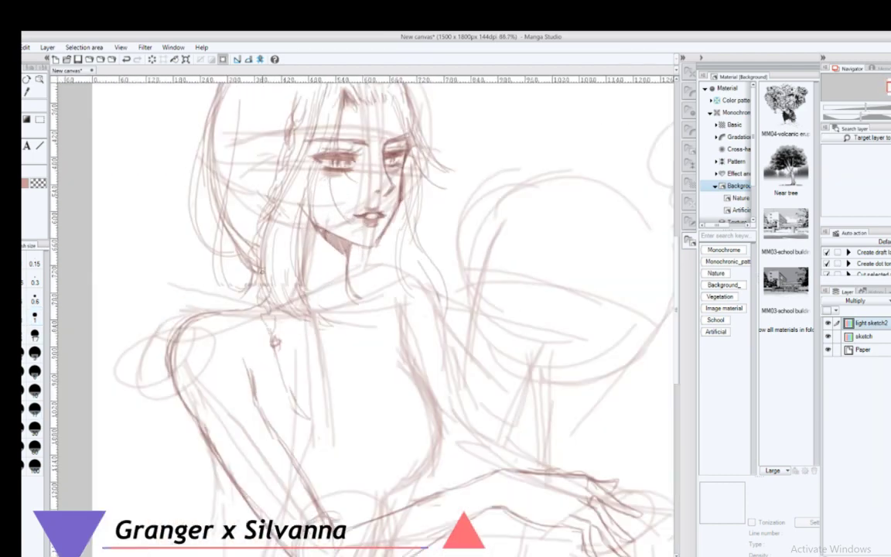
scroll(363, 309, "down", 3)
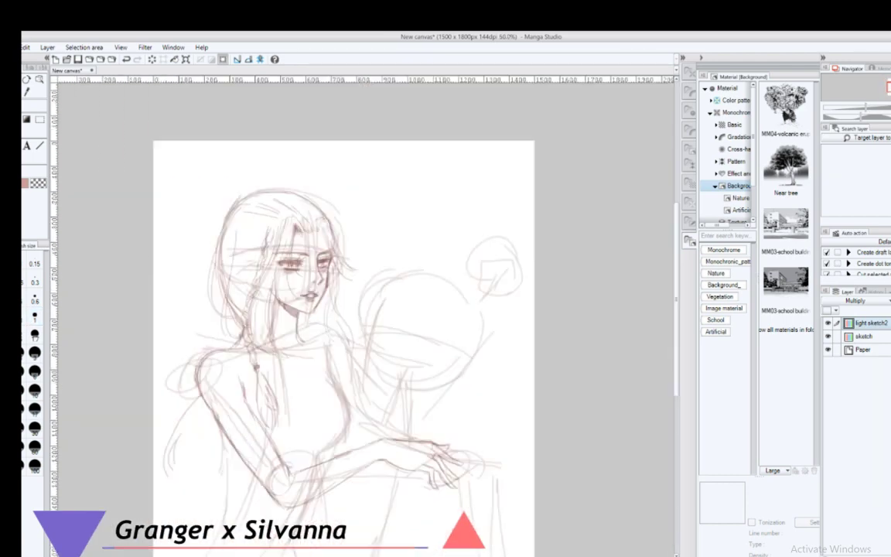
scroll(341, 294, "down", 1)
scroll(329, 232, "up", 2)
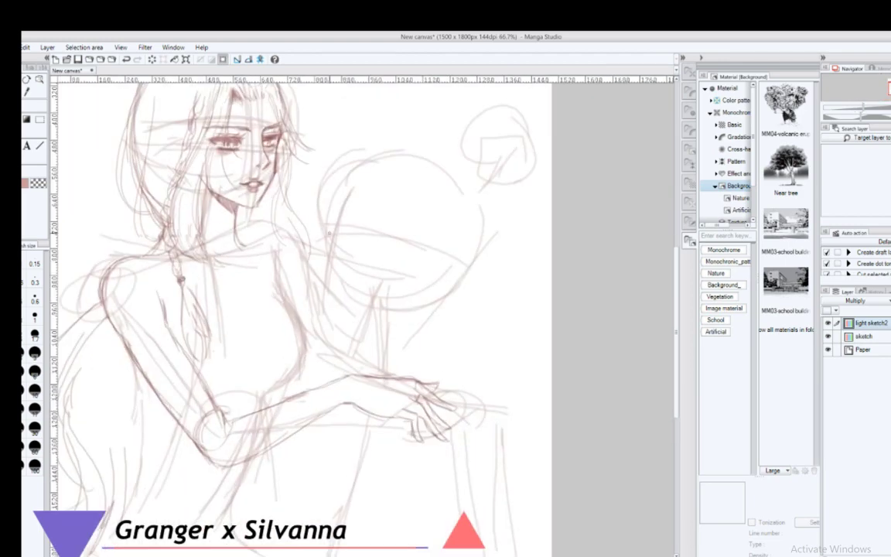
scroll(329, 232, "up", 2)
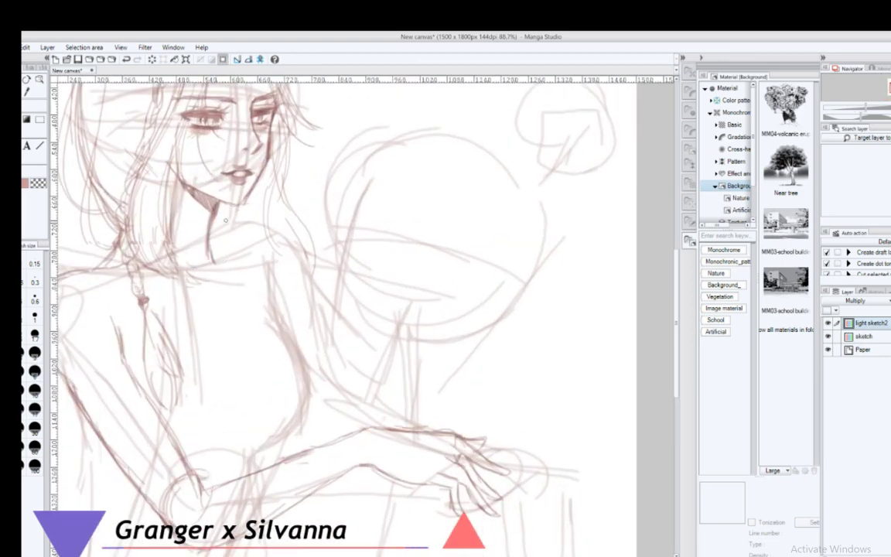
Draw the woman's far shoulder line from the neck, and add a new layer named "light skecth2"
mouse_move(226, 221)
left_mouse_down()
mouse_move(220, 213)
mouse_move(352, 300)
left_mouse_up()
key("ctrl+shift+n")
type("sketch2")
key("Return")
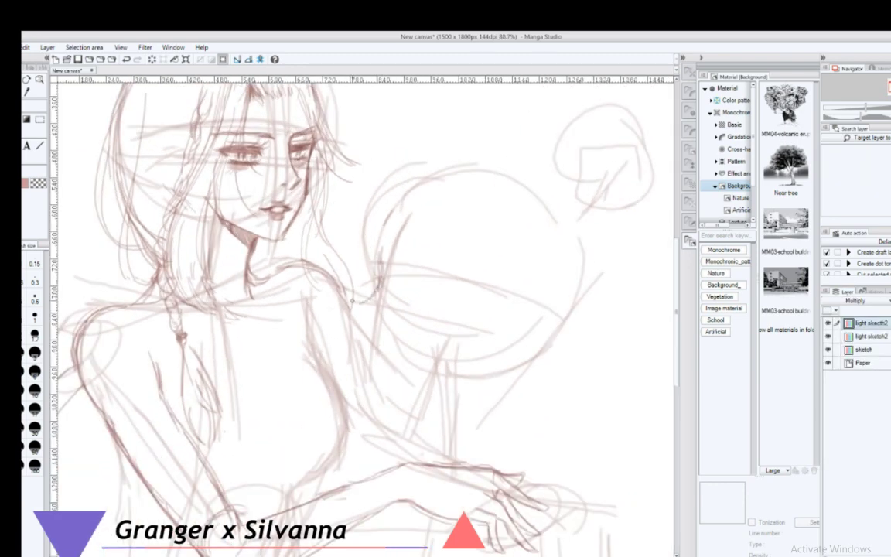
Draw the man's side profile with forehead, nose, lips, chin and jaw line over his construction head
scroll(340, 267, "down", 2)
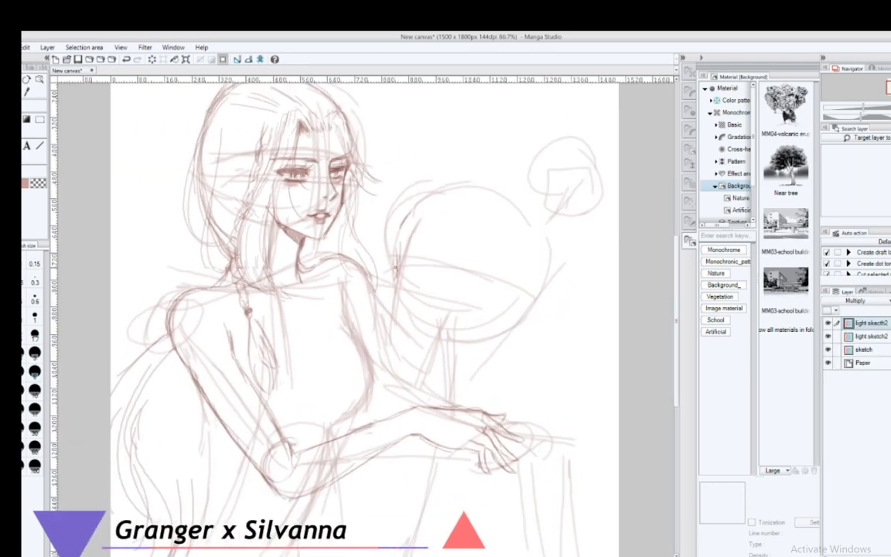
scroll(409, 302, "up", 1)
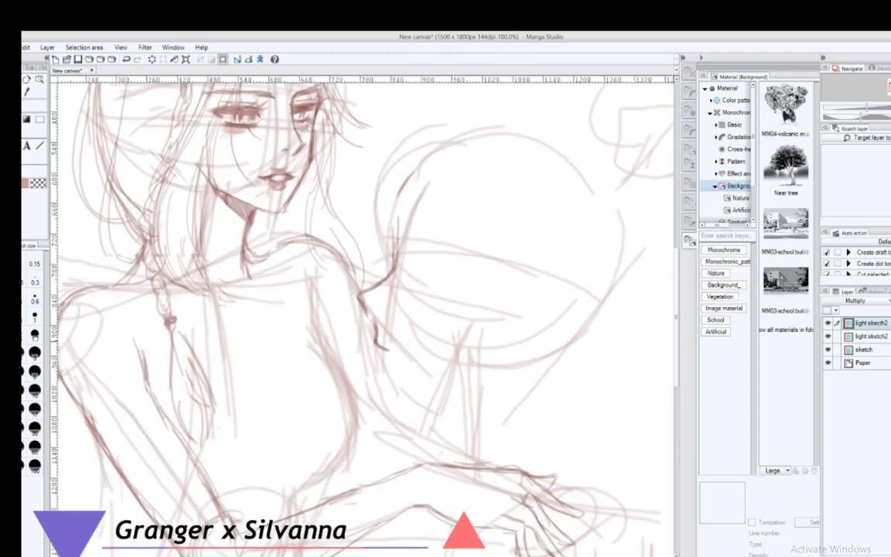
left_click_drag(401, 223, 379, 344)
left_click_drag(392, 403, 506, 391)
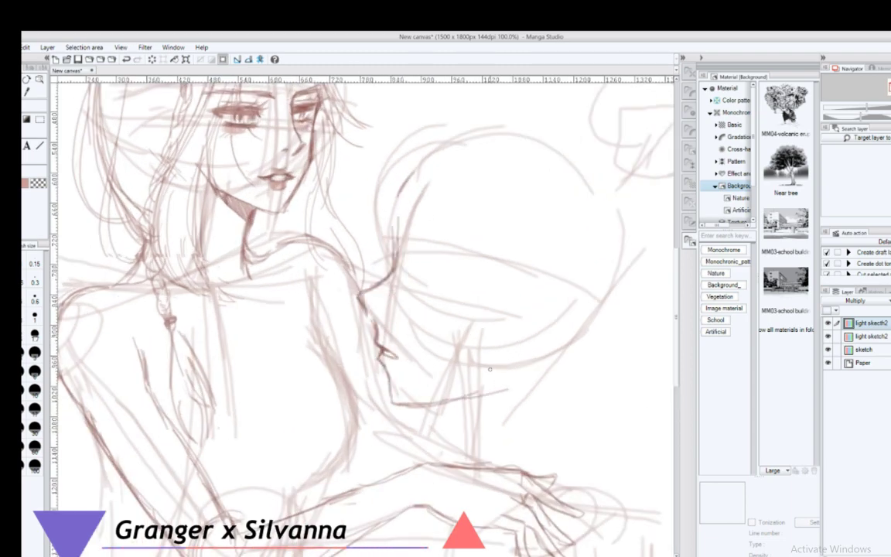
left_click_drag(376, 340, 390, 393)
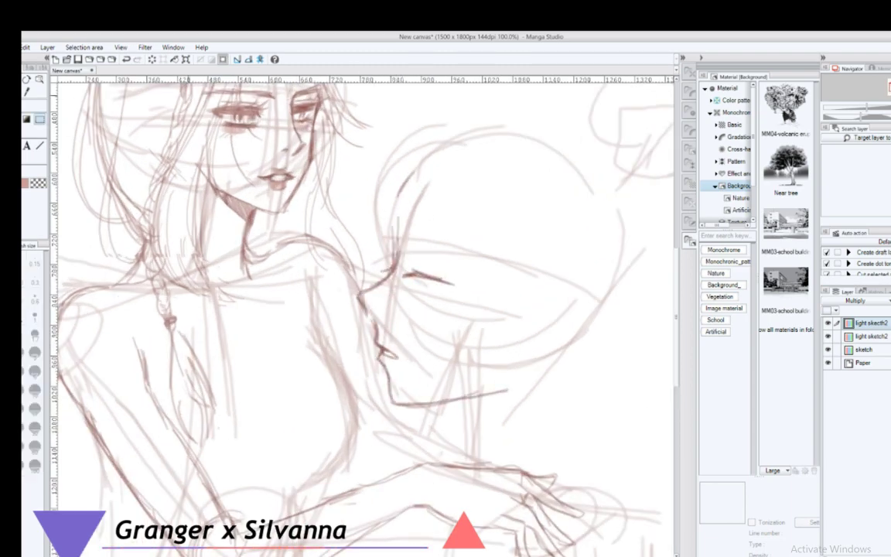
Select the man's sketched face and rotate it slightly clockwise
scroll(413, 271, "down", 1)
key("m")
left_click_drag(441, 233, 609, 433)
key("ctrl+t")
mouse_move(619, 232)
left_mouse_down()
mouse_move(624, 257)
mouse_move(649, 241)
left_mouse_up()
scroll(519, 330, "up", 1)
key("p")
key("Return")
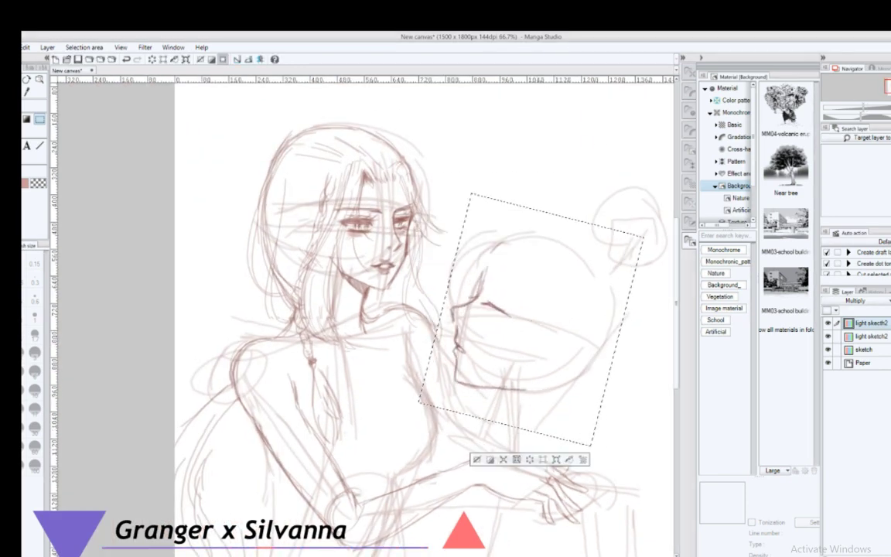
Draw the man's eye, the vertical scar line crossing it and the eyebrow above
scroll(518, 305, "up", 2)
mouse_move(447, 289)
left_mouse_down()
mouse_move(451, 277)
mouse_move(469, 285)
mouse_move(471, 239)
mouse_move(460, 295)
left_mouse_up()
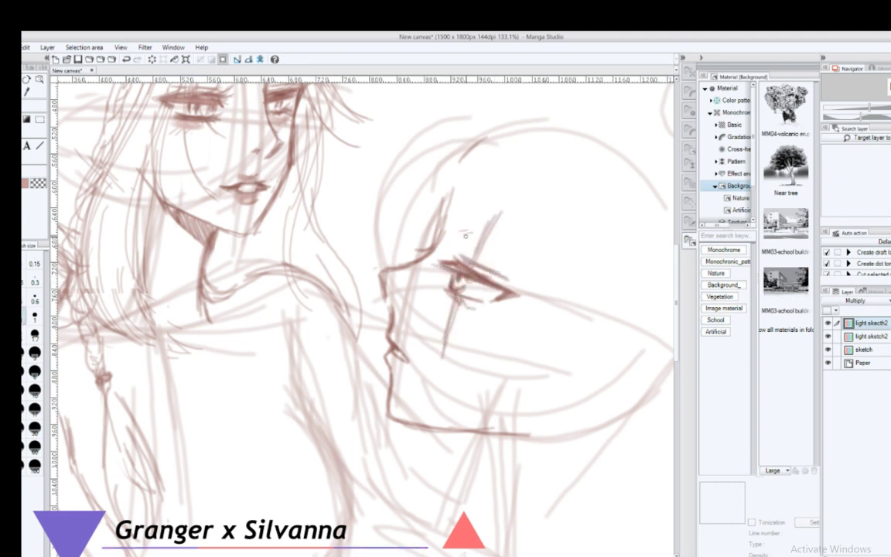
mouse_move(466, 235)
left_mouse_down()
mouse_move(477, 253)
mouse_move(464, 232)
mouse_move(493, 213)
left_mouse_up()
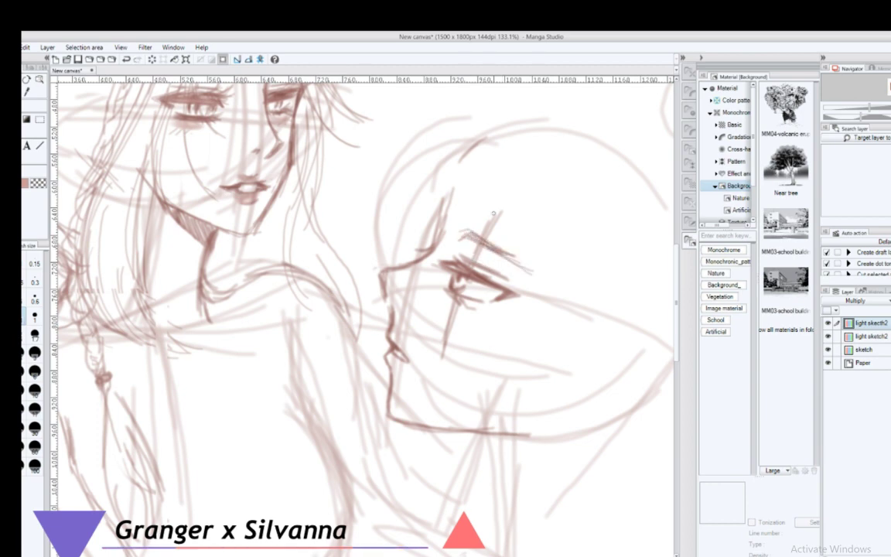
Select the man's eyebrow with a freehand selection and transform it to refine its placement above the eye
mouse_move(364, 340)
left_mouse_down()
mouse_move(383, 332)
mouse_move(341, 282)
left_mouse_up()
key("m")
mouse_move(379, 318)
left_mouse_down()
mouse_move(356, 362)
mouse_move(456, 277)
left_mouse_up()
key("ctrl+t")
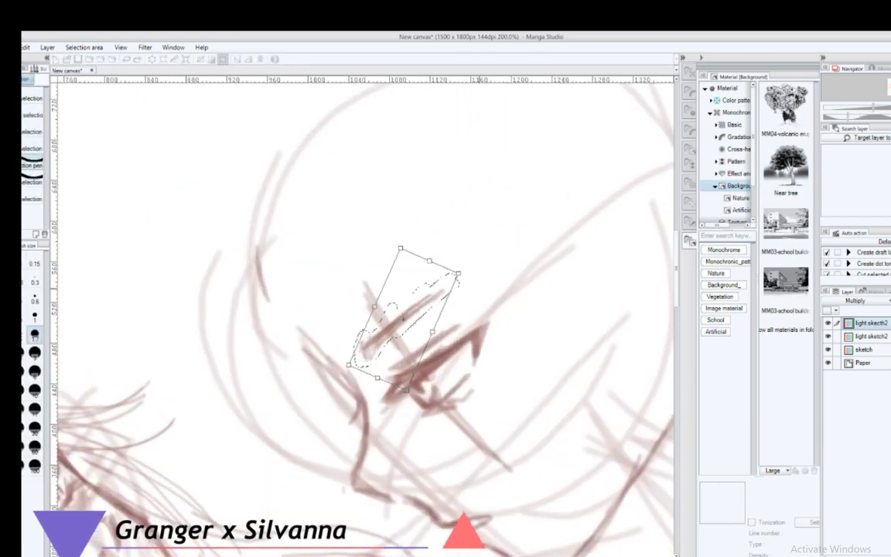
key("p")
key("Return")
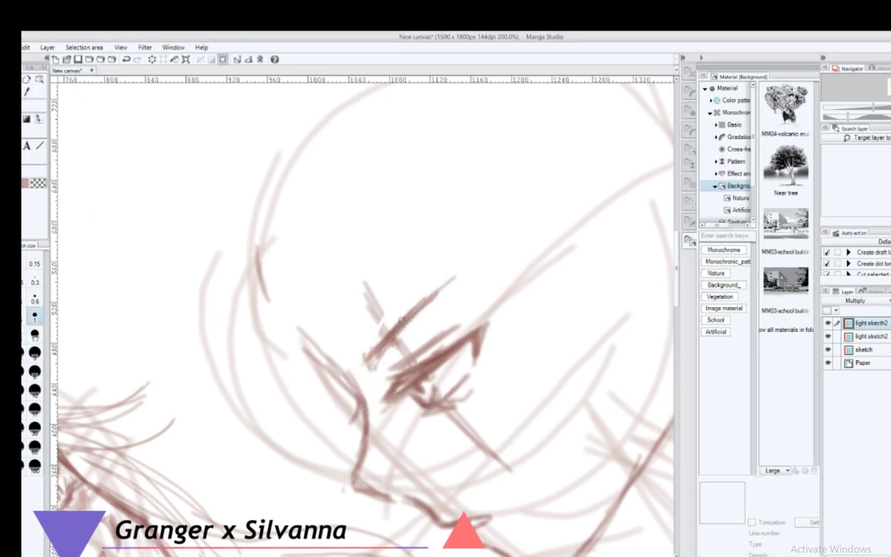
Sketch the man's hairline at the forehead and short spiky strands sweeping up and back over the crown
scroll(324, 334, "down", 3)
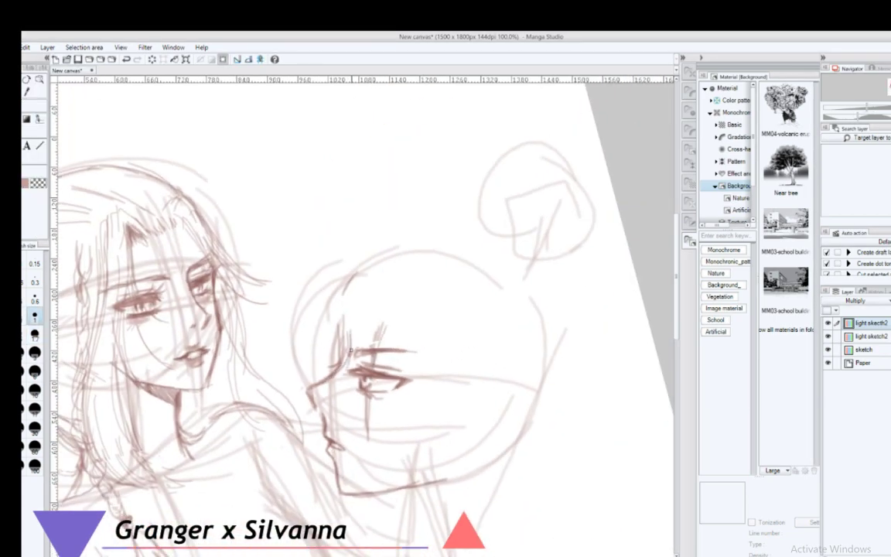
key("ctrl+z")
left_click_drag(310, 287, 307, 348)
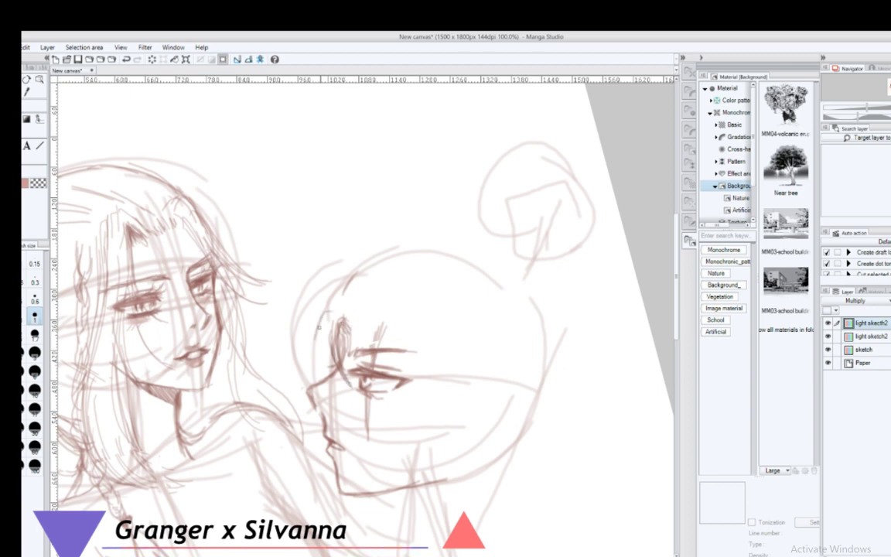
left_click_drag(340, 221, 318, 298)
left_click_drag(387, 210, 334, 263)
left_click_drag(402, 225, 376, 278)
left_click_drag(390, 283, 352, 305)
left_click_drag(412, 265, 393, 278)
left_click_drag(397, 292, 368, 312)
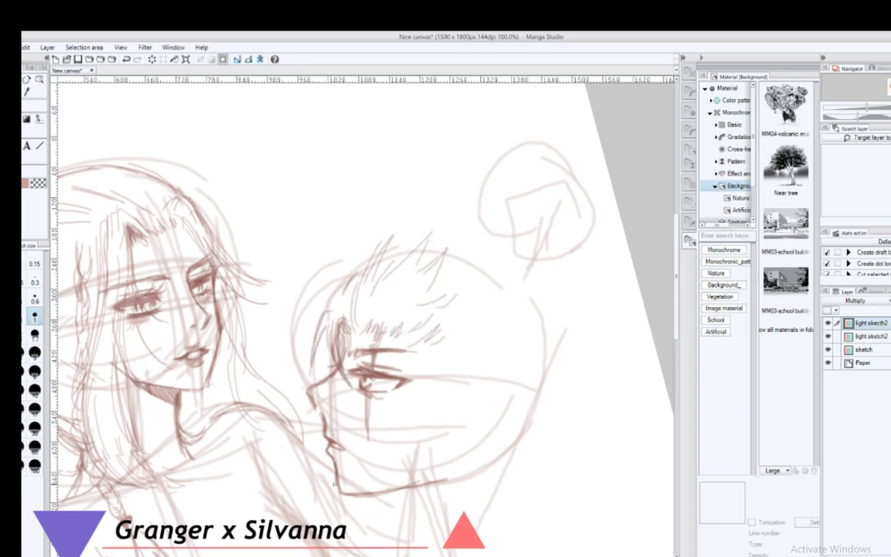
scroll(466, 376, "down", 1)
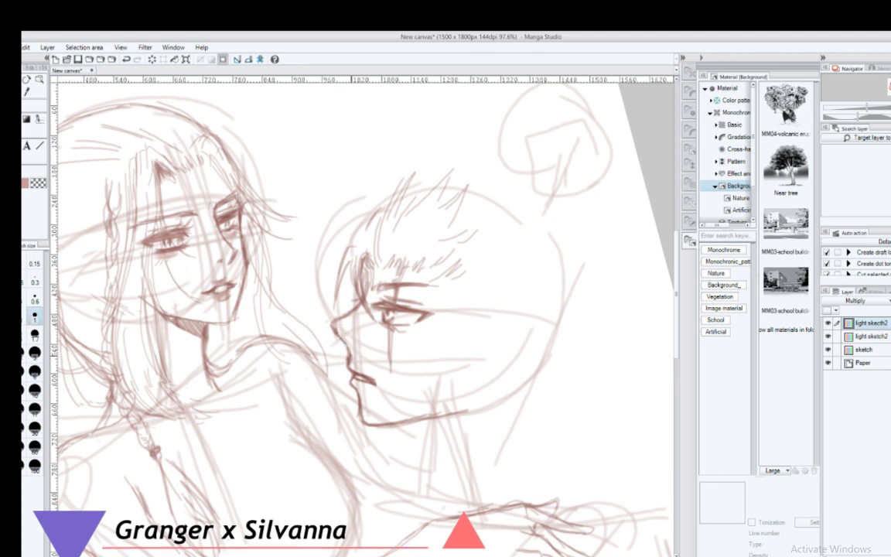
Angle the man's jawline up toward the ear and sketch more swept-back hair strands, the temple hairline and a sideburn
scroll(316, 304, "down", 2)
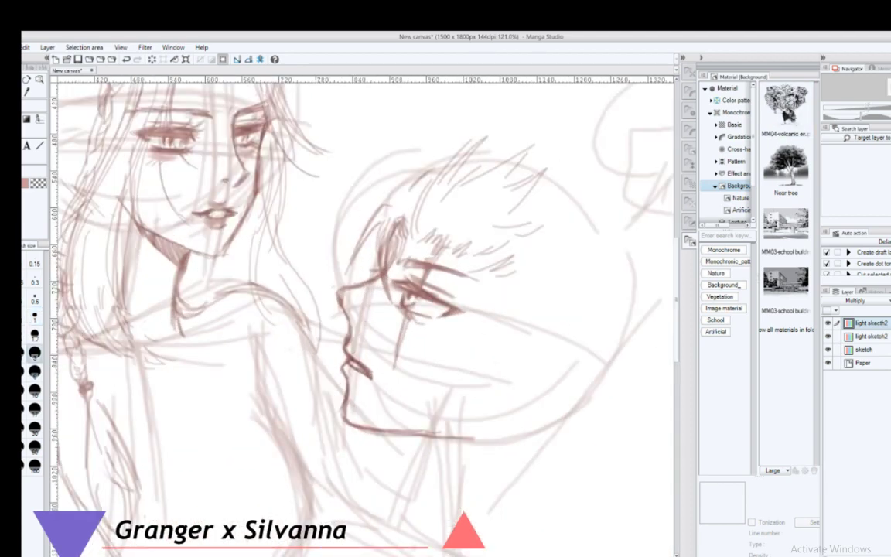
left_click_drag(488, 415, 454, 436)
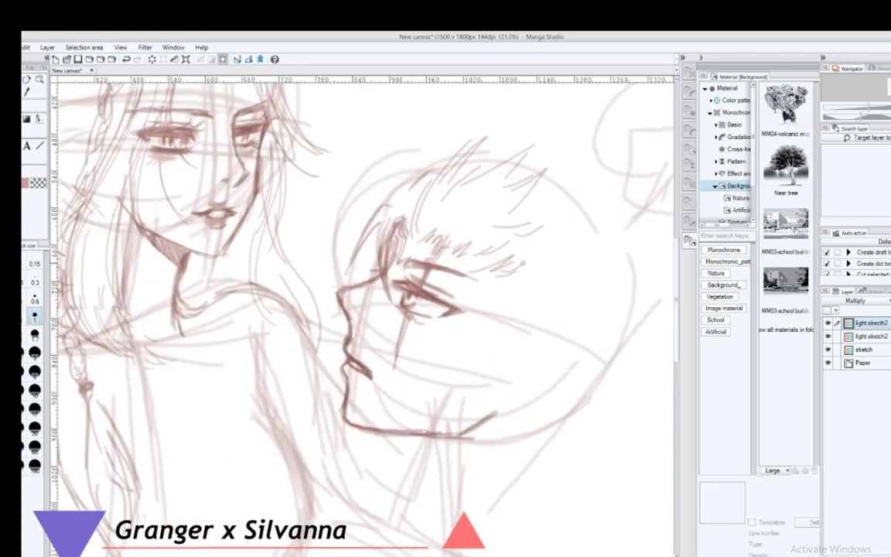
left_click_drag(456, 255, 433, 333)
left_click_drag(464, 232, 534, 193)
left_click_drag(472, 317, 510, 297)
left_click_drag(480, 344, 506, 309)
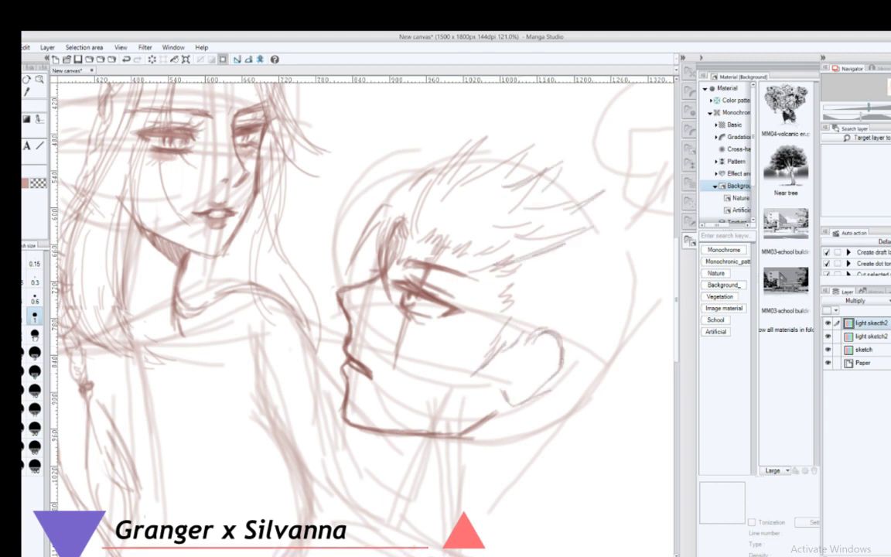
Draw the man's ear with its inner folds and lobe, and join the jawline to it
left_click_drag(464, 179, 486, 248)
left_click_drag(457, 176, 476, 201)
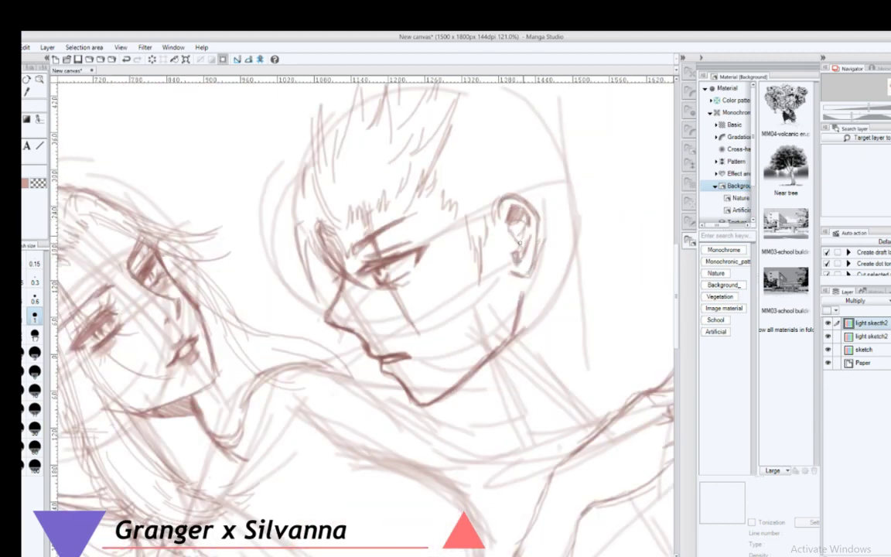
left_click_drag(464, 263, 457, 308)
mouse_move(464, 242)
left_mouse_down()
mouse_move(449, 301)
mouse_move(422, 338)
left_mouse_up()
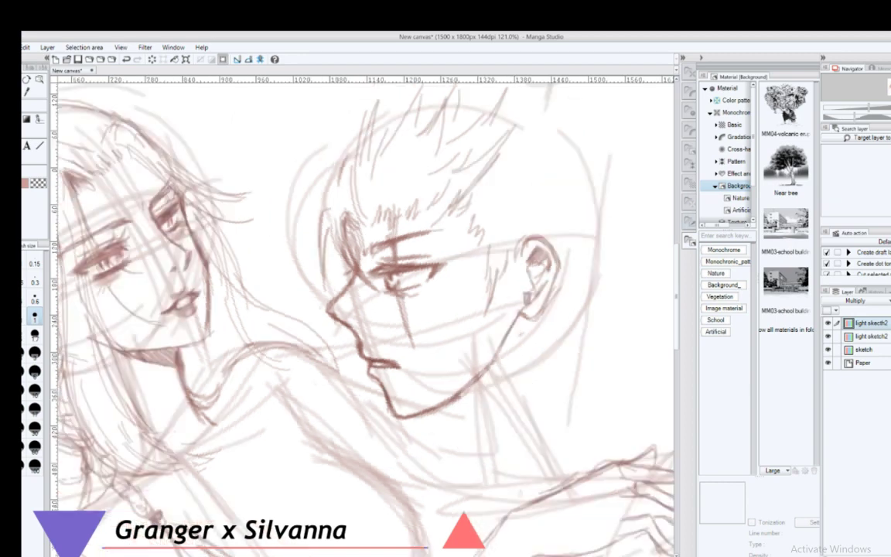
left_click_drag(337, 372, 408, 382)
scroll(360, 310, "down", 3)
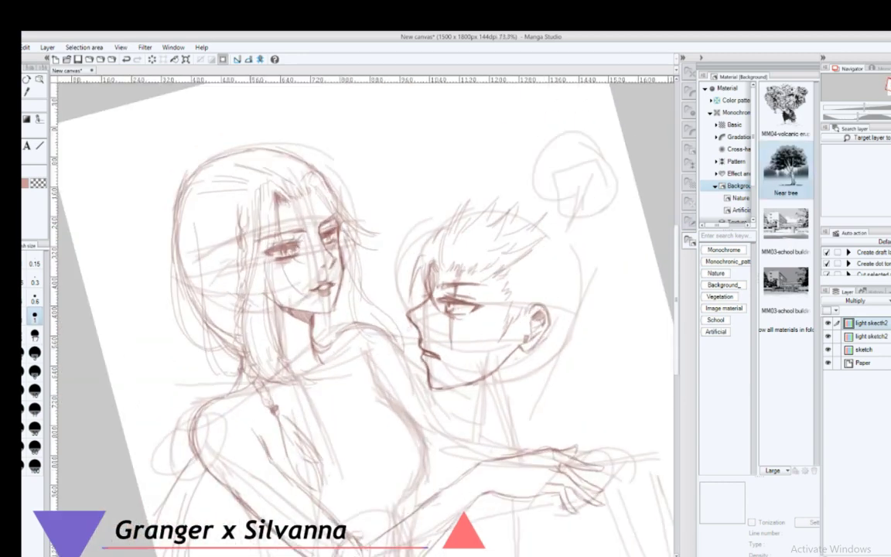
Erase the man's ear and redraw it smaller at the back end of the jaw, clearing the surrounding jawline
key("ctrl+0")
scroll(360, 309, "up", 3)
key("e")
left_click_drag(456, 278, 494, 317)
key("p")
left_click_drag(402, 321, 433, 342)
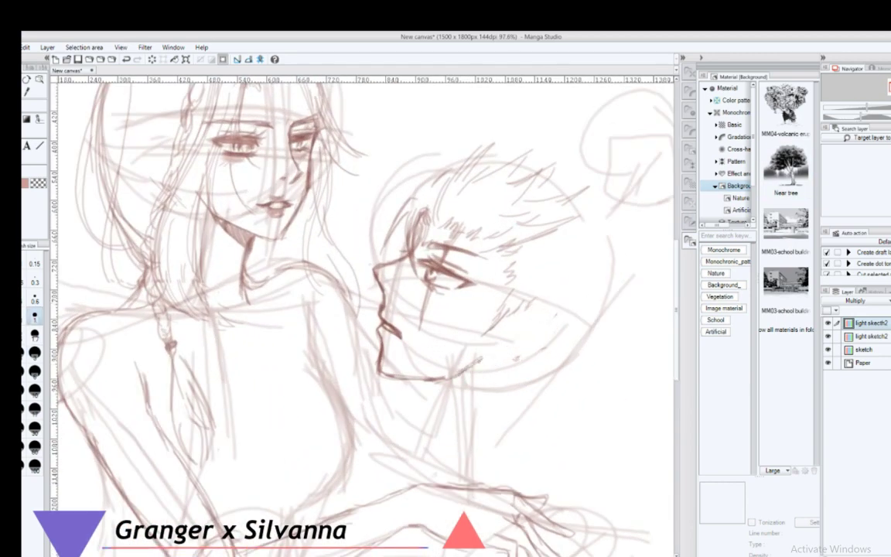
left_click_drag(546, 305, 507, 340)
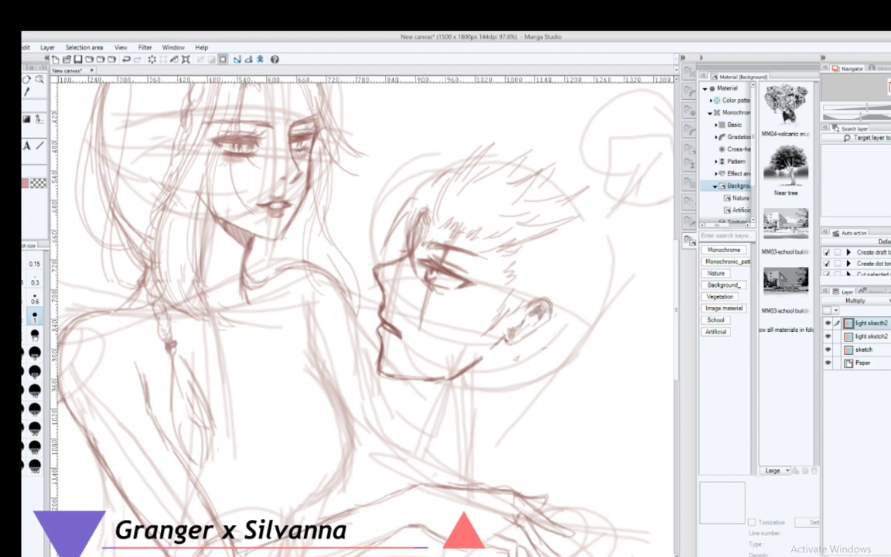
Select the man's redrawn ear and transform it, cleaning its outline and connecting the jawline to the lobe
key("m")
mouse_move(510, 298)
left_mouse_down()
mouse_move(549, 344)
mouse_move(571, 309)
mouse_move(495, 282)
mouse_move(471, 297)
left_mouse_up()
key("ctrl+t")
key("Return")
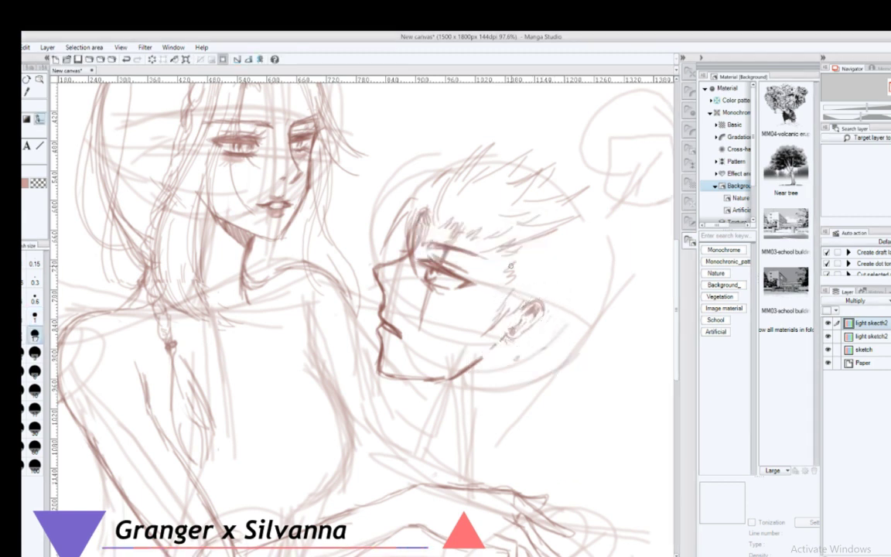
left_click(34, 316)
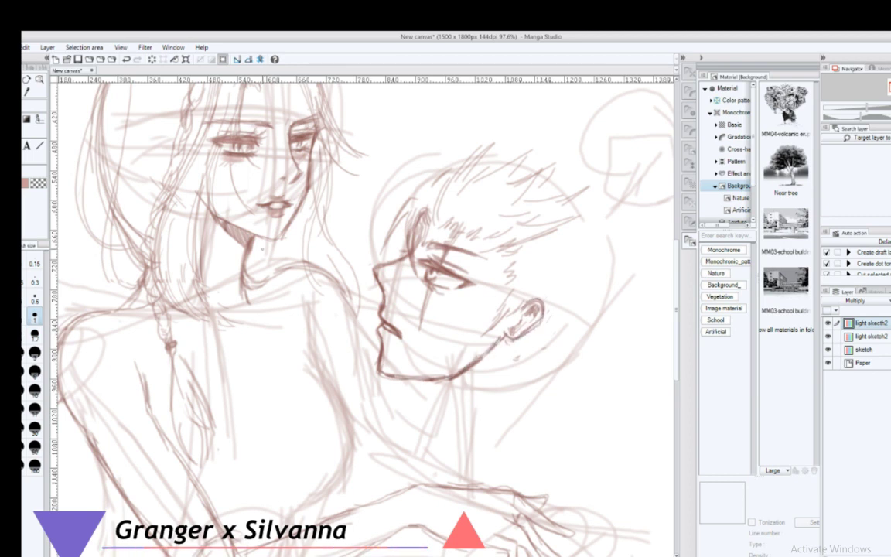
Sketch the front of the man's neck with hatched shading under the jaw and a dangling earring below the ear
mouse_move(445, 313)
left_mouse_down()
mouse_move(402, 342)
mouse_move(390, 370)
left_mouse_up()
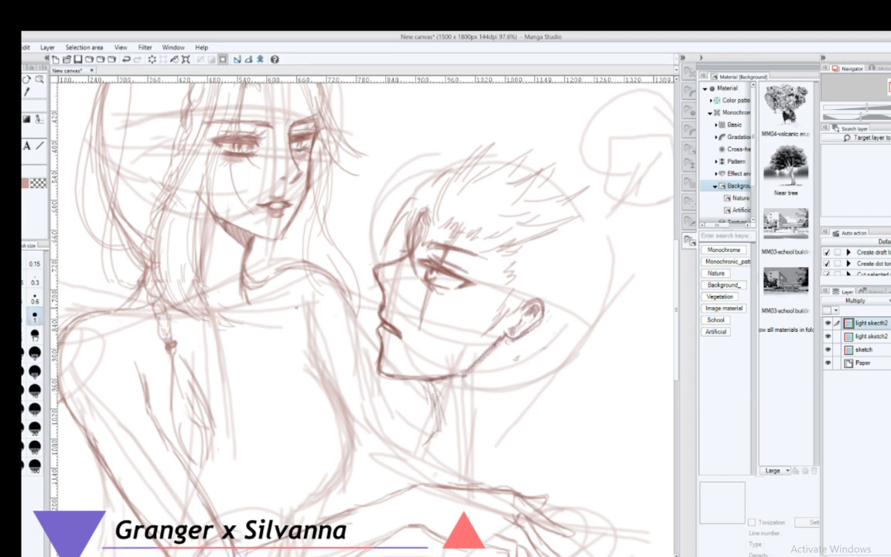
mouse_move(445, 371)
left_mouse_down()
mouse_move(433, 410)
mouse_move(441, 421)
left_mouse_up()
left_click_drag(509, 344, 512, 417)
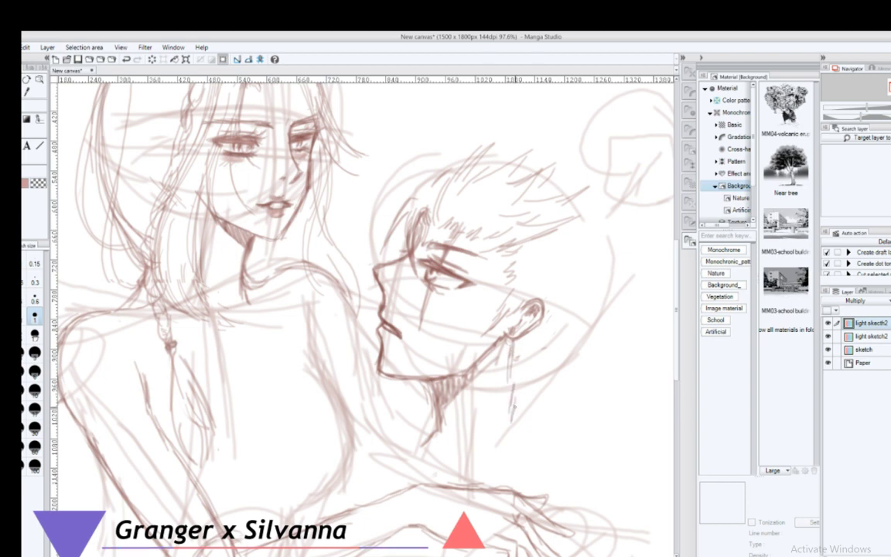
Draw the back contour of the man's head down to the nape and add loose hair strands behind the neck
scroll(481, 194, "down", 5)
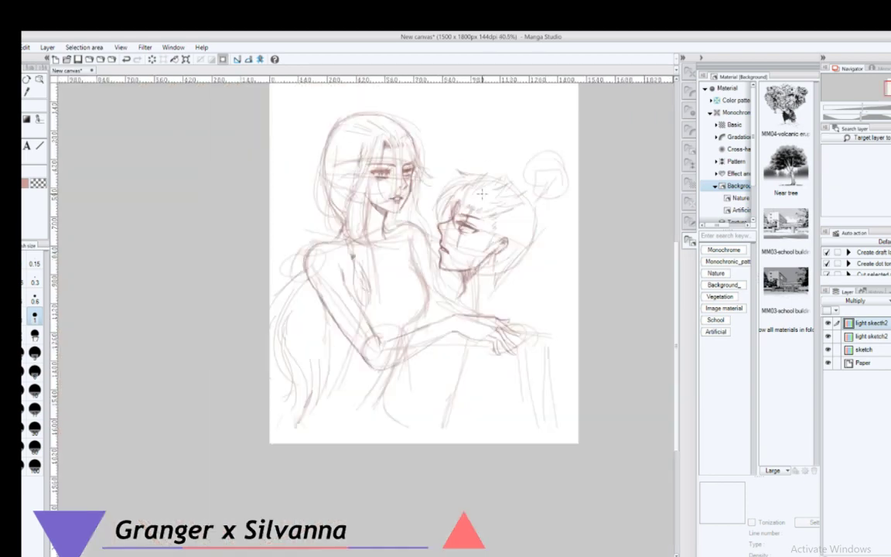
scroll(481, 194, "up", 3)
left_click_drag(517, 378, 528, 422)
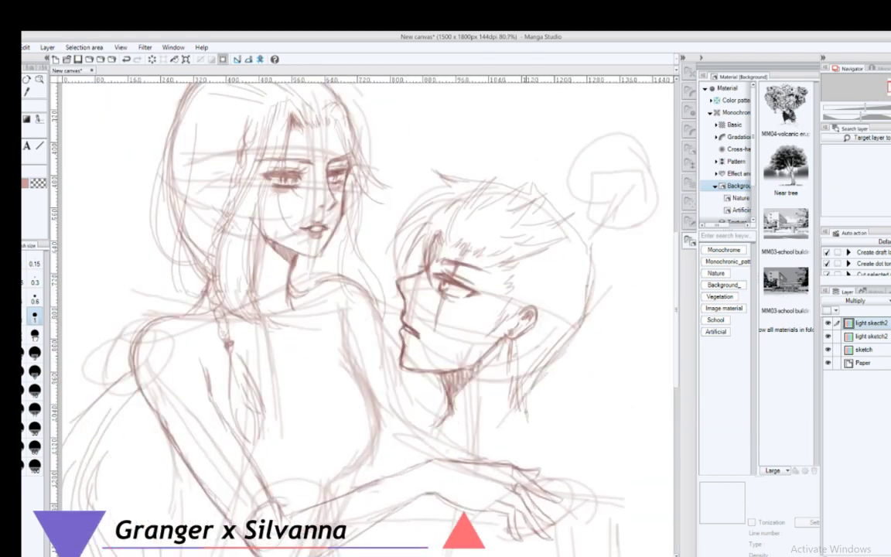
Draw the back line of the man's neck and darken the strands over his forehead, checking the sketch in a mirrored view
key("h")
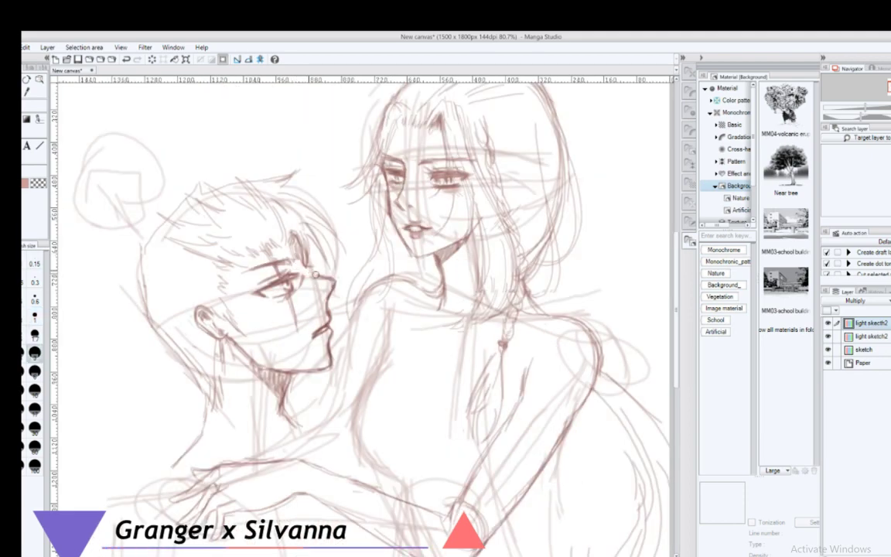
scroll(362, 309, "down", 3)
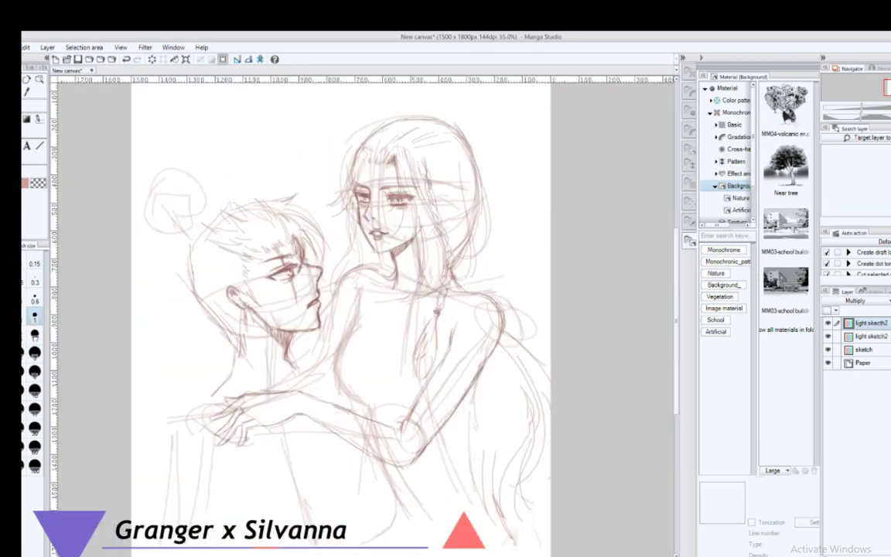
scroll(362, 310, "up", 4)
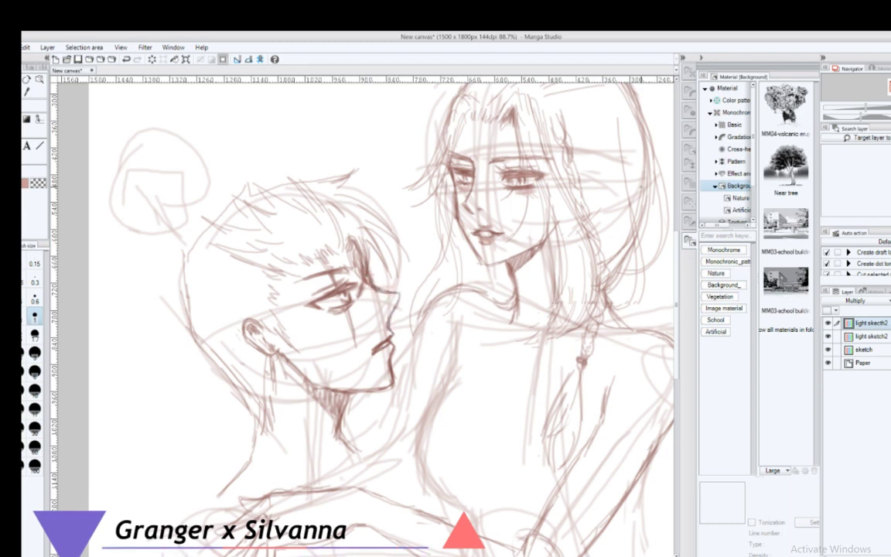
key("h")
scroll(405, 340, "up", 2)
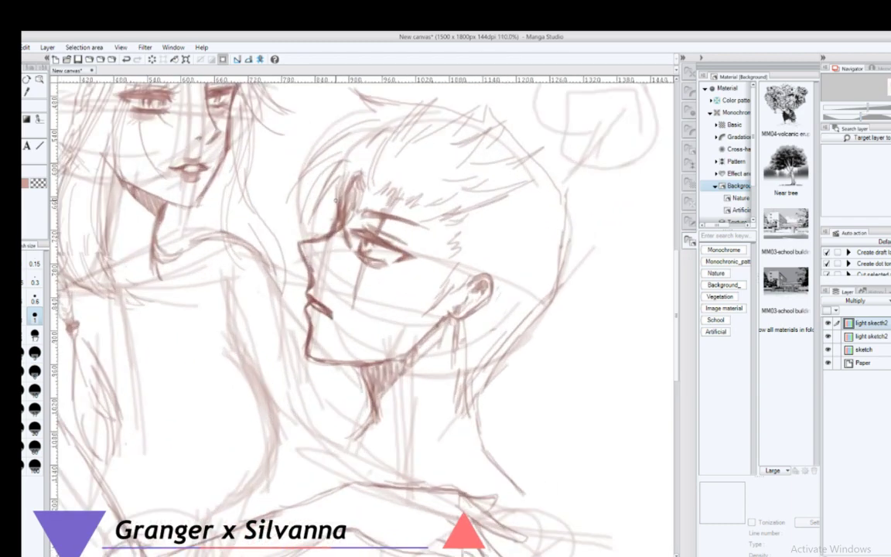
left_click_drag(342, 221, 335, 180)
scroll(384, 396, "down", 3)
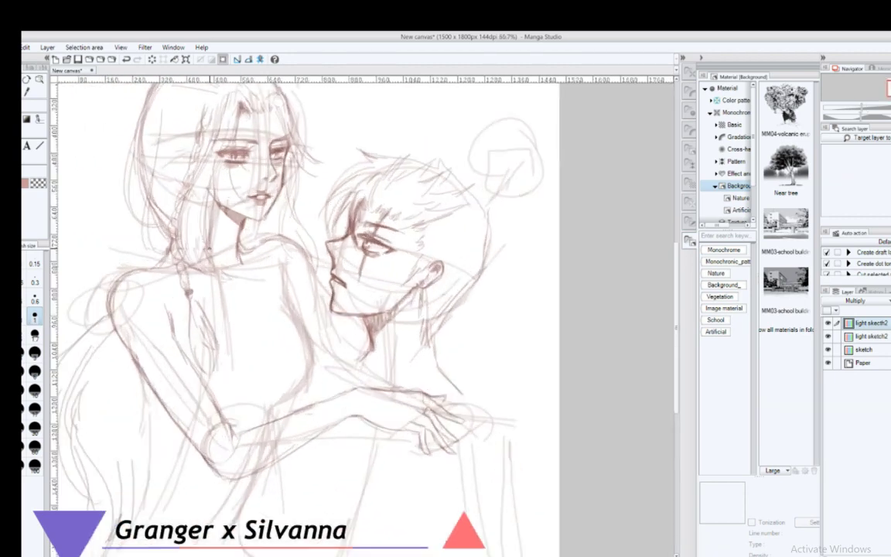
Sketch a high collar around the man's neck with a rectangular buckle at the front and a folded edge at the back
left_click(34, 316)
mouse_move(345, 246)
left_mouse_down()
mouse_move(348, 285)
mouse_move(413, 252)
left_mouse_up()
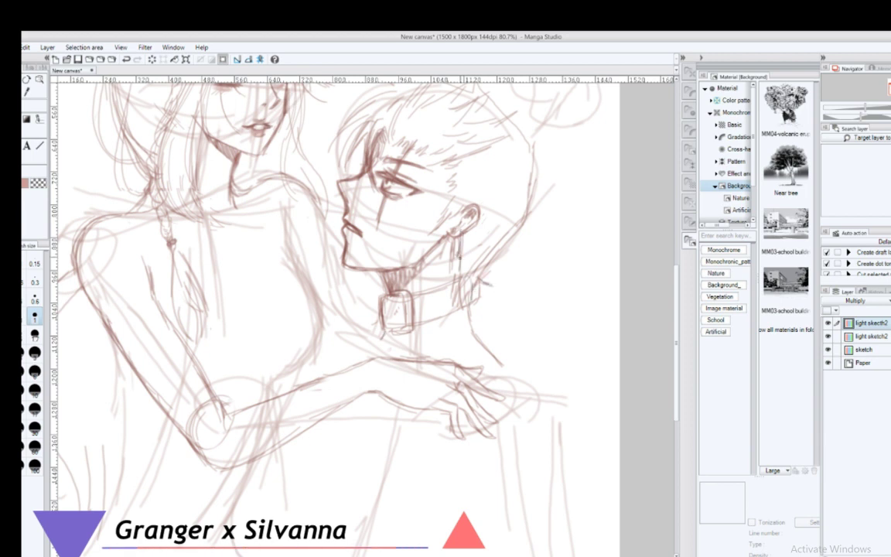
mouse_move(474, 193)
left_mouse_down()
mouse_move(463, 249)
mouse_move(476, 279)
left_mouse_up()
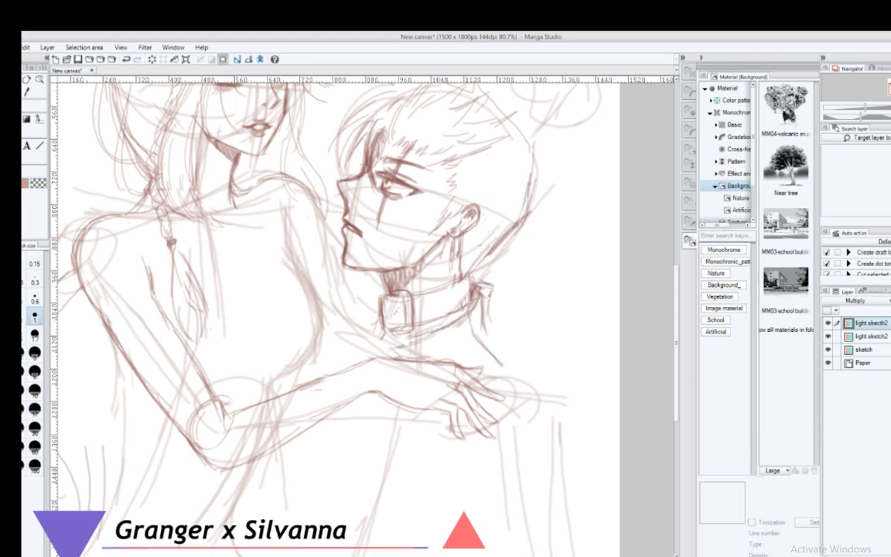
scroll(460, 196, "down", 2)
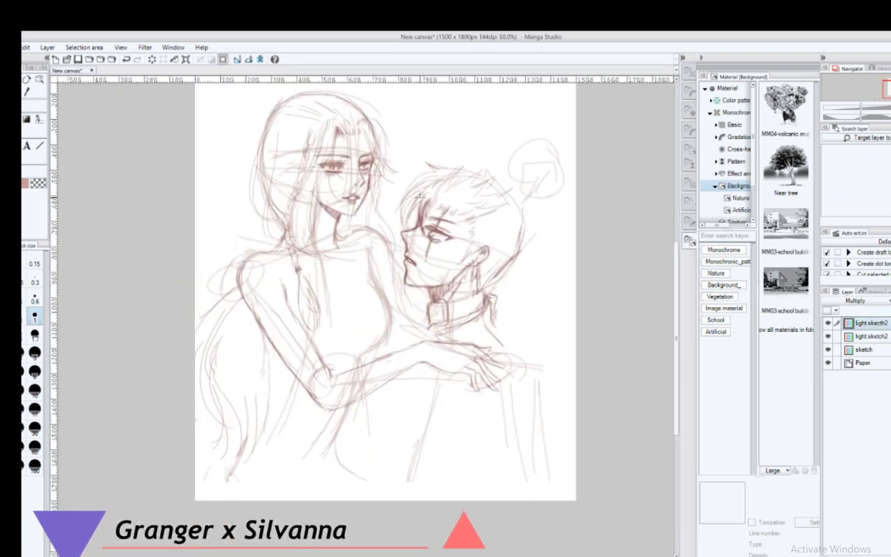
scroll(432, 220, "up", 5)
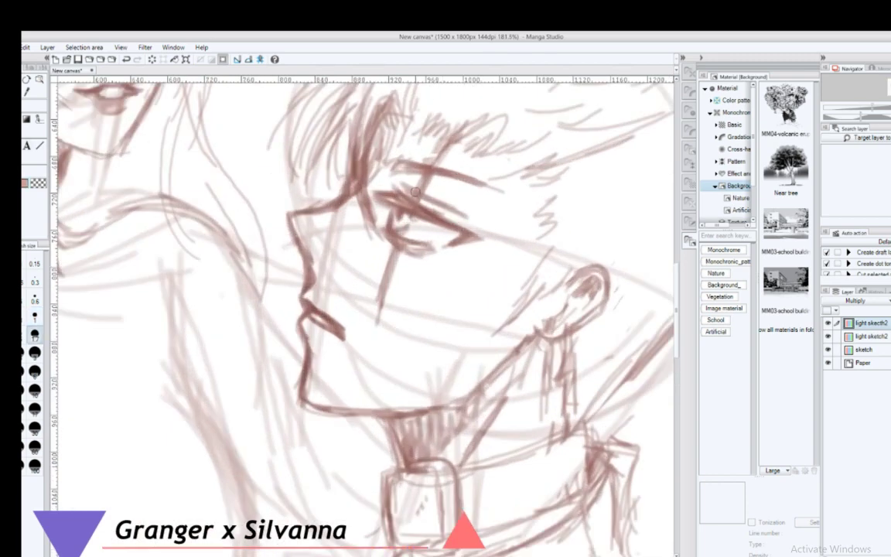
scroll(463, 227, "down", 4)
scroll(576, 352, "up", 1)
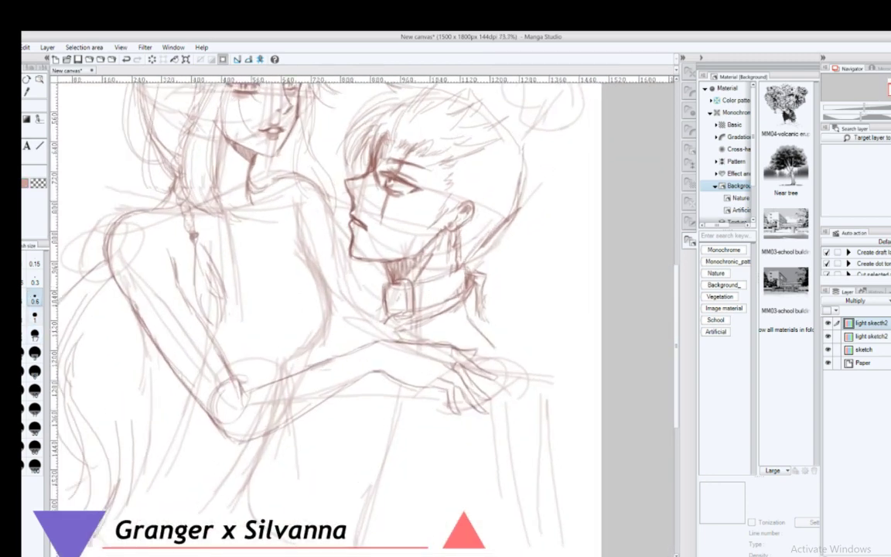
key("bracketright")
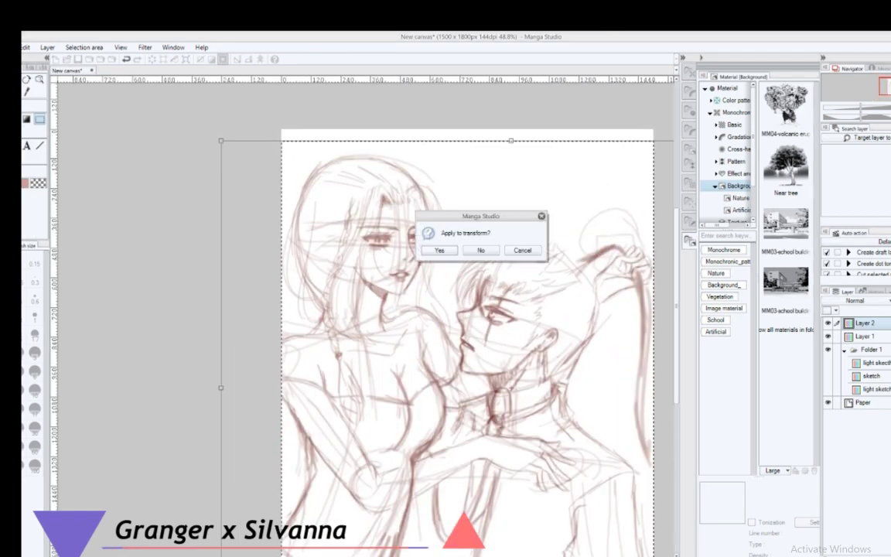
Apply the pending transform to the sketch and open the blending mode choices for the Lineart layer
left_click(438, 250)
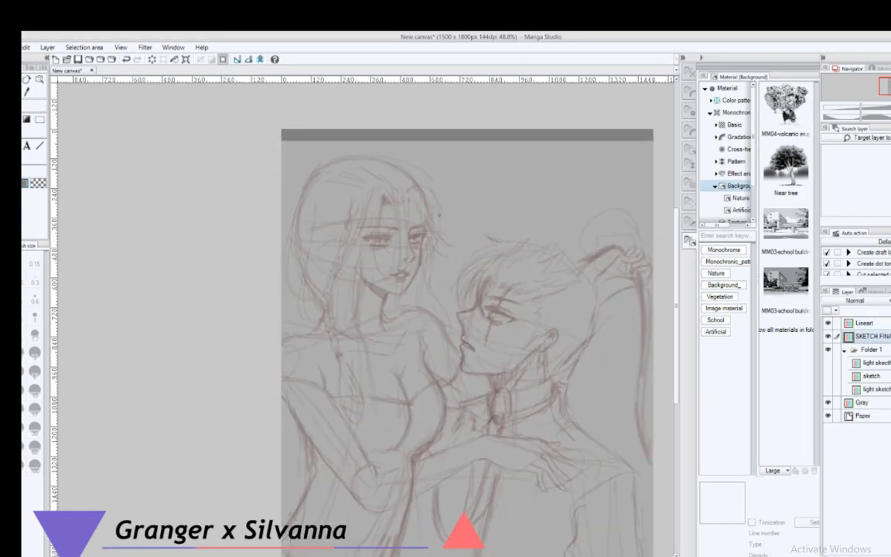
left_click(864, 322)
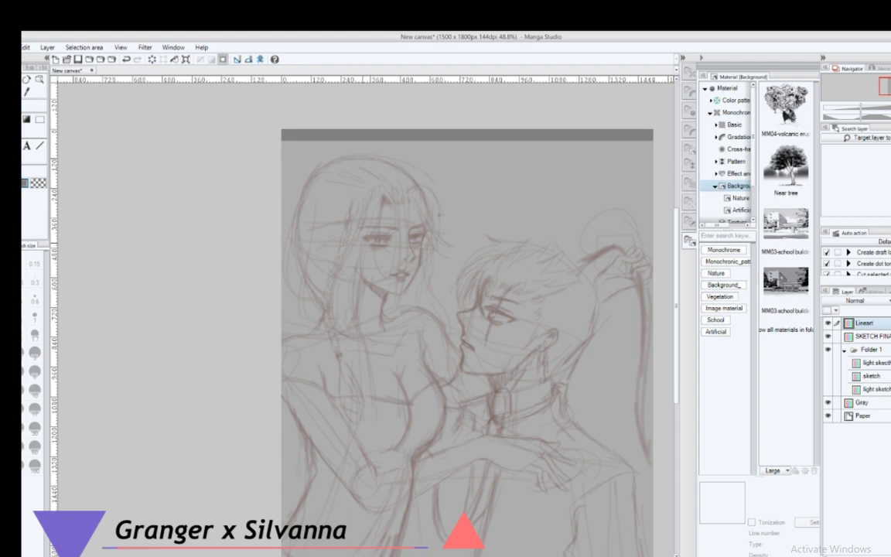
left_click(854, 300)
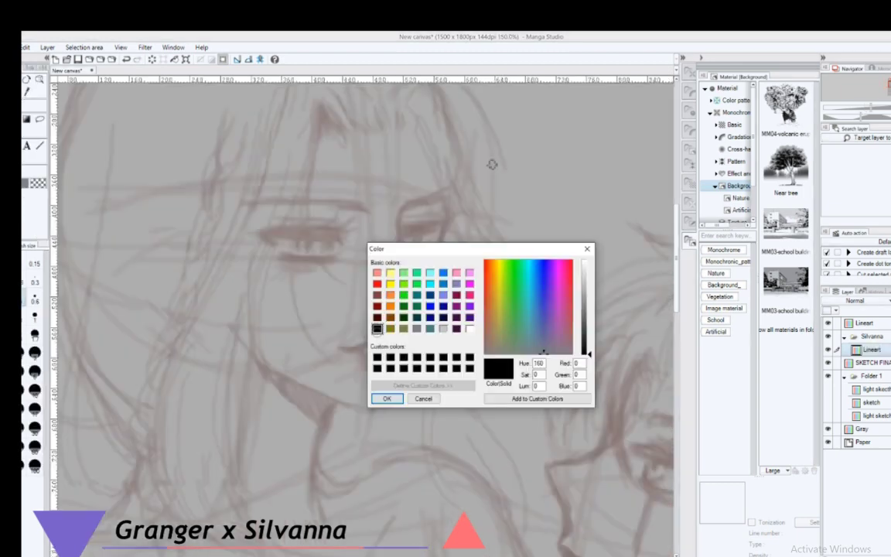
Ink the woman's face contour in black curves from beside the far eye to the chin, and along the near jaw
left_click_drag(442, 224, 384, 401)
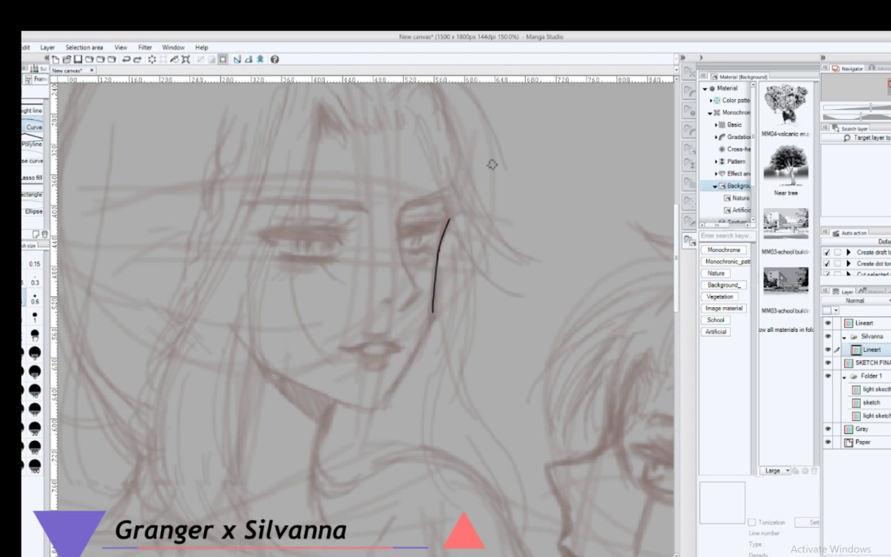
mouse_move(433, 313)
left_mouse_down()
mouse_move(380, 404)
mouse_move(236, 337)
left_mouse_up()
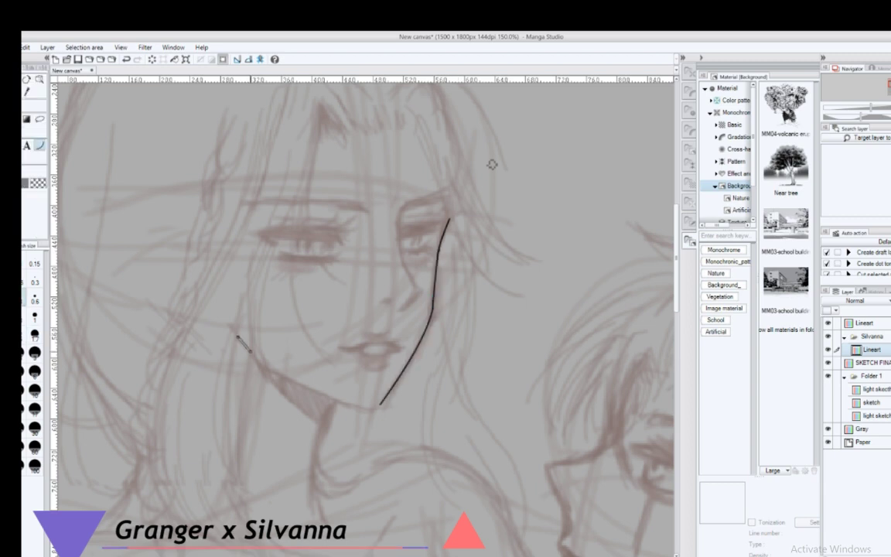
left_click(277, 373)
scroll(492, 164, "up", 1)
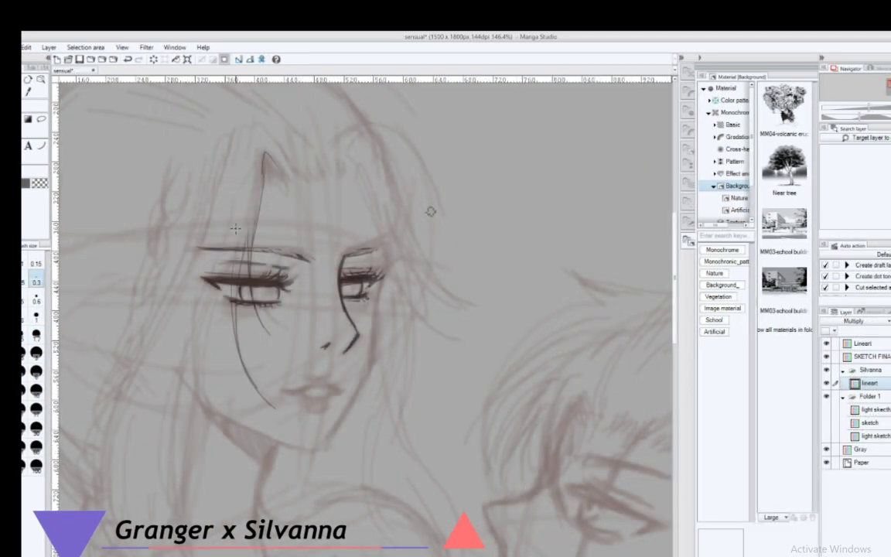
Ink thin hair strands from the woman's forehead parting down past her cheek and jaw on the lineart layer in the Silvanna folder
left_click_drag(230, 259, 202, 421)
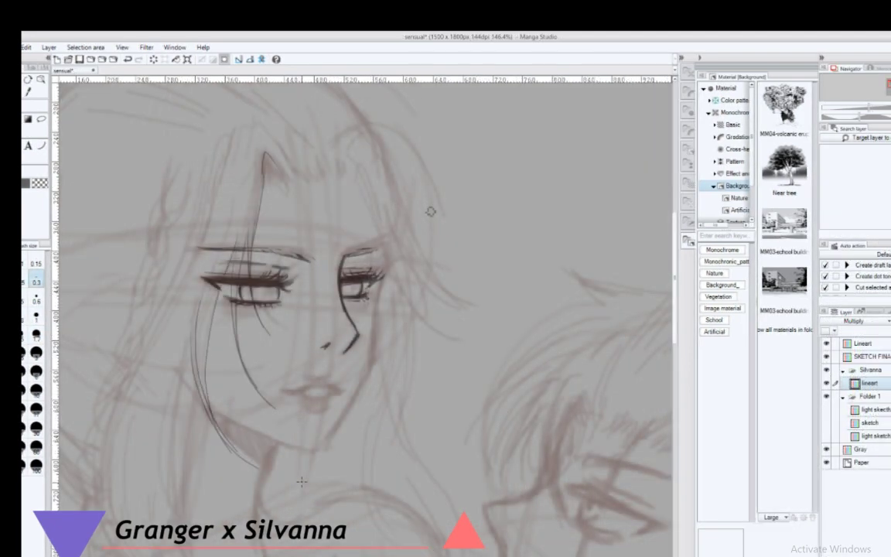
left_click_drag(251, 147, 237, 169)
left_click_drag(219, 110, 96, 498)
left_click_drag(177, 317, 185, 491)
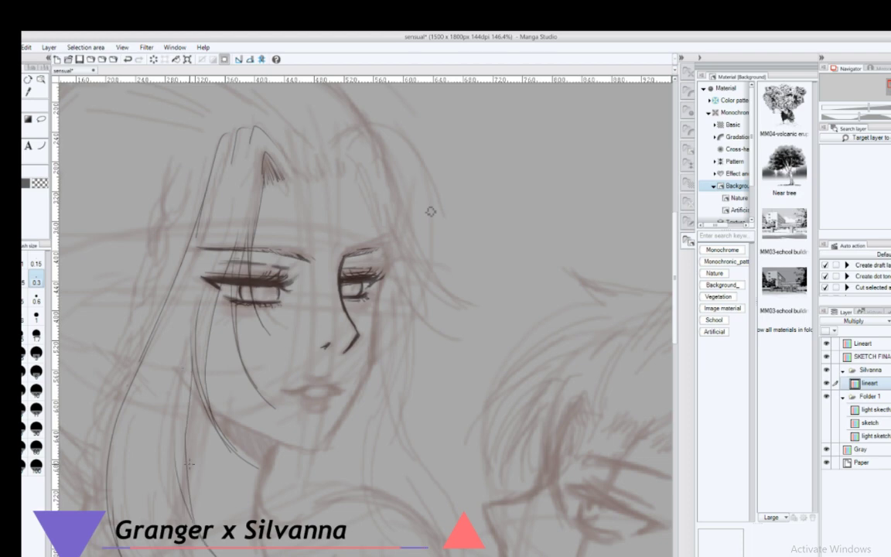
Extend the woman's long inked hair strands below the jaw, curving them across her shoulder and tapering them to a point on the chest
scroll(271, 202, "down", 3)
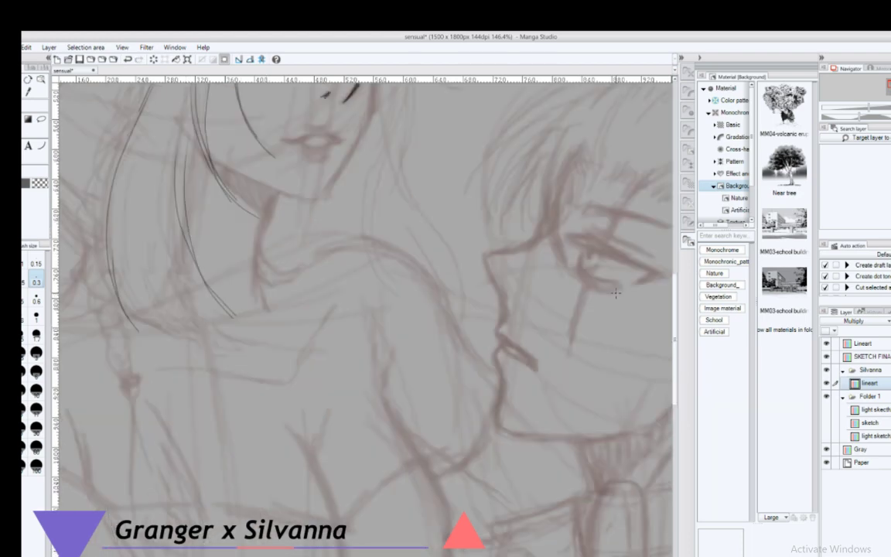
scroll(192, 196, "up", 1)
left_click_drag(192, 197, 158, 395)
left_click_drag(206, 309, 104, 429)
left_click_drag(232, 356, 260, 437)
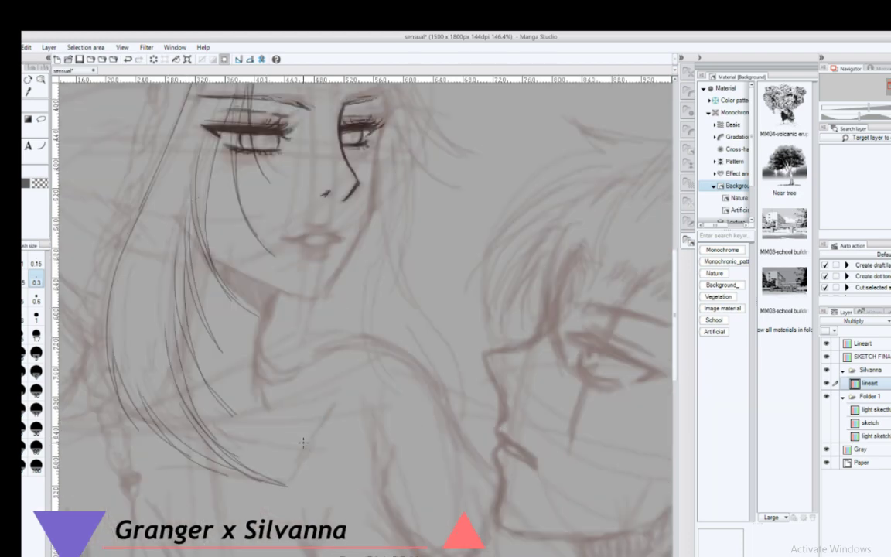
Ink the far-side hair strands from the woman's forehead parting, sweeping past her temple and cheek down over her shoulder
scroll(403, 235, "up", 3)
scroll(403, 234, "up", 1)
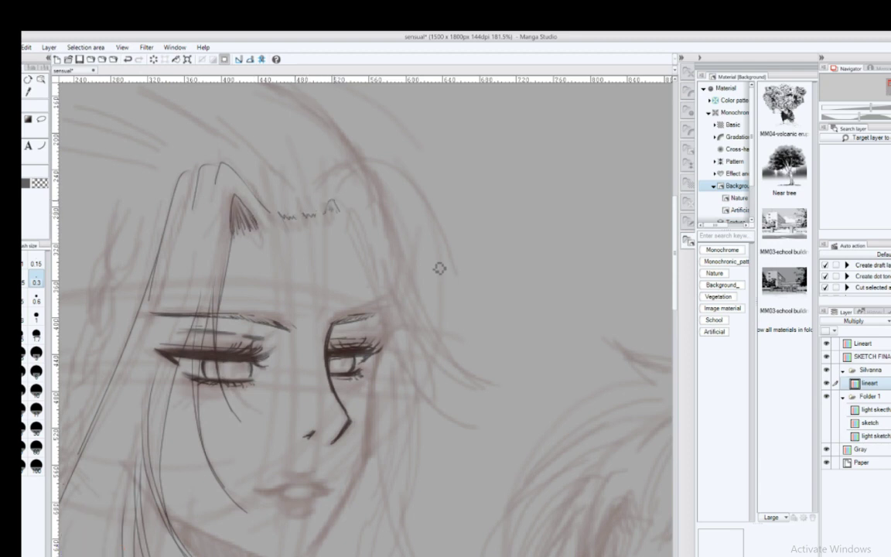
mouse_move(309, 159)
left_mouse_down()
mouse_move(368, 340)
mouse_move(413, 429)
left_mouse_up()
mouse_move(358, 267)
left_mouse_down()
mouse_move(464, 348)
mouse_move(395, 470)
left_mouse_up()
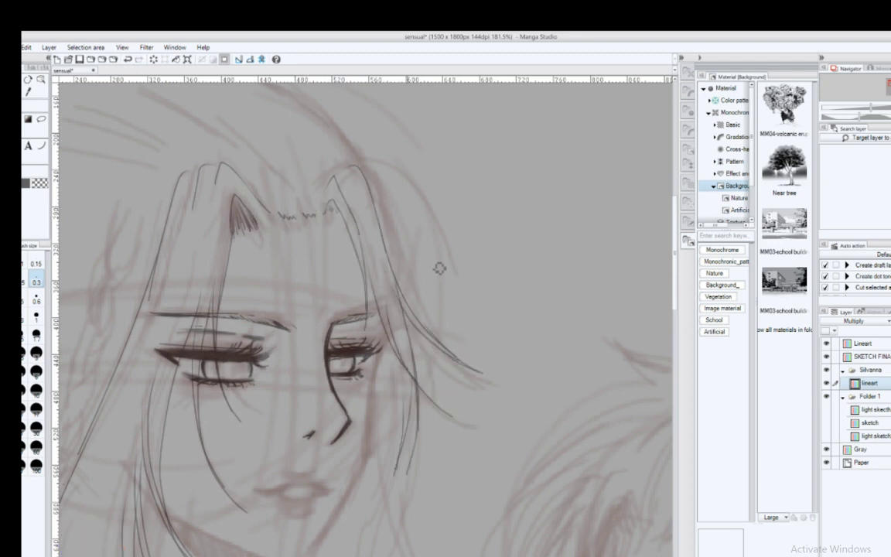
scroll(439, 438, "down", 5)
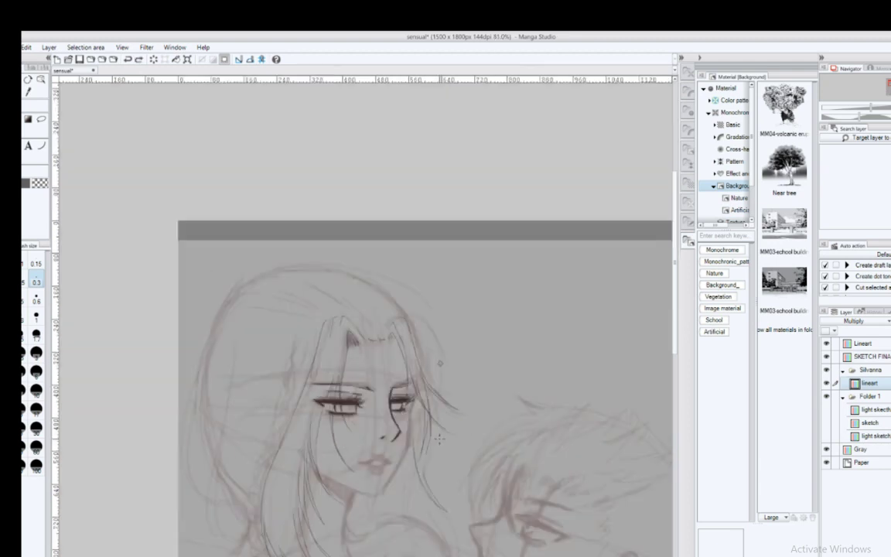
scroll(439, 438, "up", 3)
left_click_drag(373, 294, 343, 456)
left_click_drag(353, 351, 335, 458)
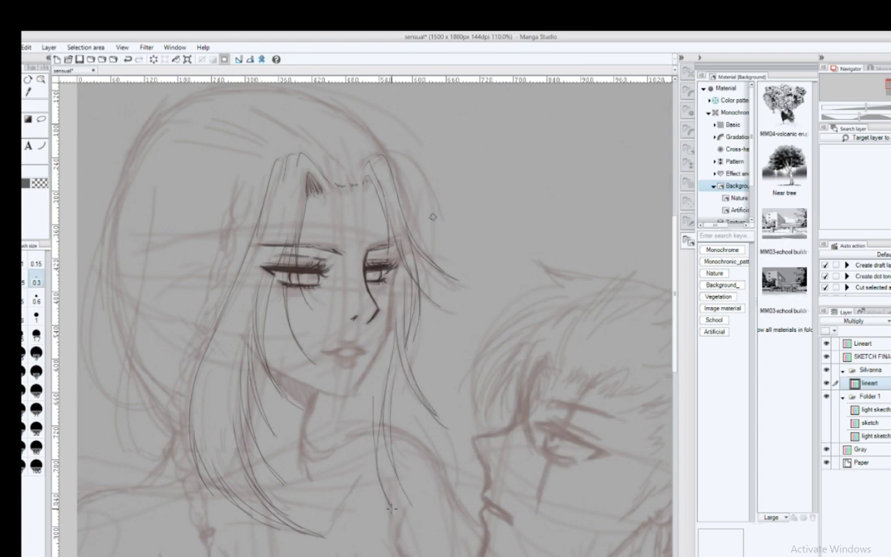
left_click_drag(394, 146, 421, 277)
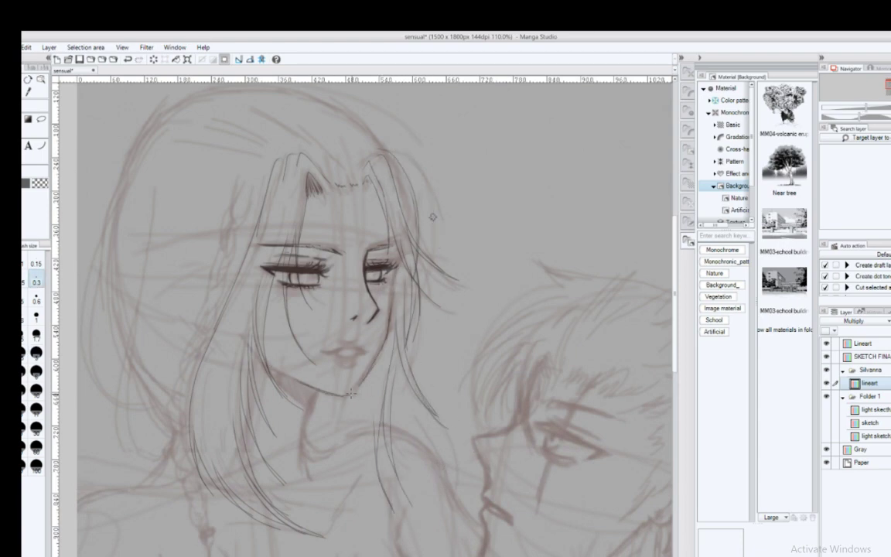
Ink the woman's lips, hatch the shadow beneath her jaw, and draw the neck line with the curve of her shoulder
scroll(432, 216, "up", 4)
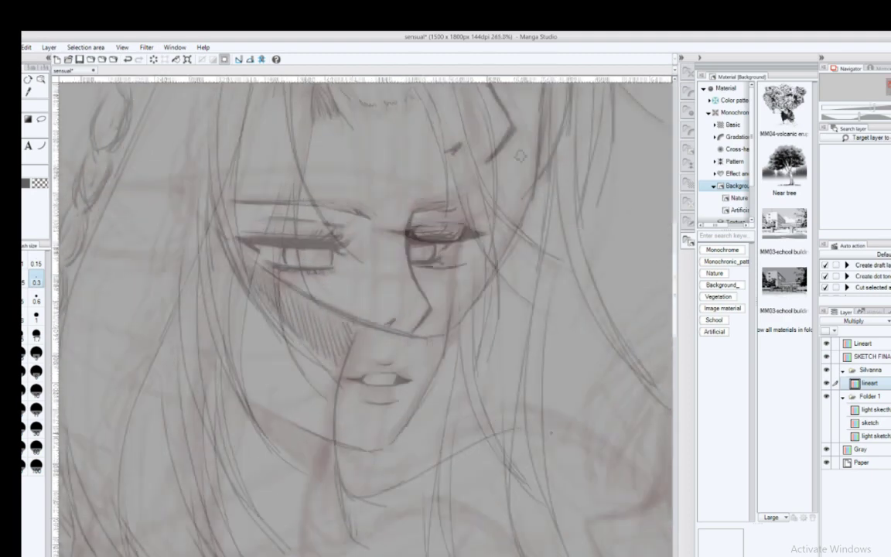
scroll(427, 483, "down", 3)
scroll(415, 471, "up", 1)
left_click_drag(344, 475, 503, 416)
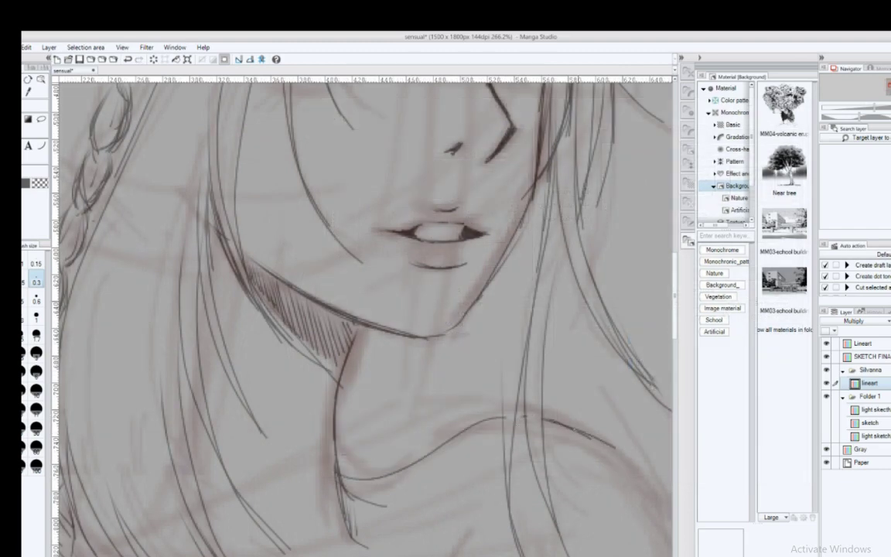
Ink the woman's braid beside her face down to its tie, with the loose tail of hair flowing below it
scroll(433, 309, "down", 5)
scroll(433, 310, "up", 3)
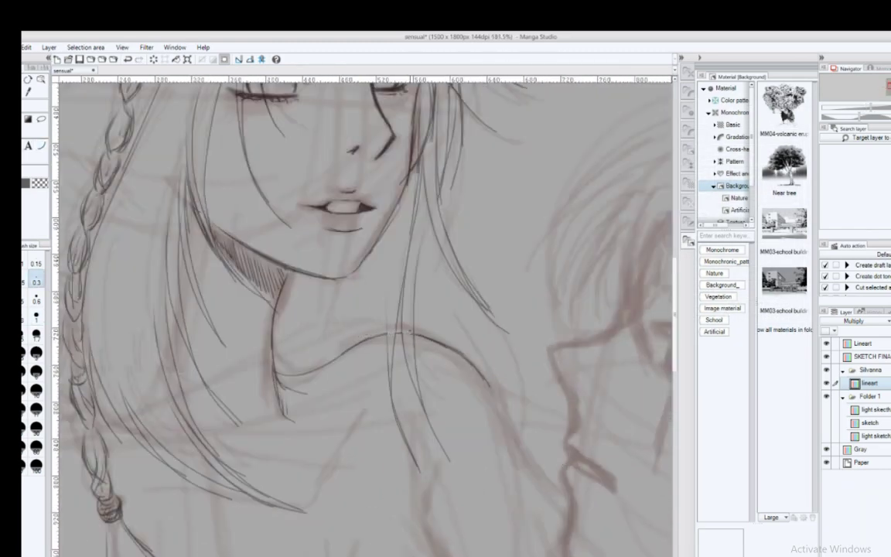
scroll(360, 310, "down", 4)
scroll(360, 309, "up", 2)
scroll(246, 183, "down", 3)
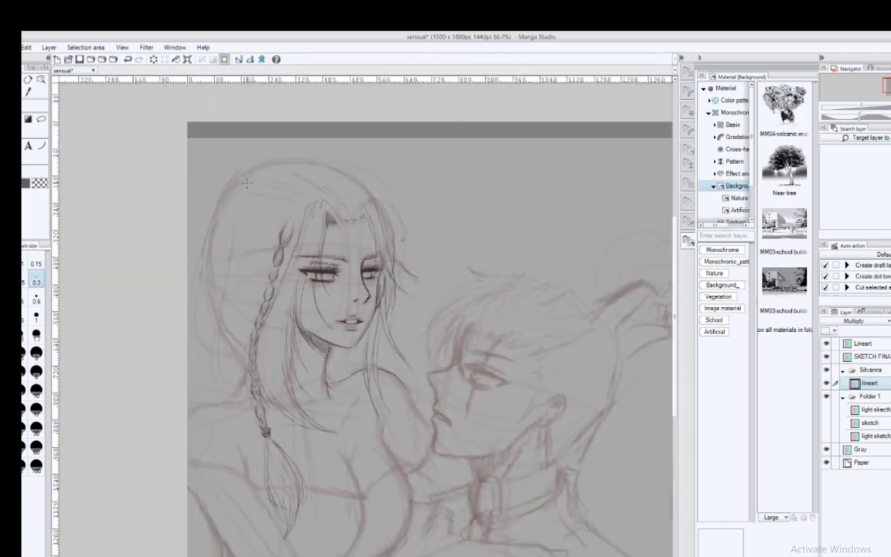
Ink the rounded back of the woman's hair with long inner strands and a loose outer loop near the nape
scroll(246, 183, "up", 2)
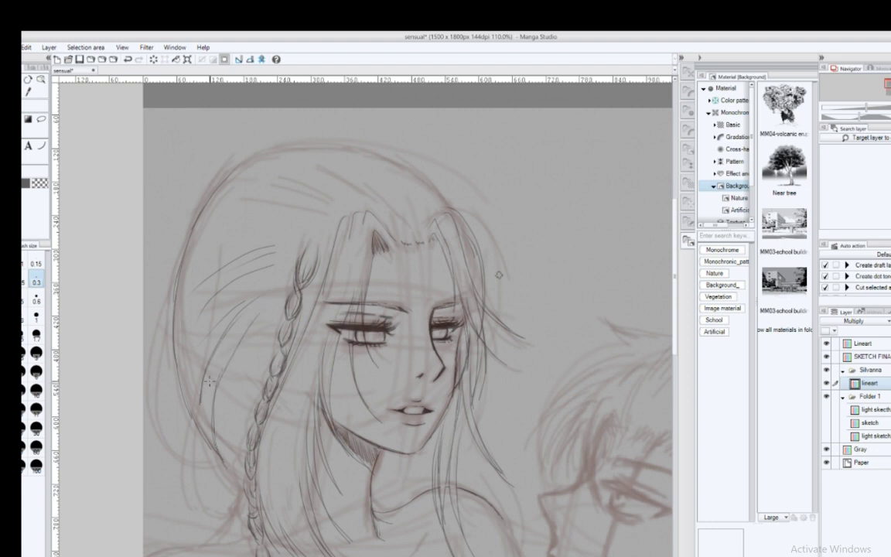
mouse_move(224, 247)
left_mouse_down()
mouse_move(167, 389)
mouse_move(182, 356)
mouse_move(193, 410)
mouse_move(246, 231)
mouse_move(248, 328)
mouse_move(180, 384)
left_mouse_up()
left_click_drag(232, 179, 162, 294)
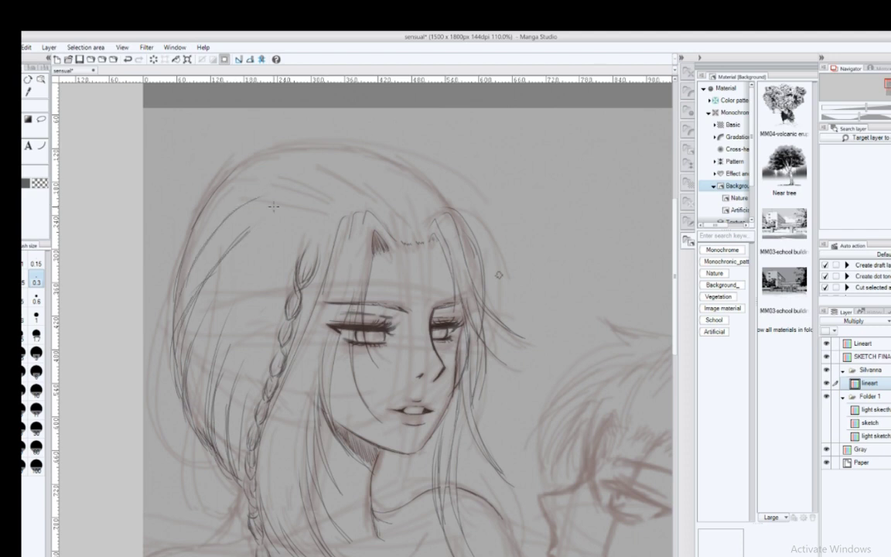
left_click_drag(273, 206, 409, 205)
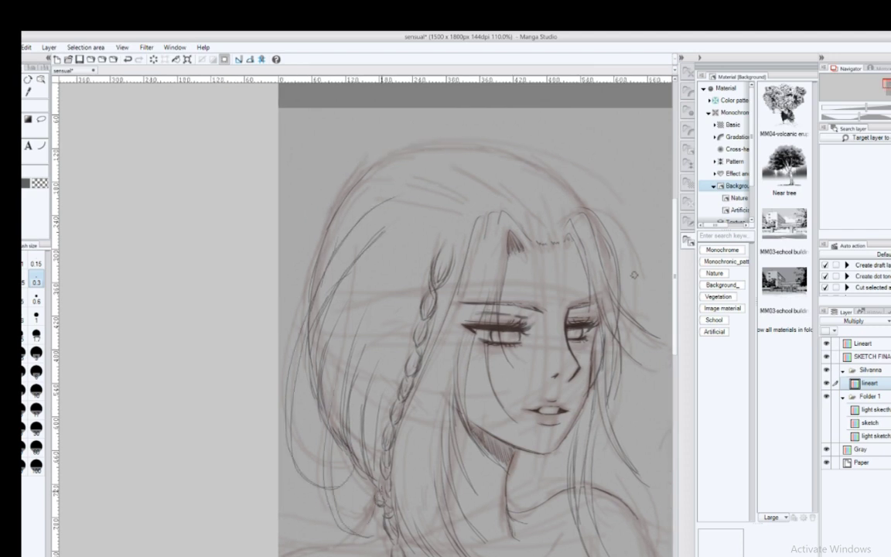
Mirror the canvas to ink the crown contour of the woman's hair down to the forehead parting, then restore the view
key("h")
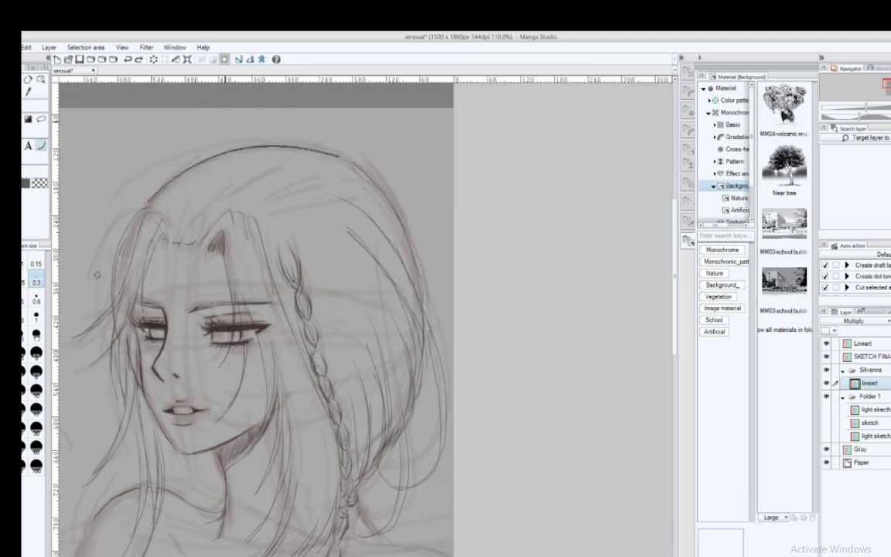
key("h")
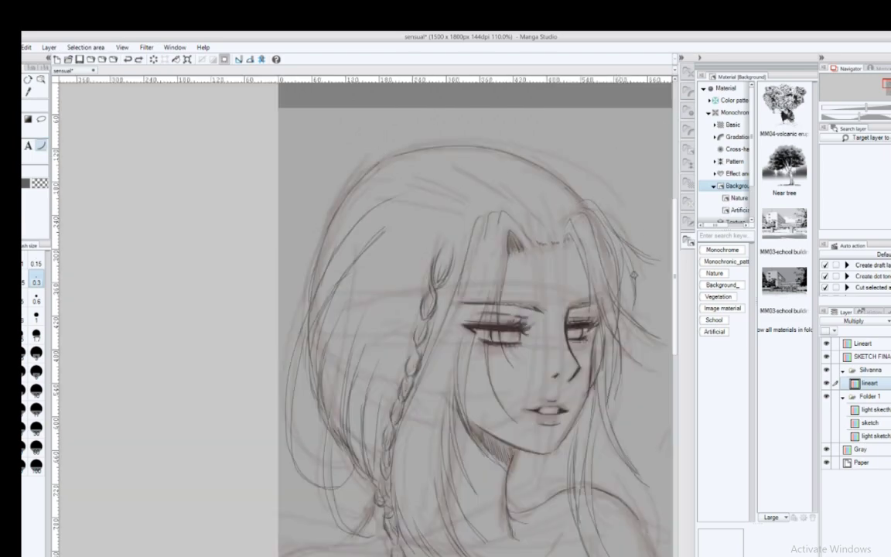
scroll(475, 310, "down", 5)
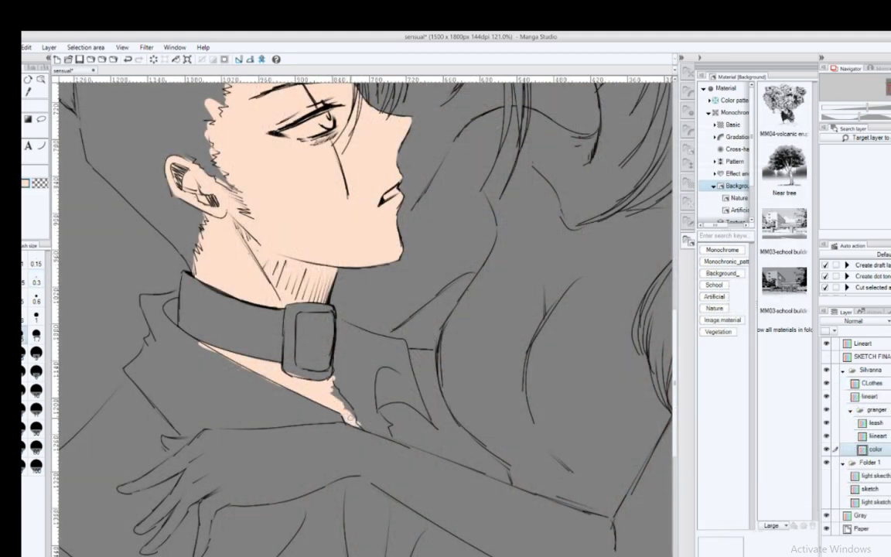
Paint the man's bare chest in the open shirt below the collar with the peach skin colour on the color layer
scroll(363, 317, "up", 5)
mouse_move(410, 348)
left_mouse_down()
mouse_move(398, 541)
mouse_move(454, 345)
mouse_move(447, 498)
mouse_move(386, 485)
left_mouse_up()
scroll(434, 387, "down", 8)
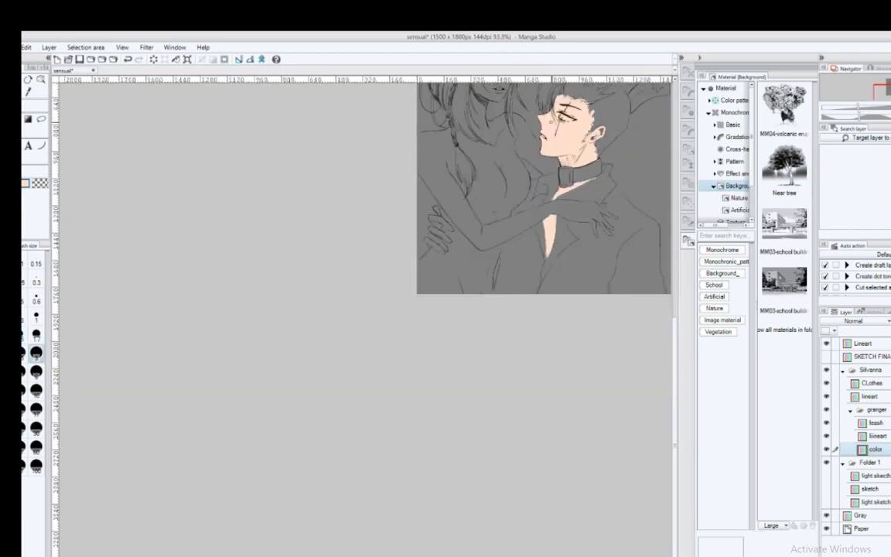
Fill the fingers of the man's hand around the woman's waist with the peach skin colour, staying inside the lineart
scroll(458, 338, "up", 7)
left_click_drag(329, 244, 352, 270)
mouse_move(305, 290)
left_mouse_down()
mouse_move(353, 355)
mouse_move(360, 354)
mouse_move(311, 302)
mouse_move(313, 286)
mouse_move(338, 295)
mouse_move(388, 343)
mouse_move(421, 367)
left_mouse_up()
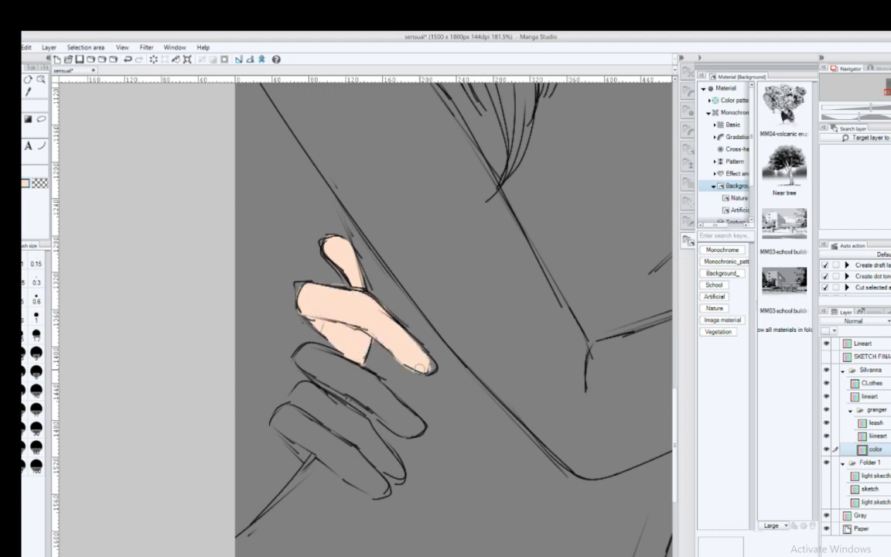
mouse_move(311, 353)
left_mouse_down()
mouse_move(355, 395)
mouse_move(412, 425)
mouse_move(311, 348)
mouse_move(339, 360)
left_mouse_up()
mouse_move(311, 393)
left_mouse_down()
mouse_move(383, 452)
mouse_move(283, 409)
mouse_move(300, 401)
mouse_move(348, 444)
left_mouse_up()
left_click(36, 332)
scroll(448, 309, "down", 5)
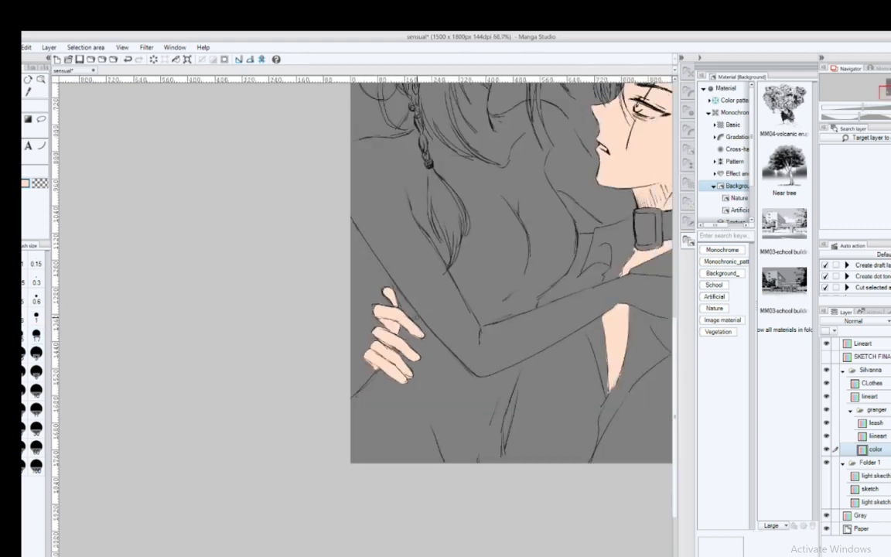
Set the paint colour to dark grey (RGB 36, 36, 36) and fill the lower locks of the man's fringe
scroll(364, 309, "up", 5)
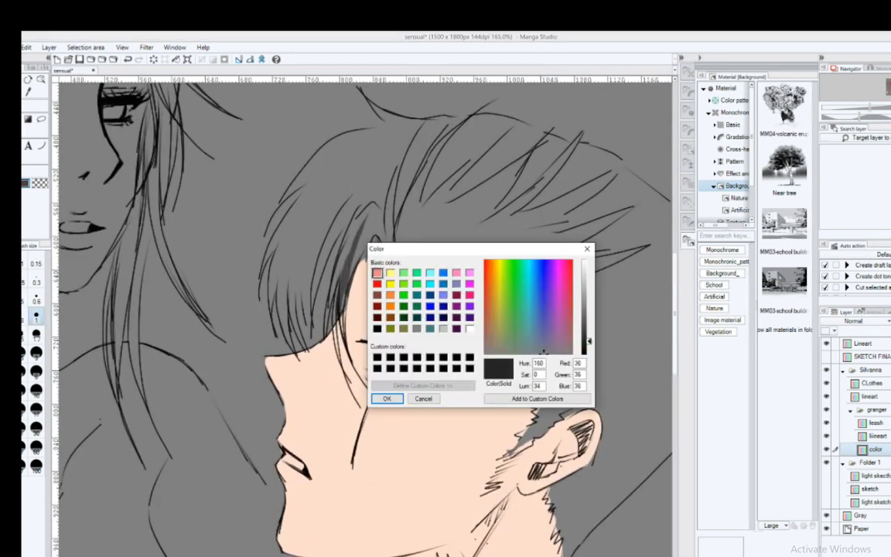
key("Return")
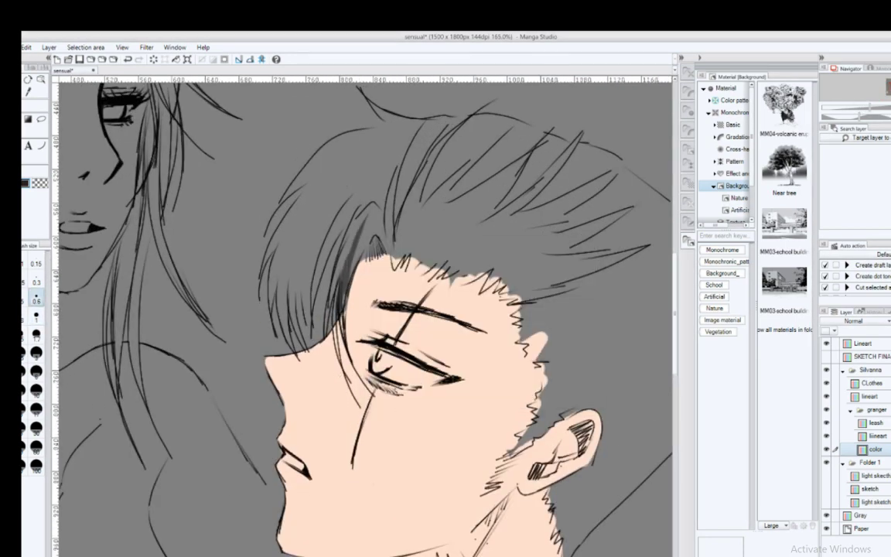
mouse_move(364, 194)
left_mouse_down()
mouse_move(325, 255)
mouse_move(337, 270)
mouse_move(315, 269)
mouse_move(290, 306)
mouse_move(309, 224)
mouse_move(282, 309)
mouse_move(294, 202)
mouse_move(286, 317)
mouse_move(278, 272)
left_mouse_up()
key("]")
key("]")
key("[")
left_click_drag(254, 207, 246, 277)
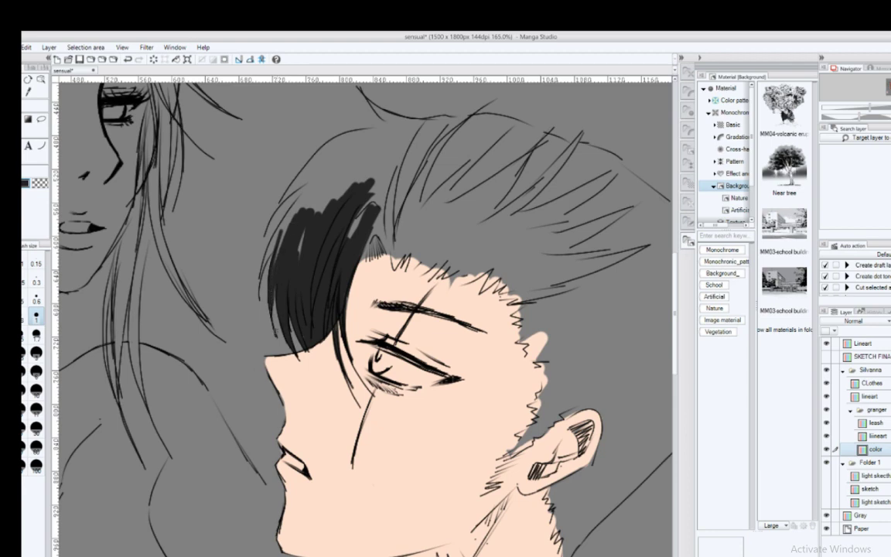
left_click_drag(277, 189, 264, 255)
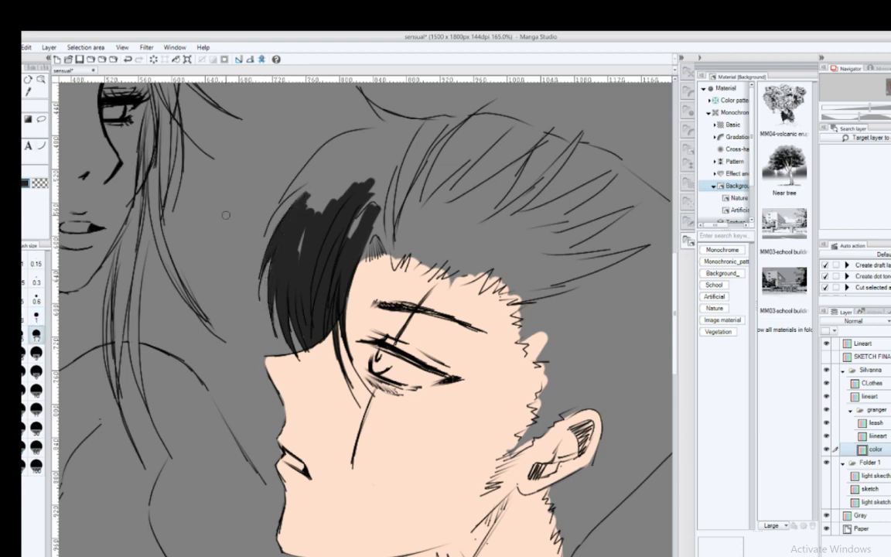
Extend the dark grey fill up the man's fringe toward the crown and across to the forehead hairline
left_click_drag(375, 167, 325, 232)
mouse_move(340, 170)
left_mouse_down()
mouse_move(309, 224)
mouse_move(313, 213)
left_mouse_up()
key("bracketright")
left_click_drag(356, 147, 329, 232)
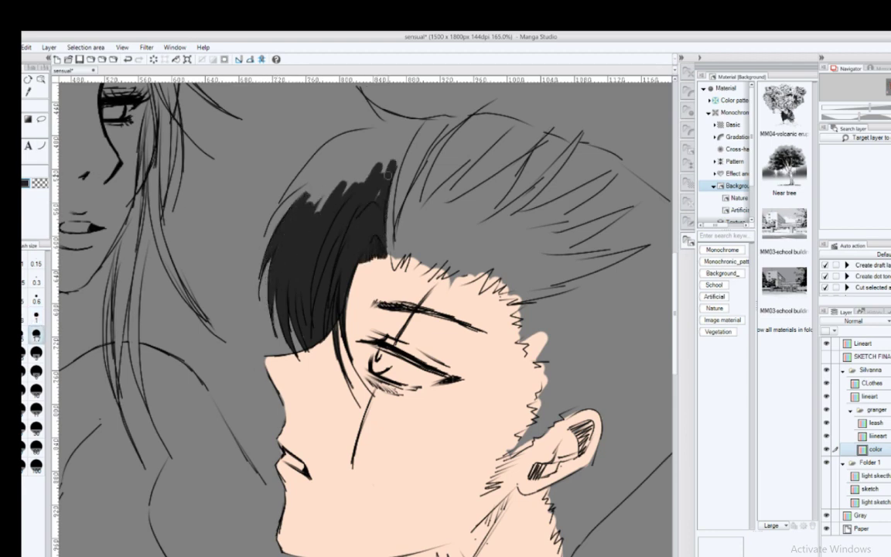
left_click_drag(370, 114, 344, 161)
scroll(333, 232, "up", 2)
mouse_move(313, 285)
left_mouse_down()
mouse_move(263, 340)
mouse_move(249, 387)
left_mouse_up()
Fill the remaining gaps at the top of the man's fringe and its pointed upturned tip with dark grey
key("bracketleft")
key("bracketright")
key("bracketright")
left_click_drag(344, 224, 286, 301)
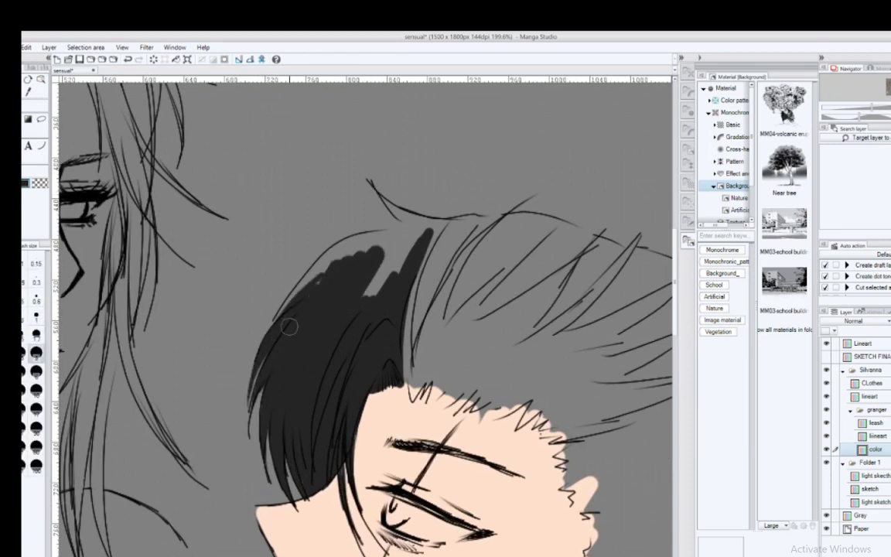
mouse_move(305, 232)
left_mouse_down()
mouse_move(248, 302)
mouse_move(410, 228)
left_mouse_up()
left_click_drag(353, 254, 410, 232)
key("bracketleft")
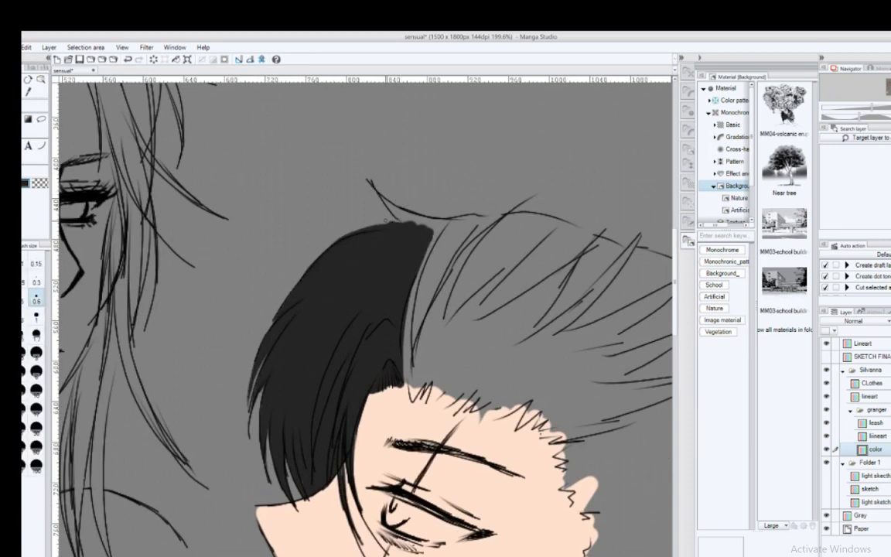
key("bracketleft")
left_click_drag(364, 186, 437, 221)
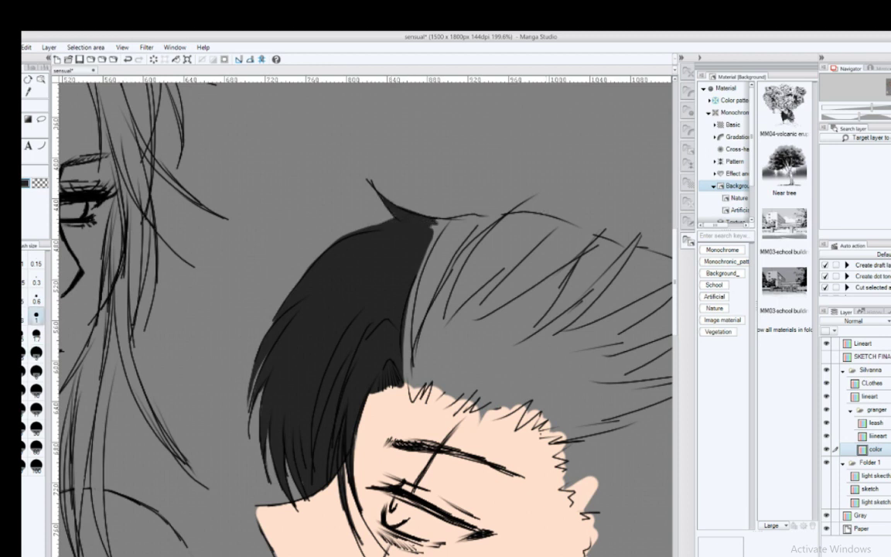
Mirror the canvas to paint the narrow lock behind the man's fringe dark grey up to the crown, then restore the view
key("h")
left_click_drag(274, 224, 287, 329)
left_click_drag(255, 209, 283, 297)
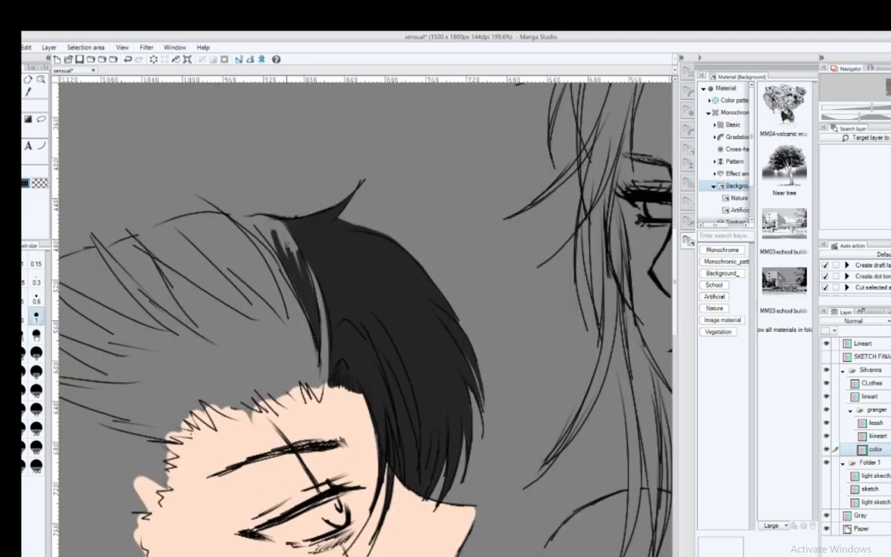
left_click_drag(232, 197, 290, 272)
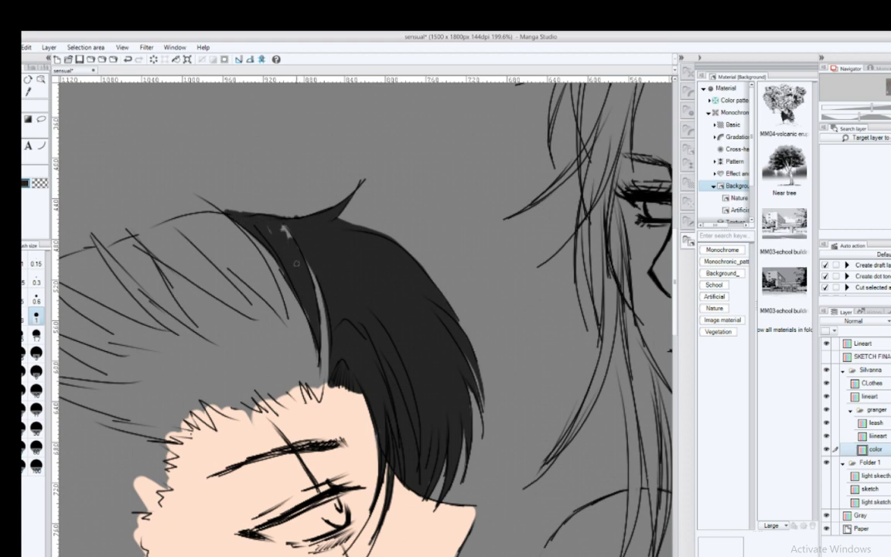
left_click_drag(296, 264, 262, 209)
key("bracketright")
key("h")
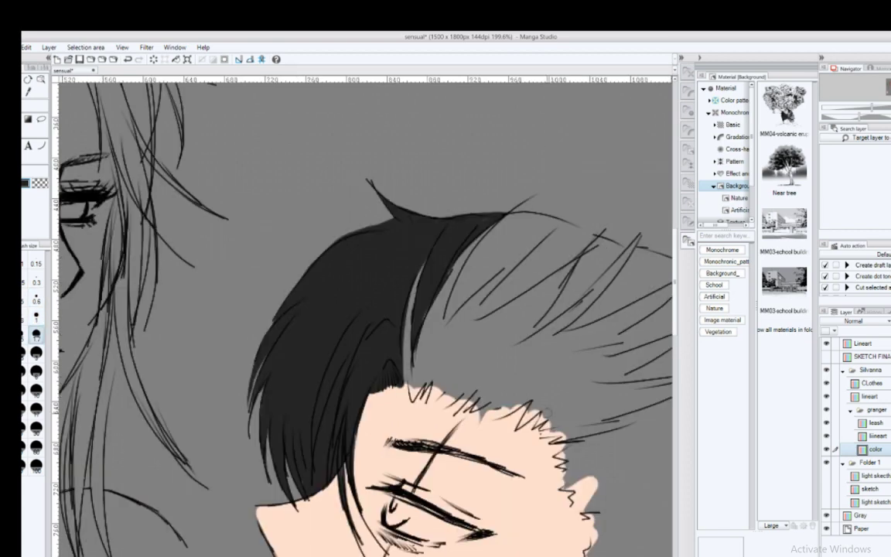
Clean up the edge of the skin colour along the man's jagged forehead hairline
scroll(333, 226, "up", 3)
key("bracketleft")
left_click_drag(335, 226, 464, 235)
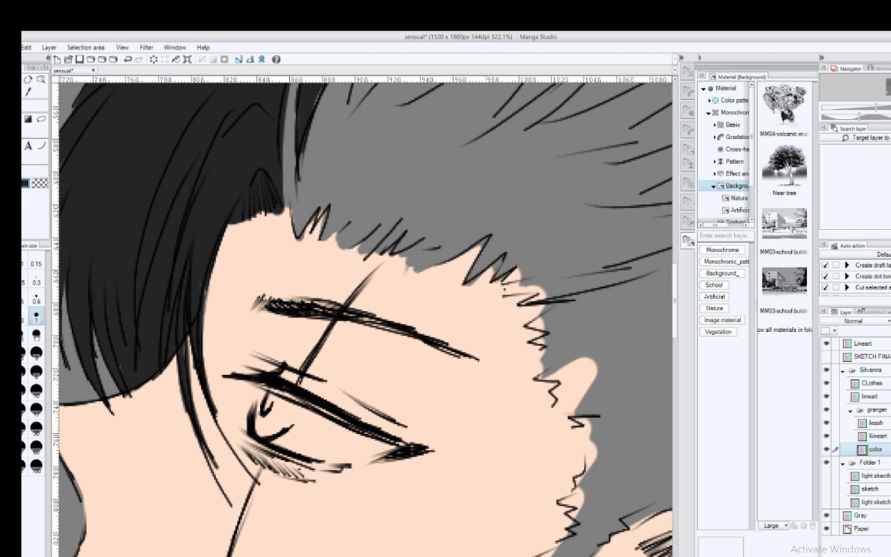
scroll(461, 268, "up", 1)
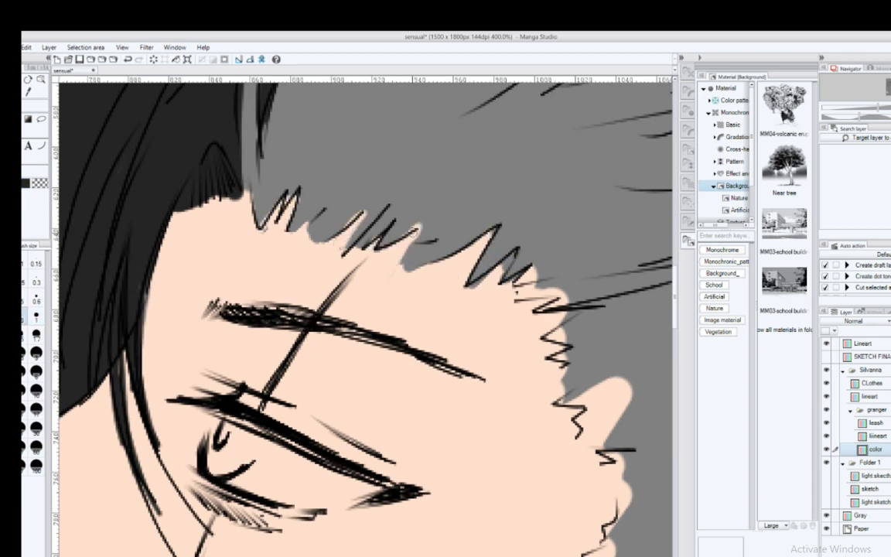
mouse_move(517, 289)
left_mouse_down()
mouse_move(560, 289)
mouse_move(568, 337)
mouse_move(564, 301)
left_mouse_up()
scroll(507, 293, "down", 4)
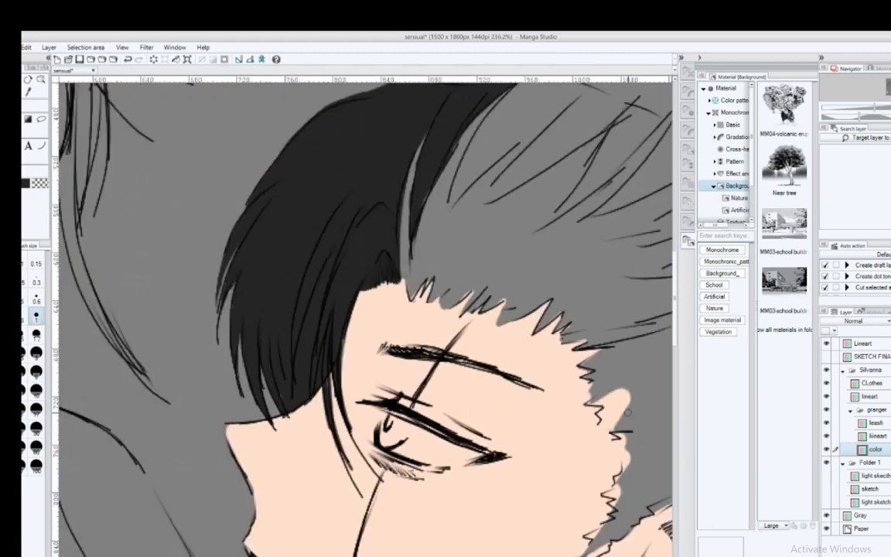
Mirror the canvas and remove the skin colour spilling past the man's hairline at the temple and sideburn
key("h")
scroll(211, 419, "up", 3)
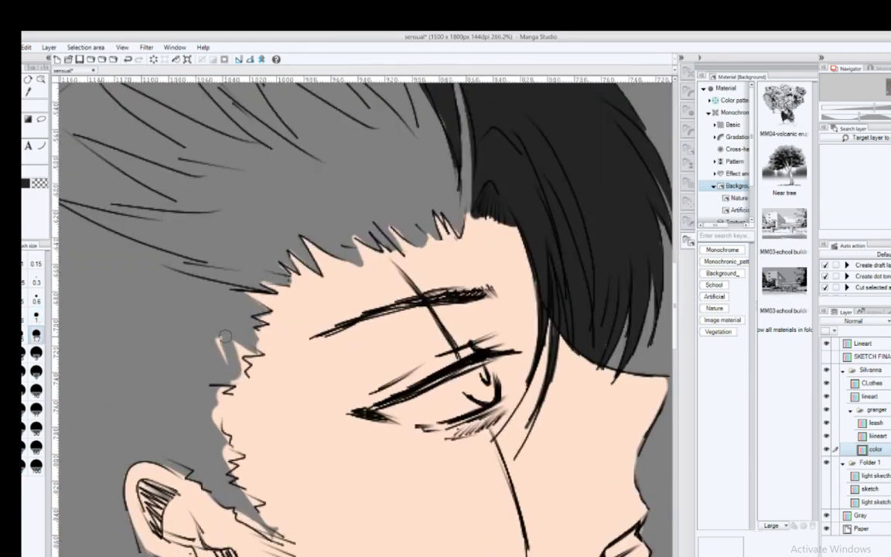
mouse_move(210, 418)
left_mouse_down()
mouse_move(231, 494)
mouse_move(214, 455)
mouse_move(247, 464)
mouse_move(234, 330)
mouse_move(213, 466)
mouse_move(255, 495)
left_mouse_up()
key("bracketright")
Mirror the canvas and paint the man's hair dark grey from the temple down through the jagged sideburn in front of the ear
scroll(255, 495, "down", 5)
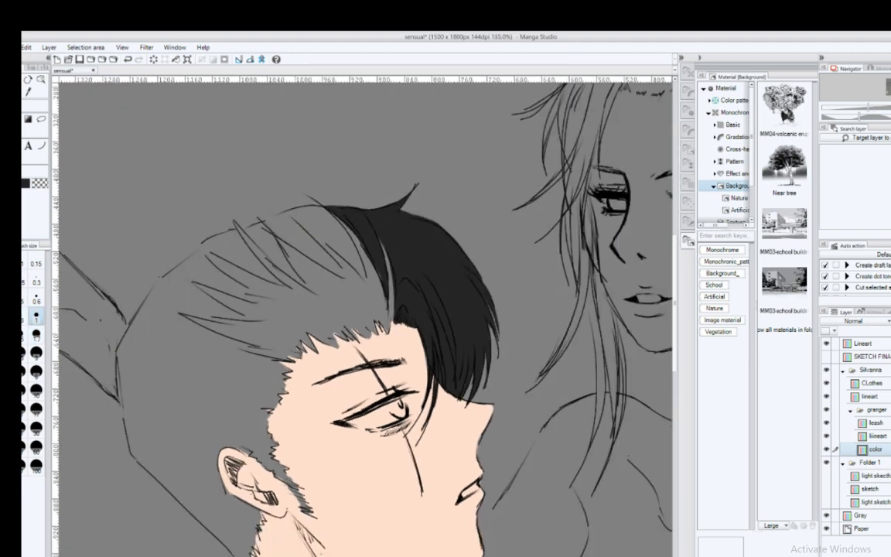
scroll(487, 510, "up", 3)
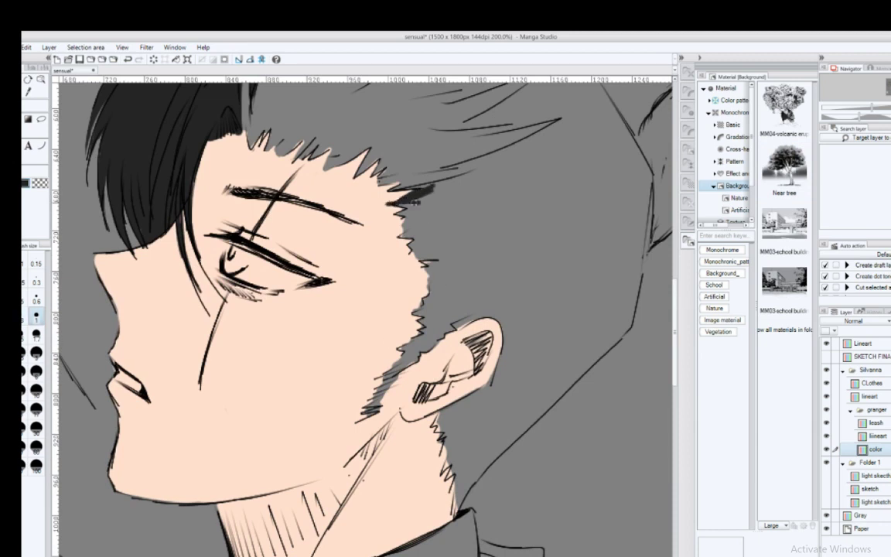
mouse_move(430, 186)
left_mouse_down()
mouse_move(404, 198)
mouse_move(418, 260)
mouse_move(387, 270)
mouse_move(449, 170)
mouse_move(438, 309)
mouse_move(429, 232)
left_mouse_up()
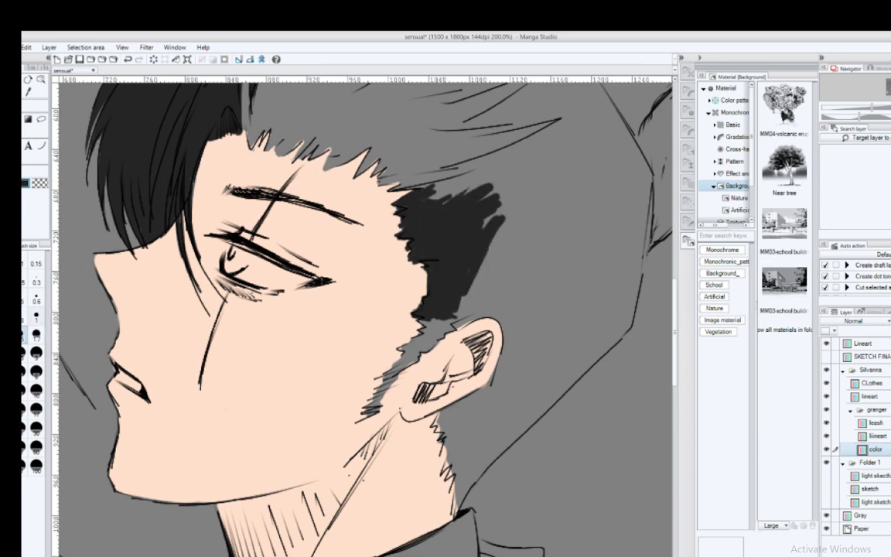
mouse_move(406, 333)
left_mouse_down()
mouse_move(387, 360)
mouse_move(377, 332)
mouse_move(402, 323)
mouse_move(426, 335)
mouse_move(408, 361)
left_mouse_up()
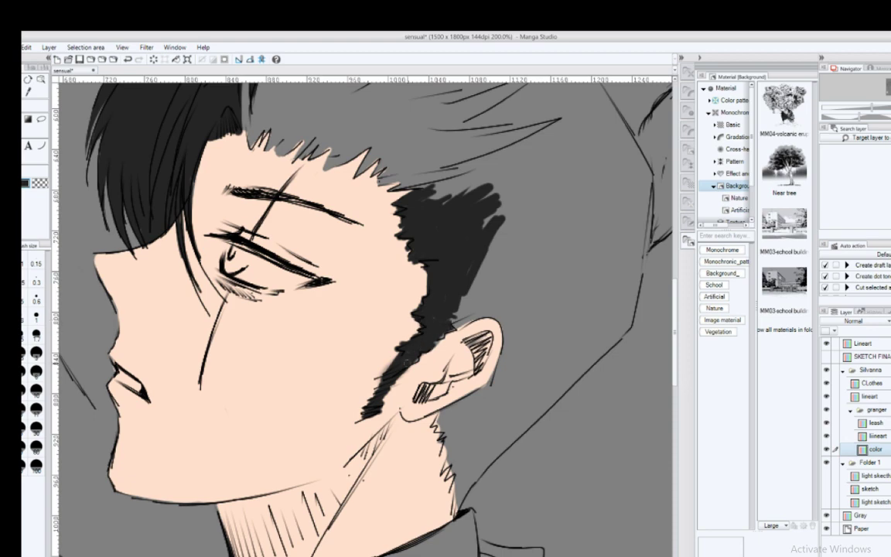
left_click_drag(417, 302, 424, 246)
scroll(469, 290, "up", 1)
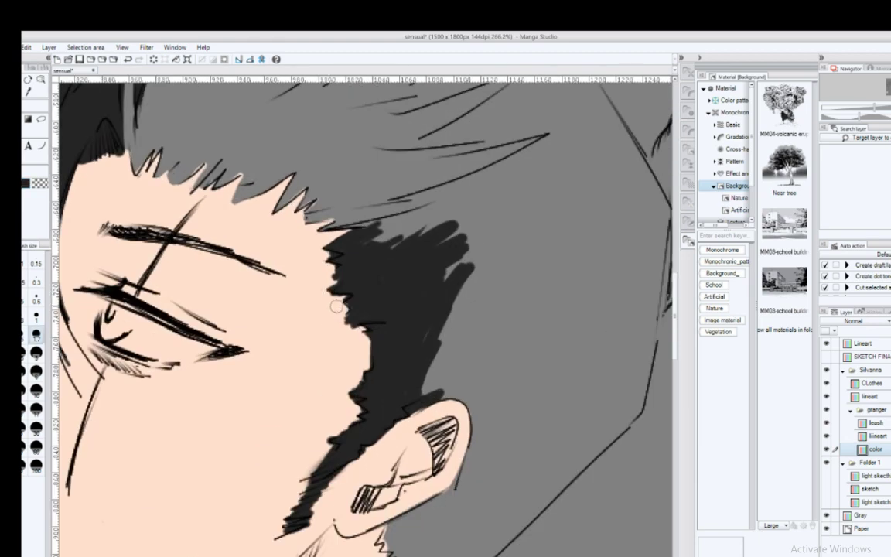
key("bracketleft")
key("bracketleft")
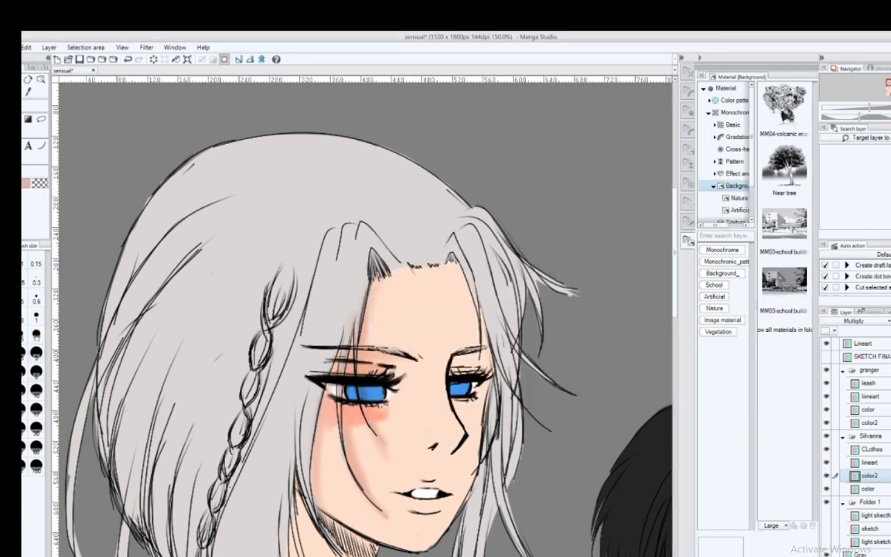
Soften the blush on the woman's cheek, and paint a muted red shadow on the side of her nose and blend it
mouse_move(377, 413)
left_mouse_down()
mouse_move(349, 419)
mouse_move(373, 413)
mouse_move(348, 465)
mouse_move(391, 408)
left_mouse_up()
scroll(428, 340, "up", 3)
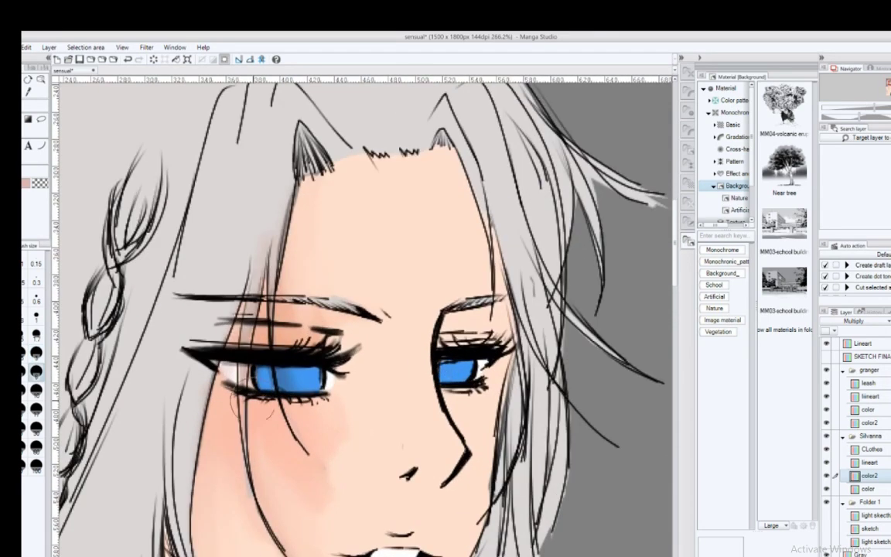
left_click(36, 316)
mouse_move(437, 453)
left_mouse_down()
mouse_move(423, 410)
mouse_move(385, 389)
left_mouse_up()
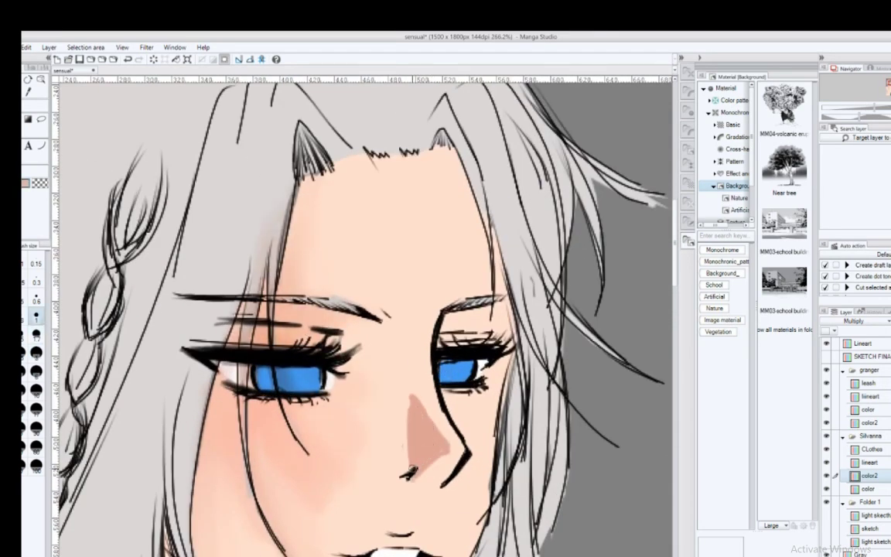
key("]")
mouse_move(367, 355)
left_mouse_down()
mouse_move(409, 442)
mouse_move(434, 434)
mouse_move(440, 444)
mouse_move(420, 398)
left_mouse_up()
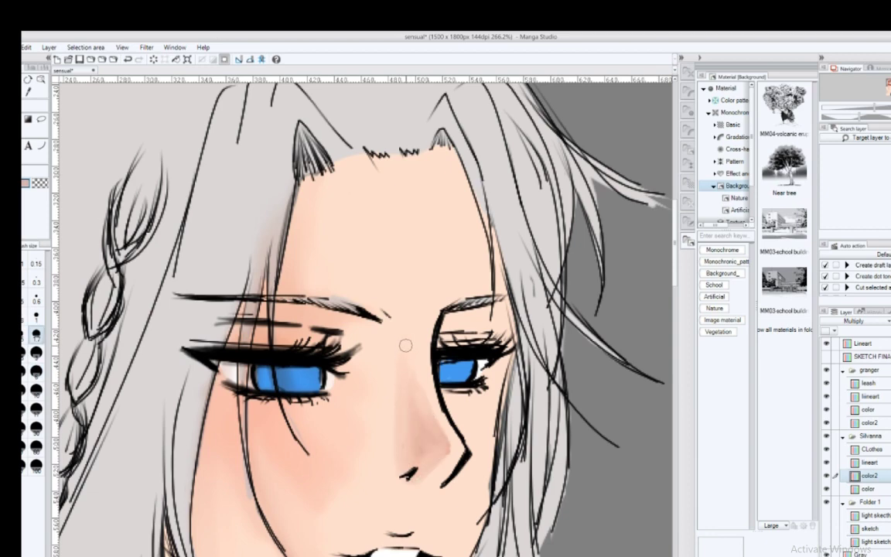
Extend the reddish shadow up the bridge of the woman's nose and blend it softly into the skin
scroll(406, 341, "down", 2)
scroll(348, 309, "up", 3)
key("j")
key("b")
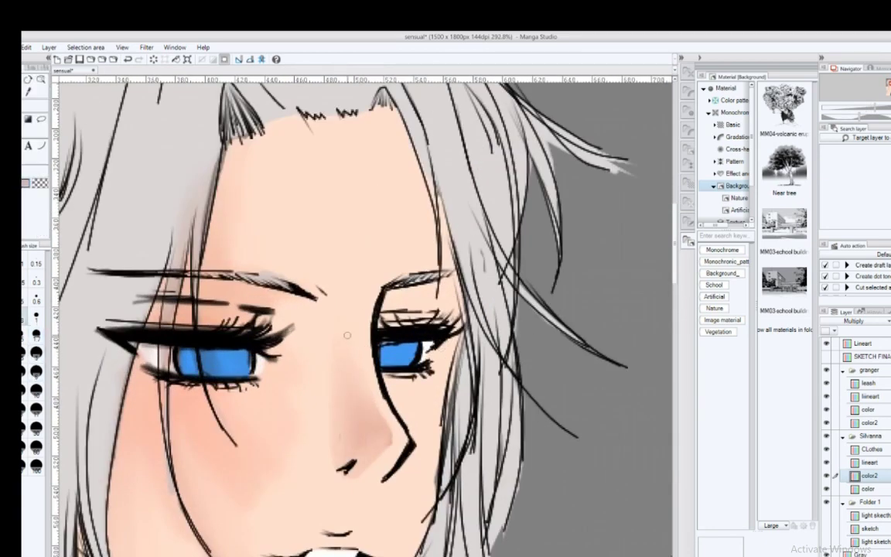
mouse_move(345, 338)
left_mouse_down()
mouse_move(369, 463)
mouse_move(342, 350)
mouse_move(355, 397)
left_mouse_up()
key("j")
left_click_drag(356, 348, 375, 444)
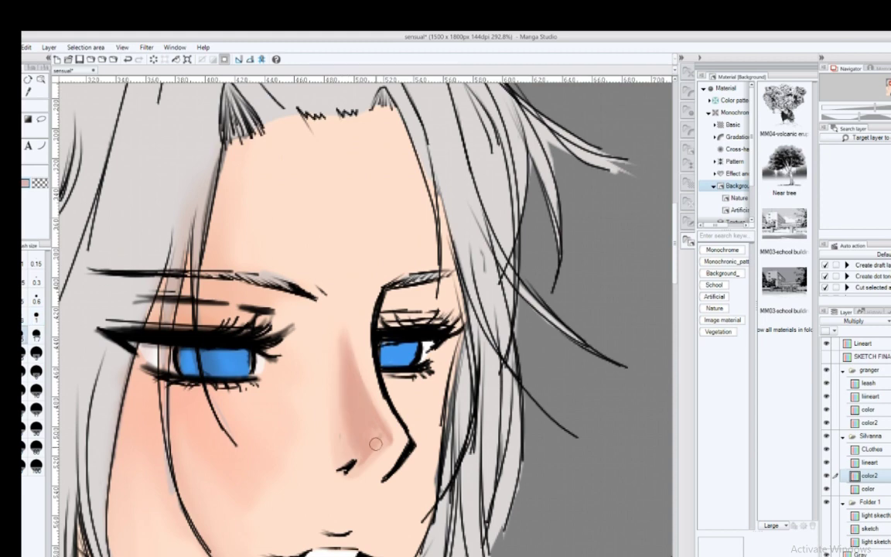
scroll(391, 307, "down", 4)
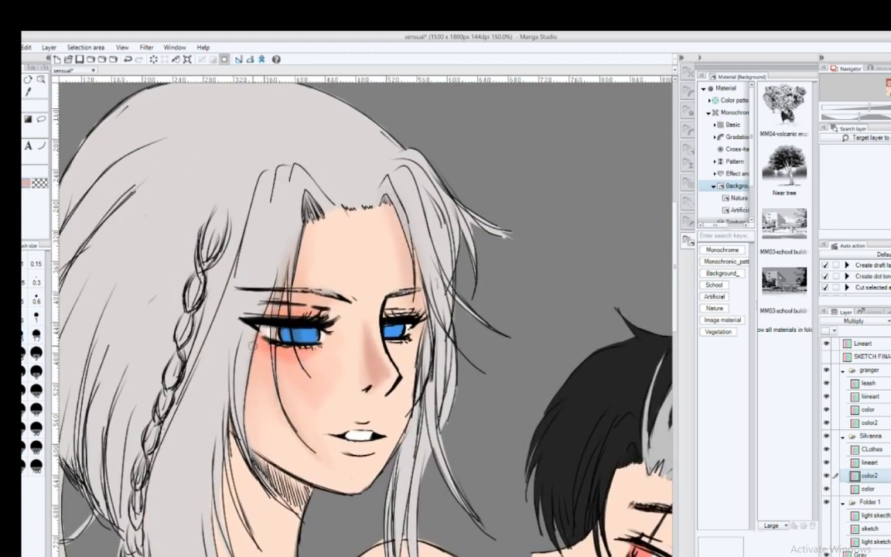
key("j")
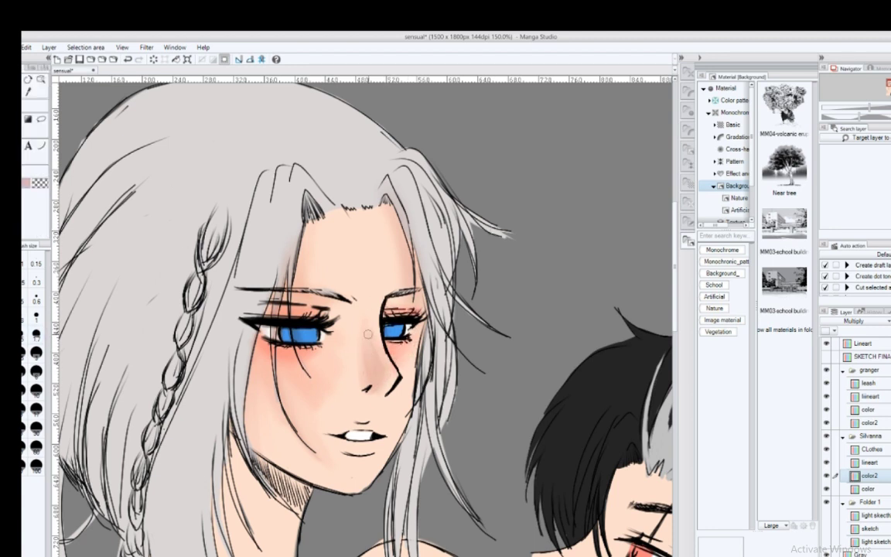
Tint the woman's lips coral and deepen the reddish shading around her eyes and along the edge of her face
scroll(349, 325, "down", 1)
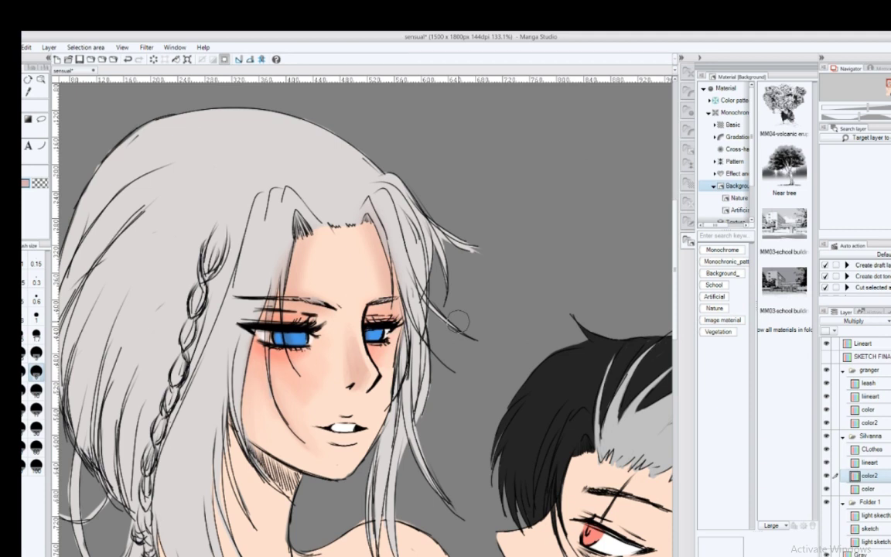
left_click_drag(303, 360, 310, 377)
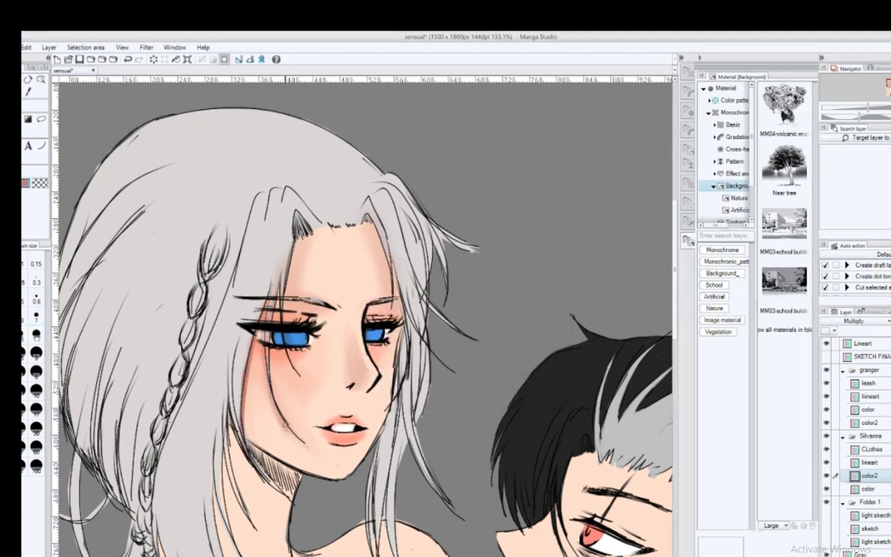
scroll(433, 209, "up", 1)
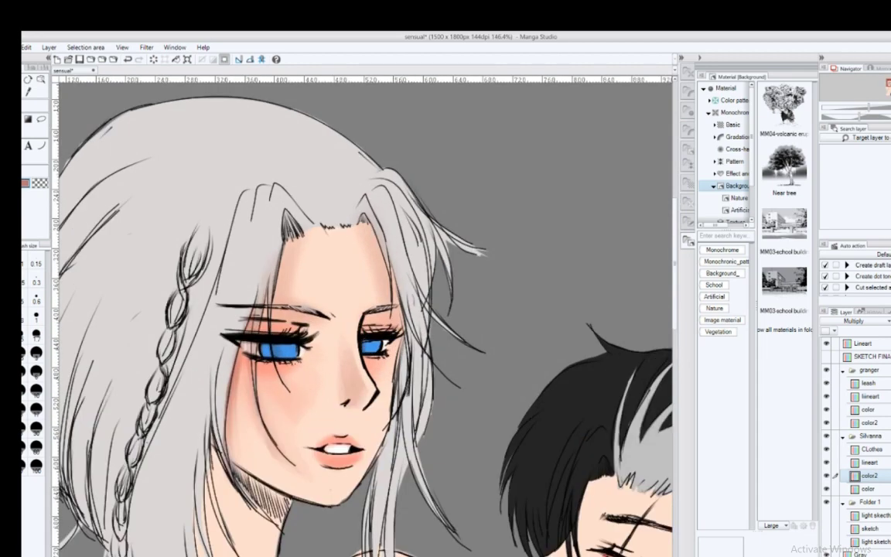
scroll(261, 287, "up", 4)
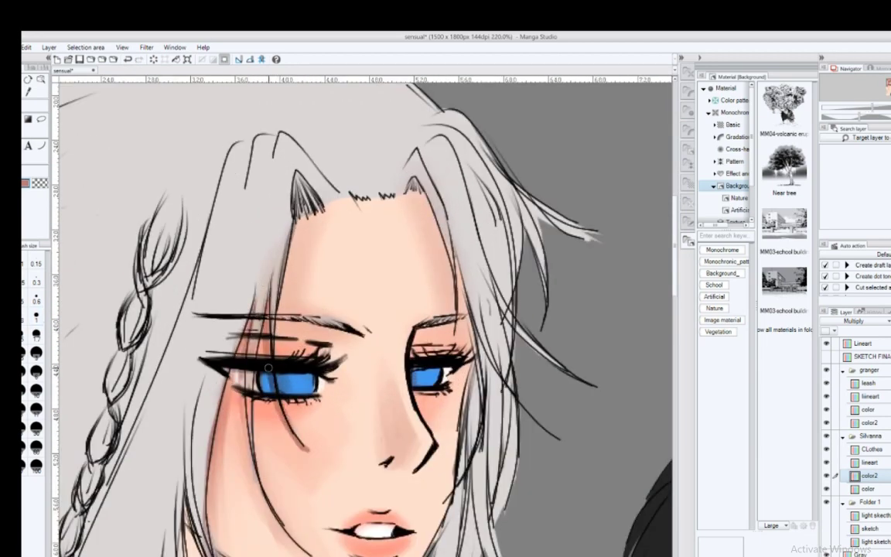
left_click(36, 317)
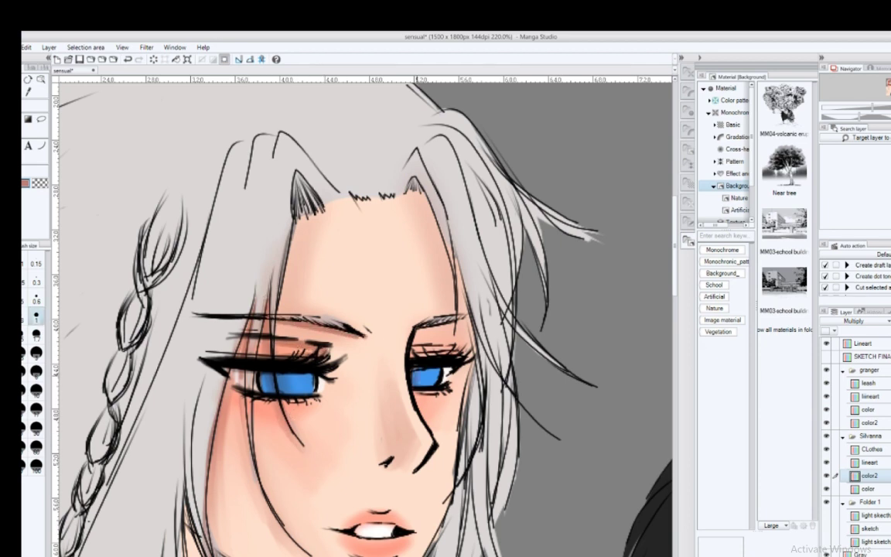
Undo the trial swirl on the woman's iris and paint both irises a more saturated blue
left_click_drag(287, 379, 297, 383)
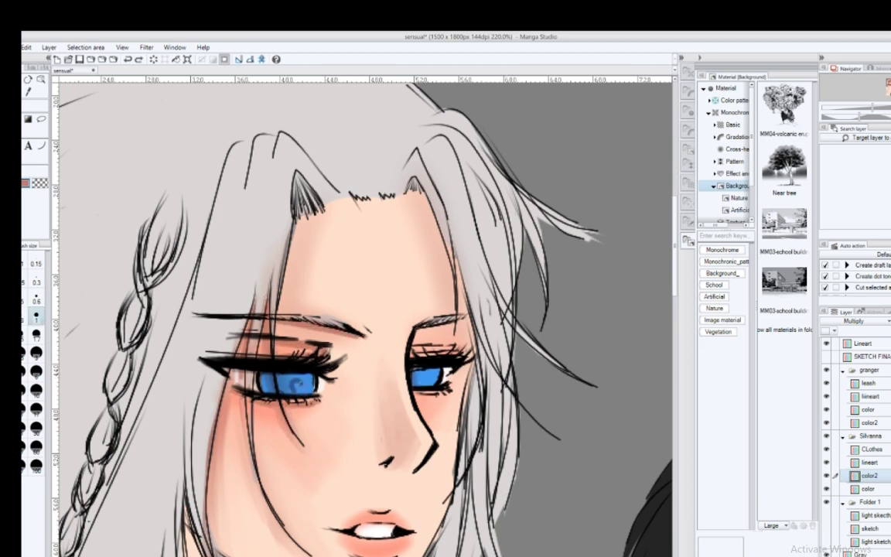
key("ctrl+z")
scroll(433, 359, "down", 3)
scroll(391, 324, "up", 4)
key("bracketleft")
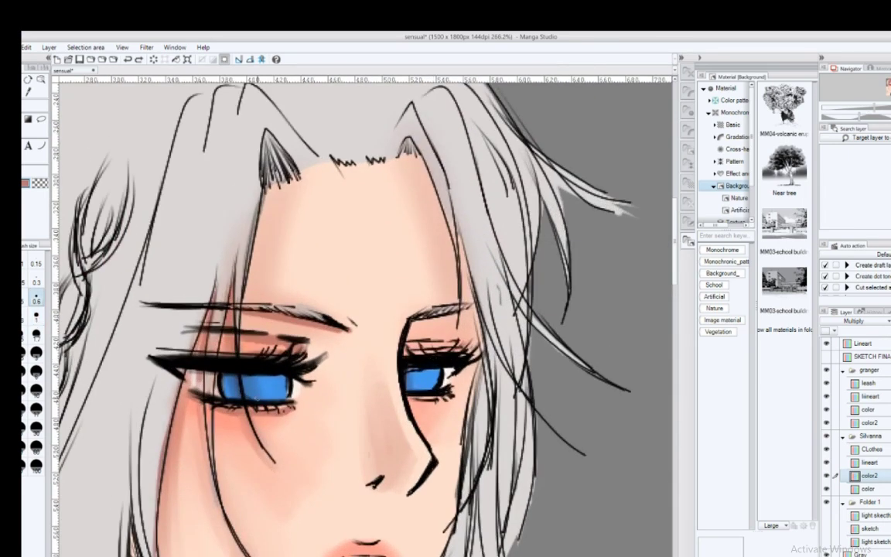
key("x")
key("bracketright")
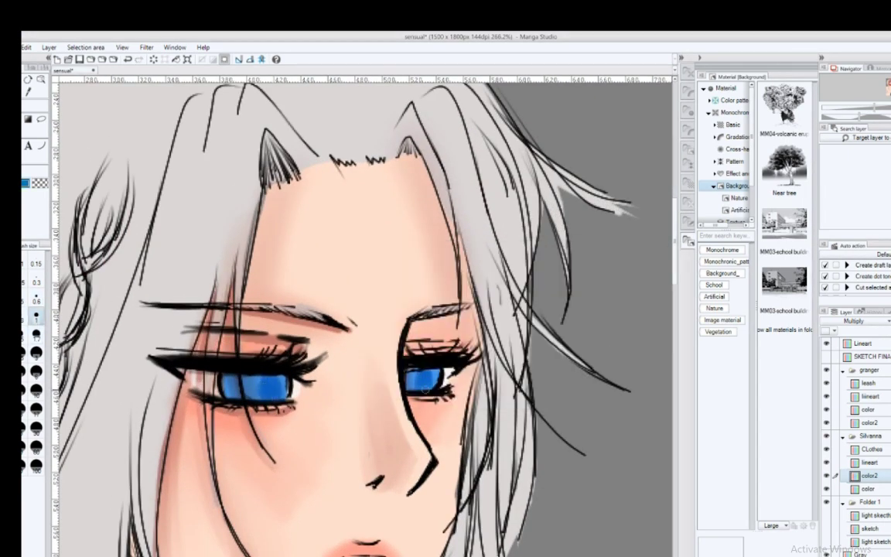
Shade the upper part and edges of both of the woman's irises with a deeper blue using fine brush sizes
scroll(386, 344, "down", 3)
scroll(371, 344, "up", 3)
key("bracketleft")
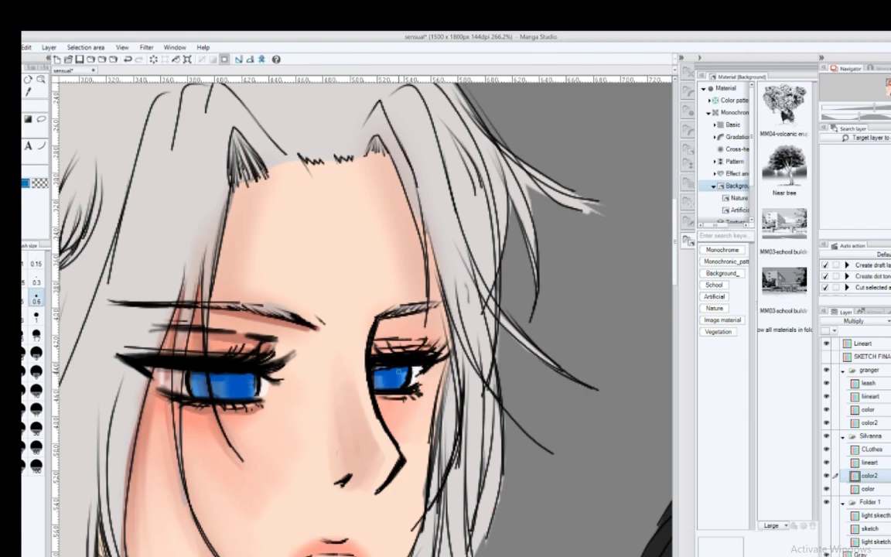
scroll(232, 348, "down", 3)
scroll(232, 348, "up", 3)
key("bracketright")
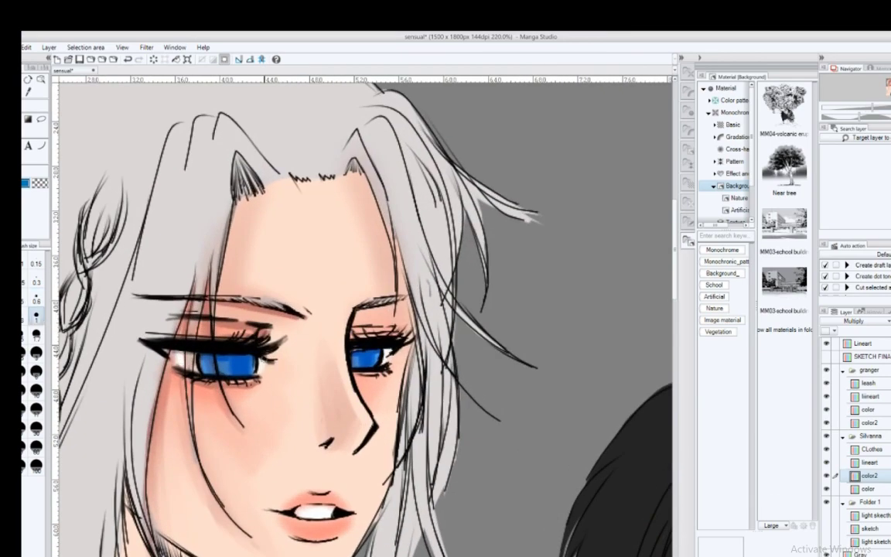
key("bracketleft")
Deepen the blue shading of the woman's eyes on the color3 layer set to Multiply
scroll(252, 350, "down", 3)
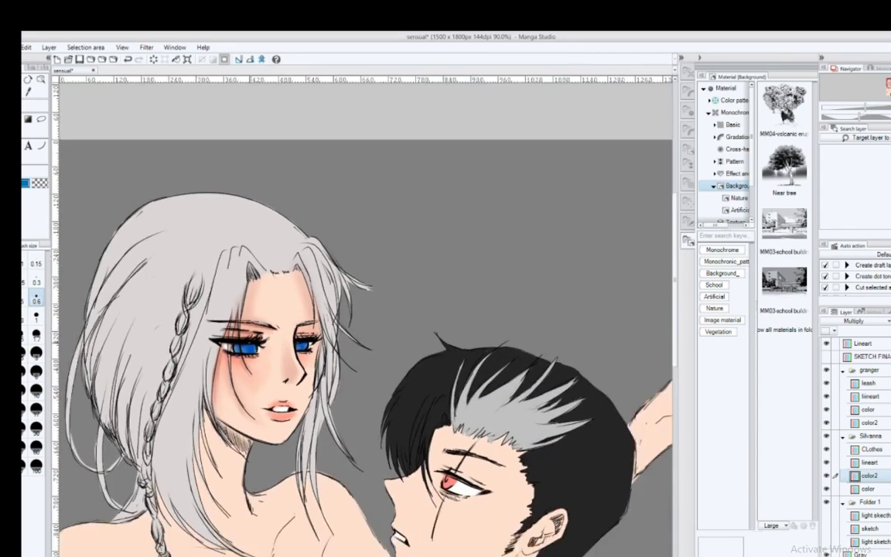
scroll(252, 349, "up", 2)
key("bracketright")
scroll(348, 309, "up", 2)
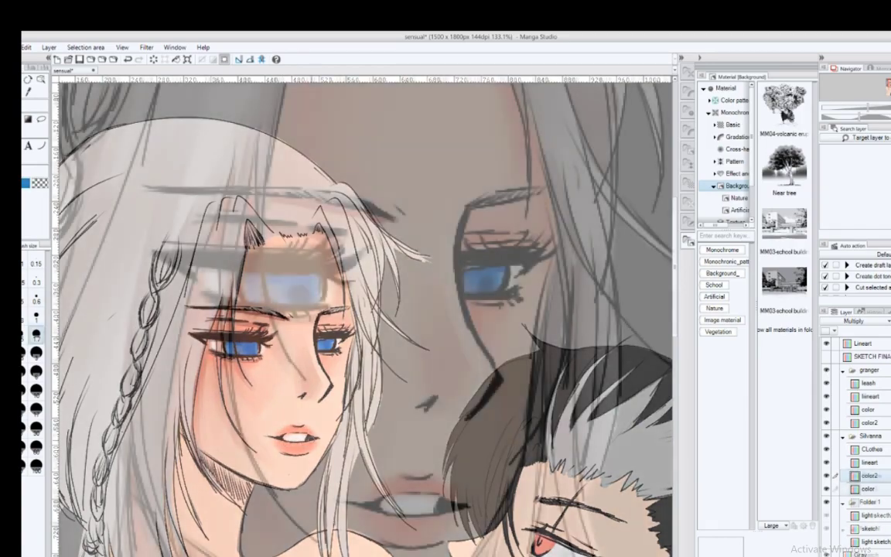
scroll(429, 247, "up", 1)
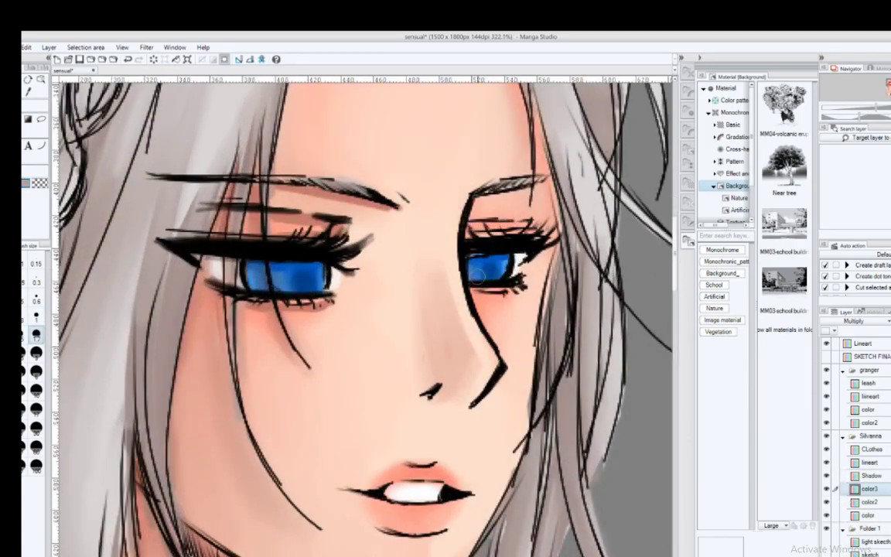
scroll(429, 248, "down", 4)
scroll(342, 239, "up", 3)
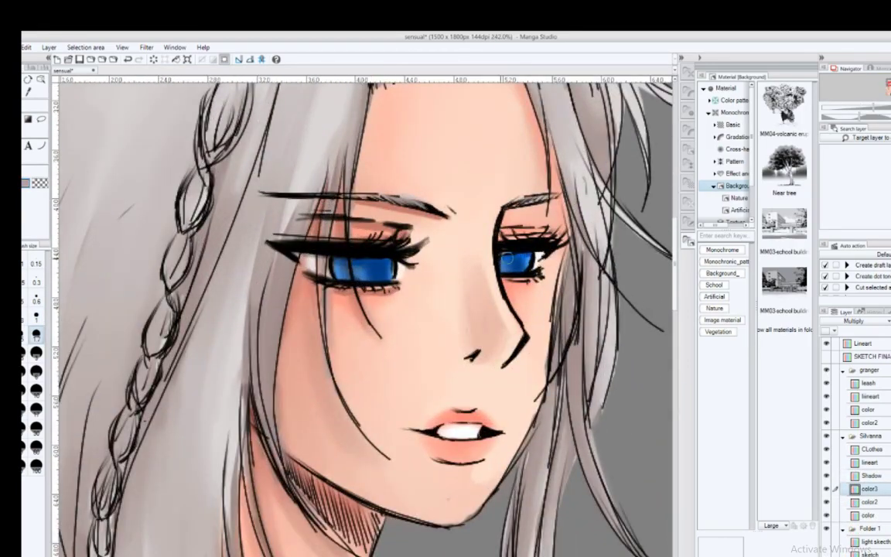
scroll(348, 309, "down", 4)
scroll(348, 310, "up", 3)
Add a layer named glow in Add (Glow) mode and paint bright blue highlights in both of the woman's irises
key("ctrl+shift+n")
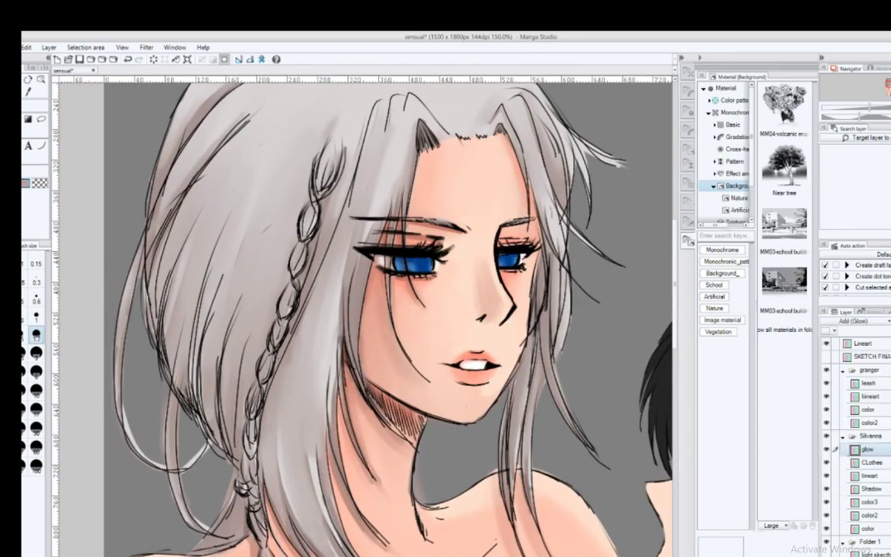
scroll(303, 224, "up", 4)
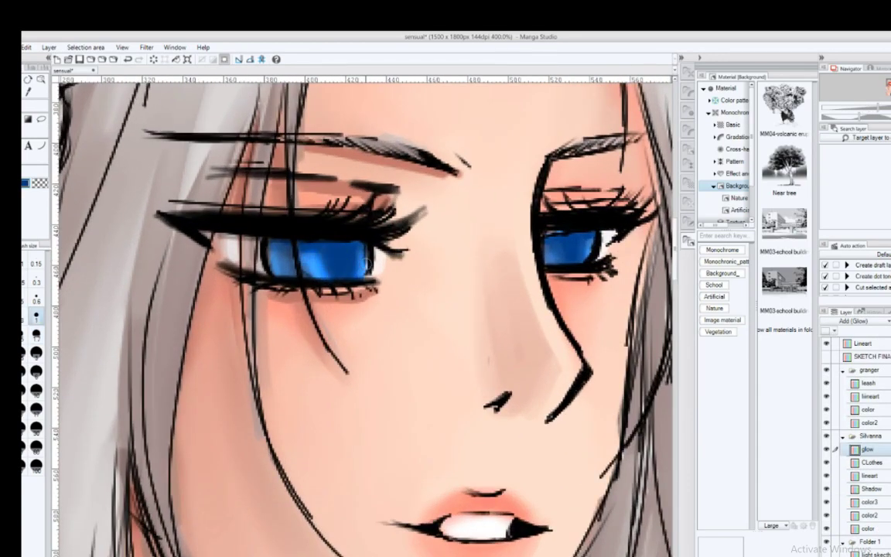
key("bracketleft")
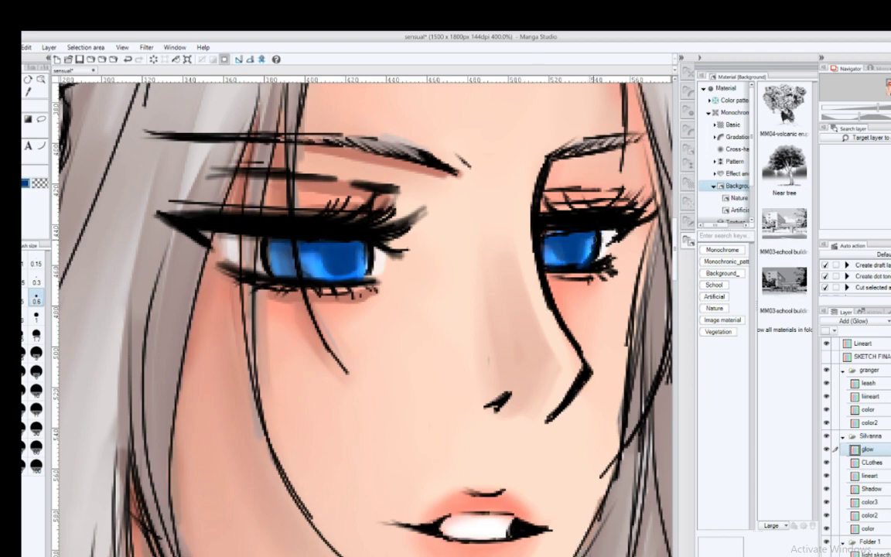
scroll(100, 291, "down", 5)
scroll(100, 291, "up", 6)
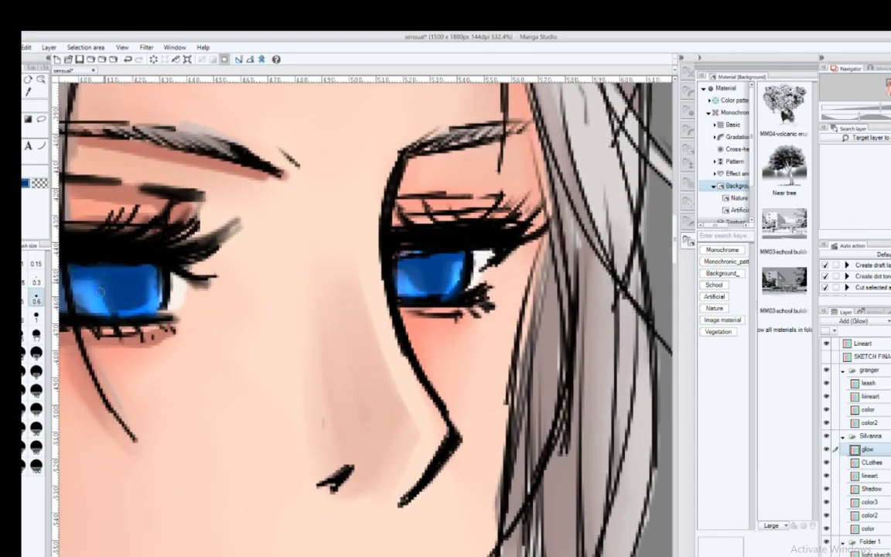
left_click_drag(147, 348, 364, 348)
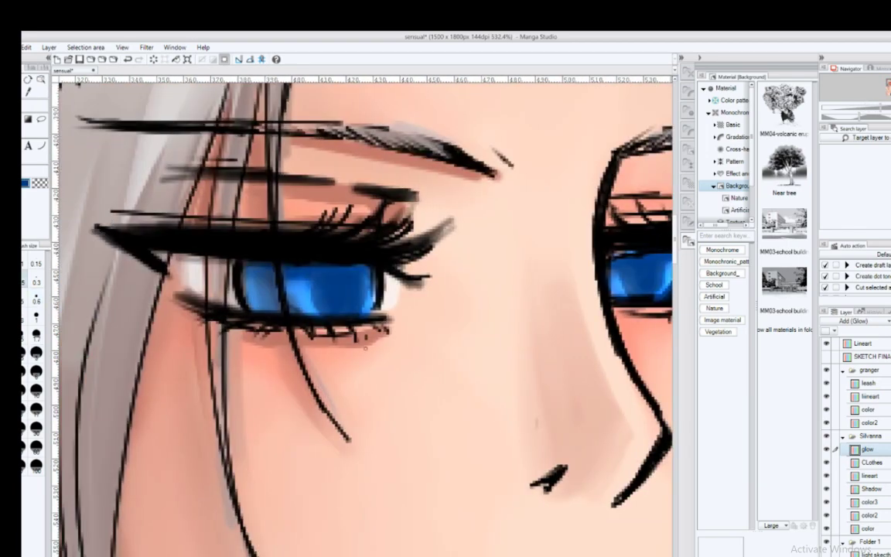
scroll(642, 276, "down", 5)
scroll(641, 276, "up", 5)
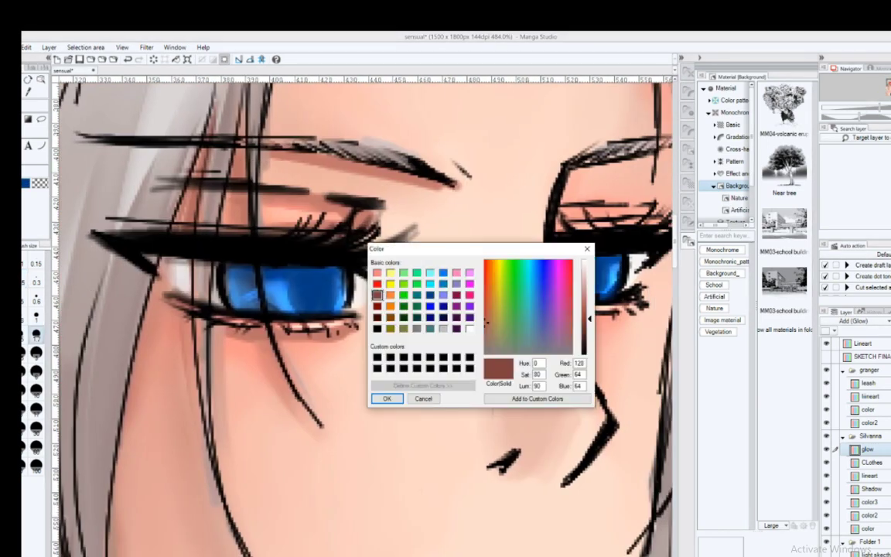
Paint bright glow highlights on both of the woman's upper eyelids, soften them and undo the unwanted strokes
key("Return")
left_click_drag(275, 207, 298, 199)
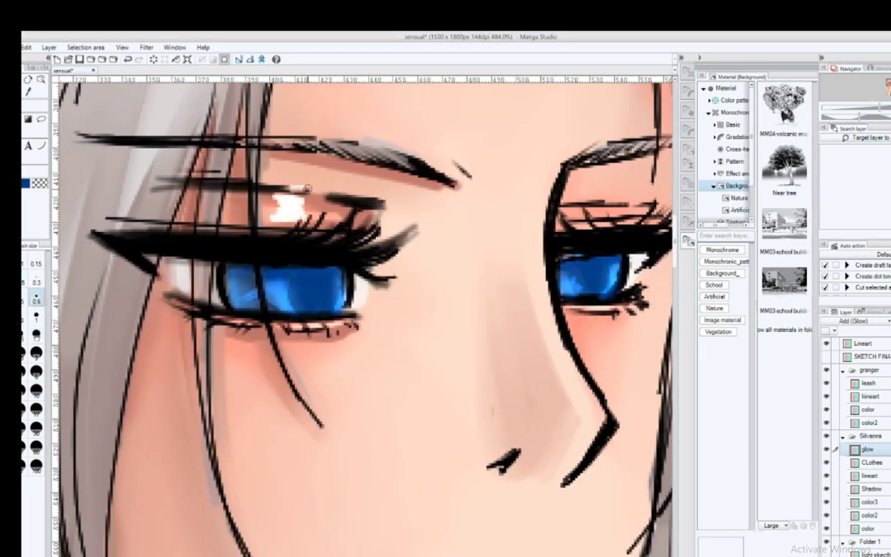
left_click(294, 178)
left_click_drag(591, 210, 615, 207)
key("ctrl+z")
key("ctrl+z")
key("ctrl+z")
key("ctrl+z")
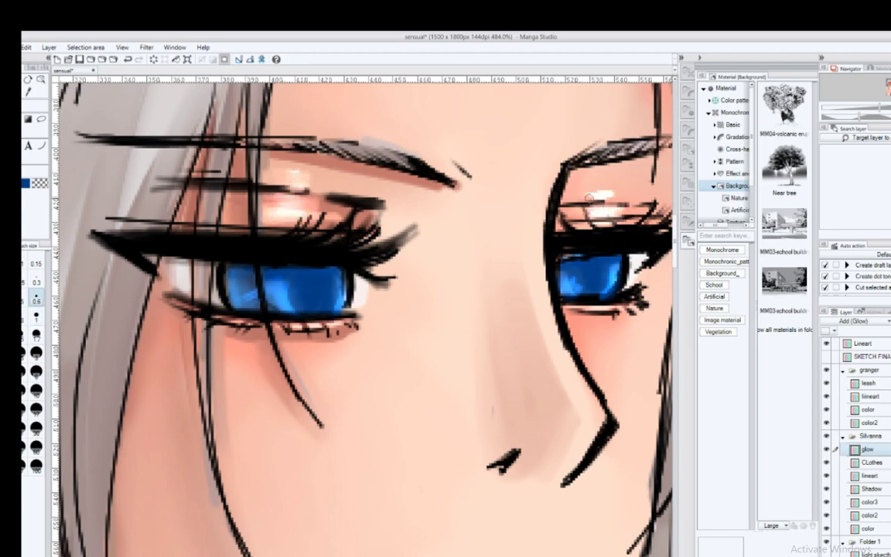
Paint small bright highlights on the woman's upper and lower lips on the glow layer with brush size 0.3
scroll(363, 310, "down", 3)
scroll(363, 309, "up", 3)
scroll(386, 198, "down", 3)
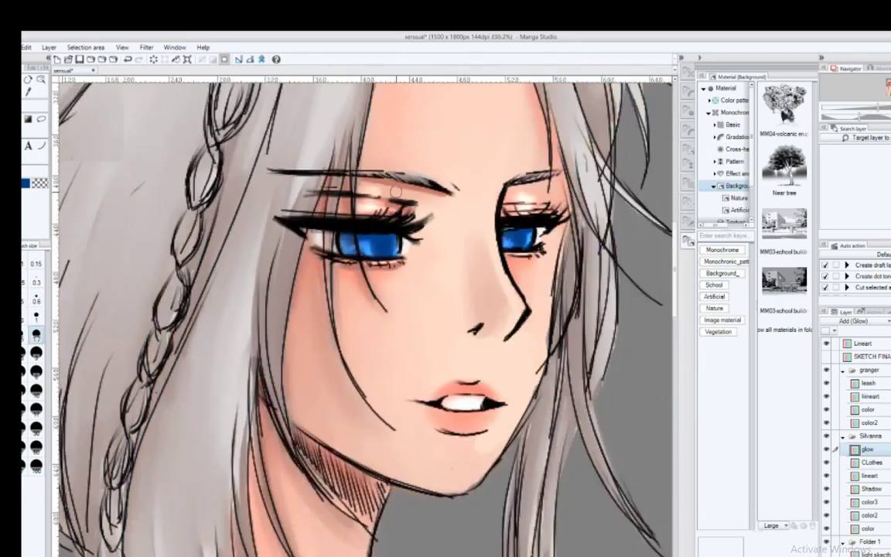
scroll(387, 199, "up", 2)
scroll(456, 251, "down", 1)
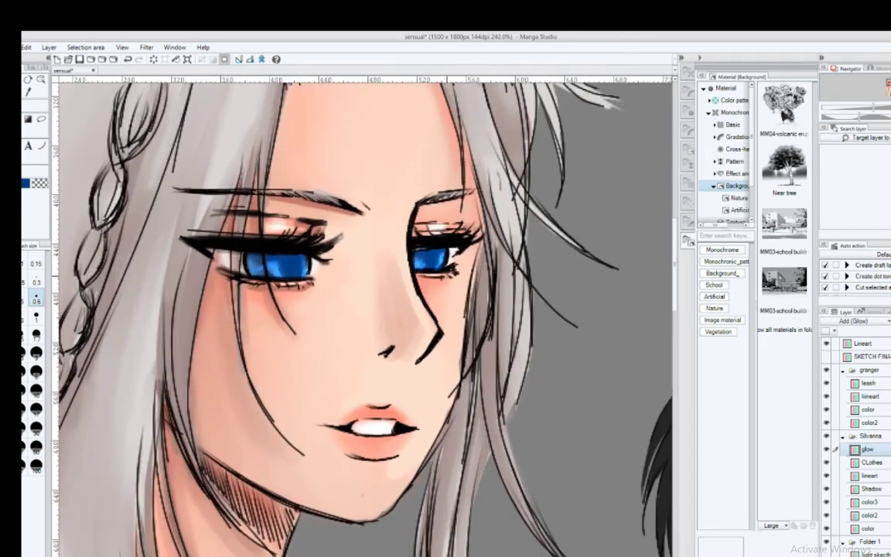
key("bracketleft")
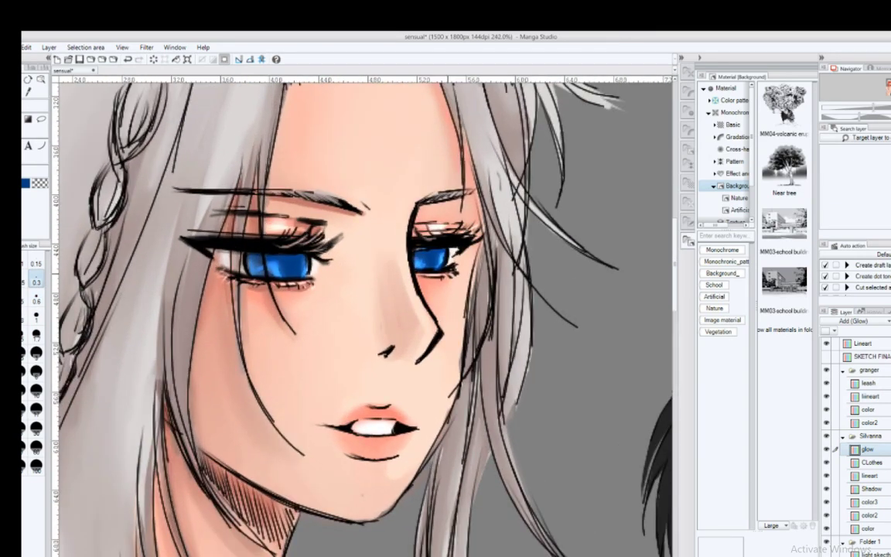
scroll(471, 298, "down", 3)
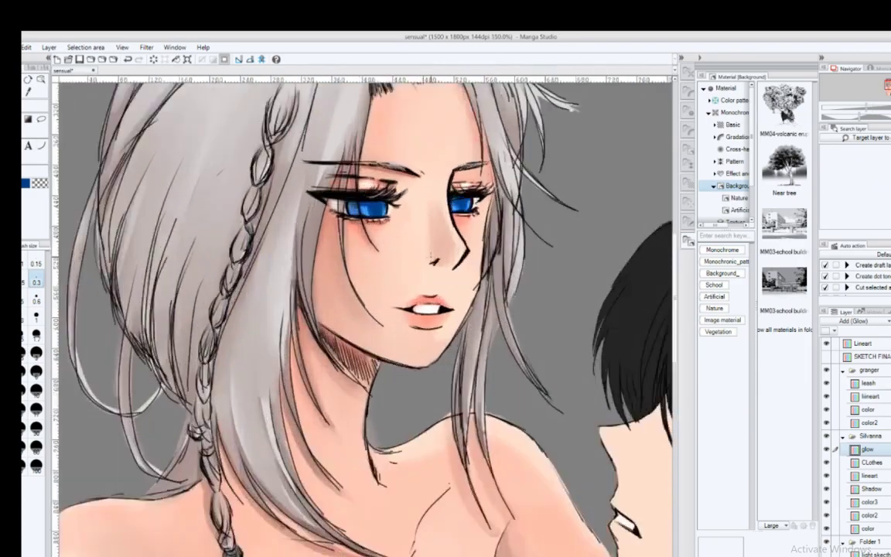
scroll(471, 298, "up", 6)
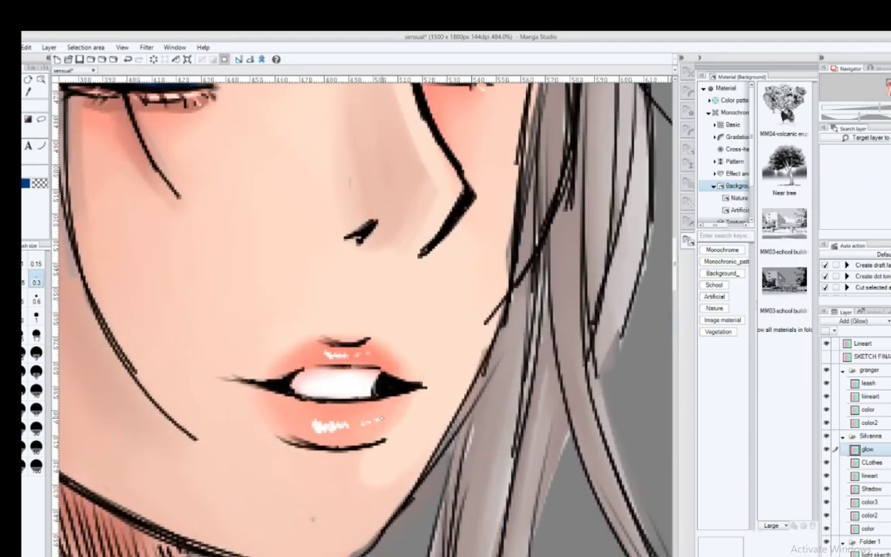
Lasso the highlight on the woman's lower lip and adjust it with a free transform
scroll(356, 437, "down", 3)
scroll(357, 437, "up", 1)
left_click_drag(320, 421, 319, 445)
key("ctrl+t")
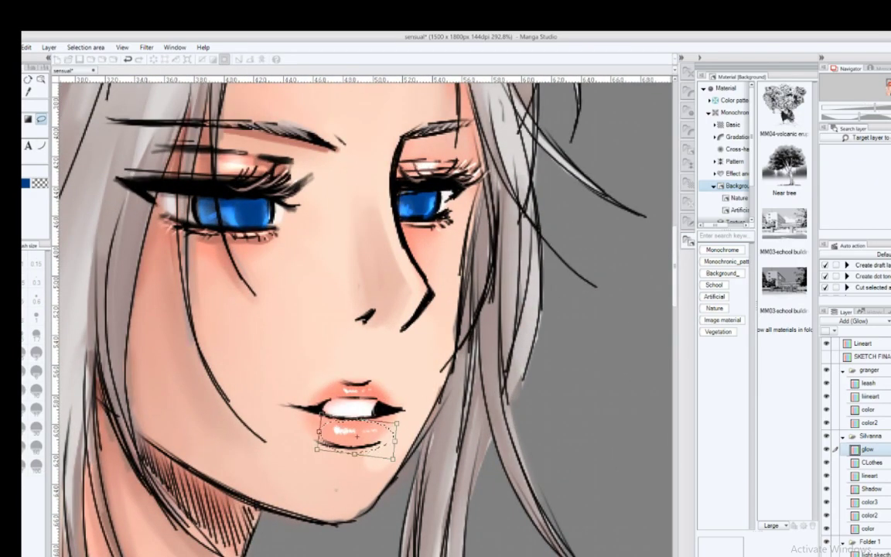
key("Return")
scroll(356, 437, "down", 2)
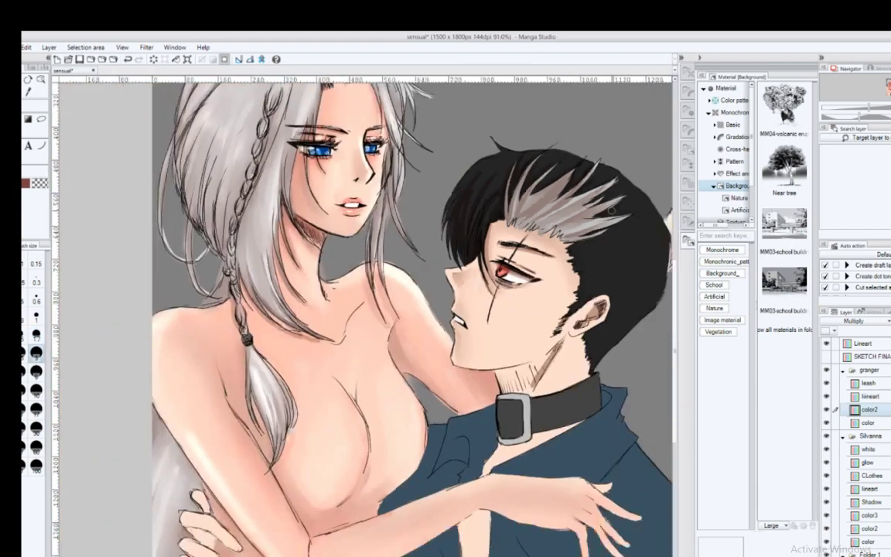
Shade the man's neck under the jaw and below the ear on the color2 layer set to Multiply
key("ctrl+plus")
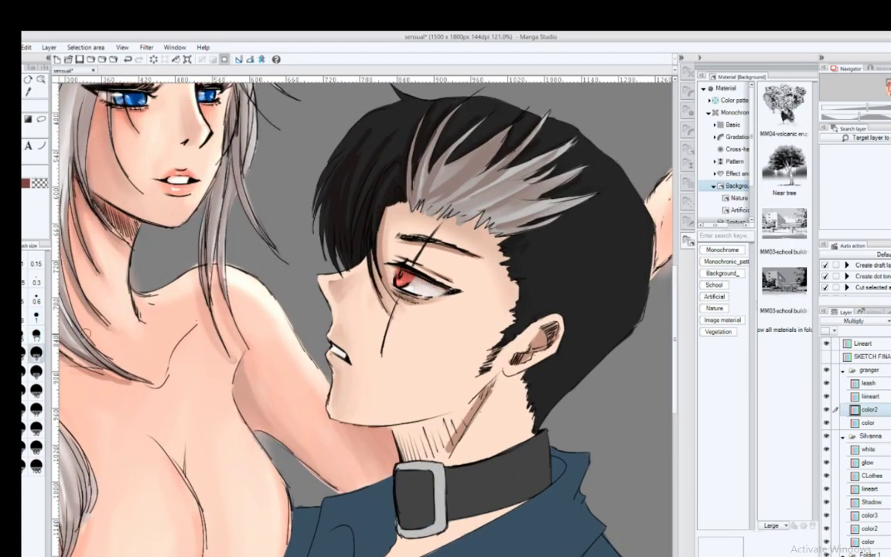
mouse_move(440, 344)
left_mouse_down()
mouse_move(379, 390)
mouse_move(430, 427)
mouse_move(396, 411)
left_mouse_up()
key("bracketleft")
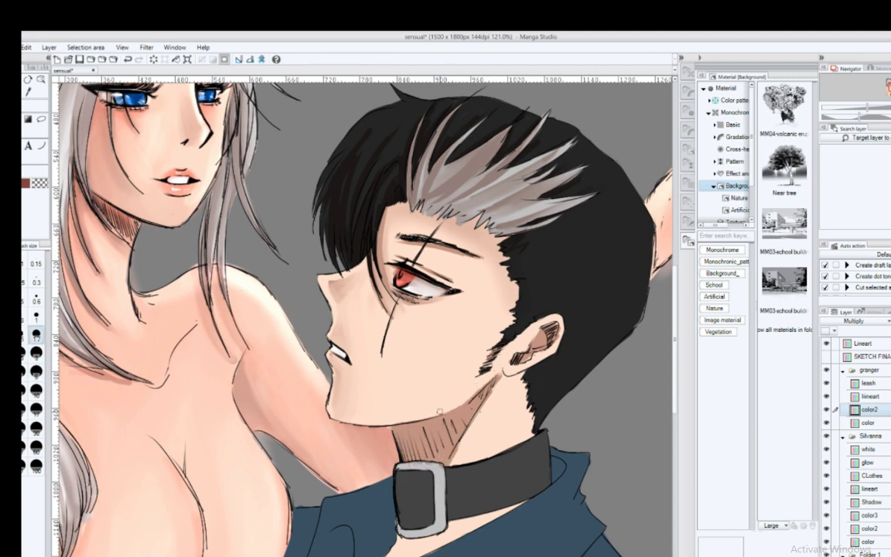
left_click_drag(445, 346, 481, 393)
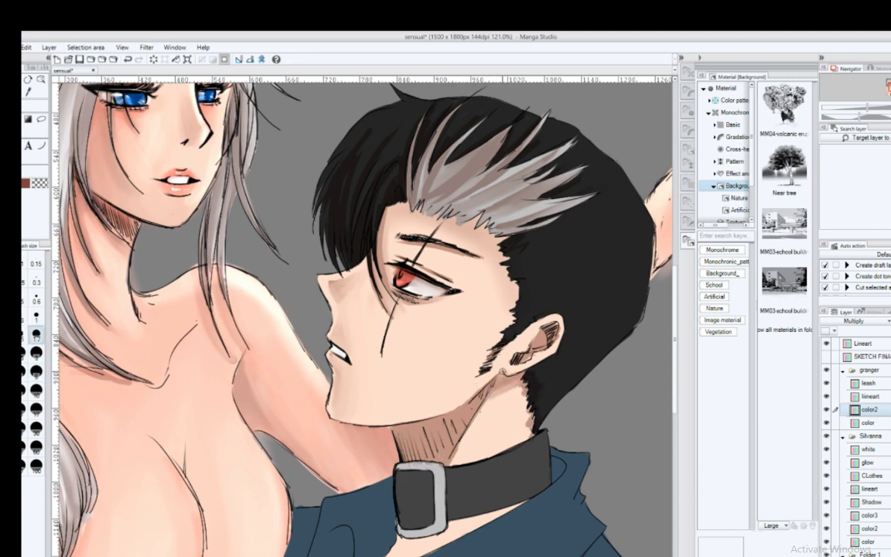
mouse_move(449, 345)
left_mouse_down()
mouse_move(410, 414)
mouse_move(476, 391)
left_mouse_up()
scroll(539, 418, "down", 3)
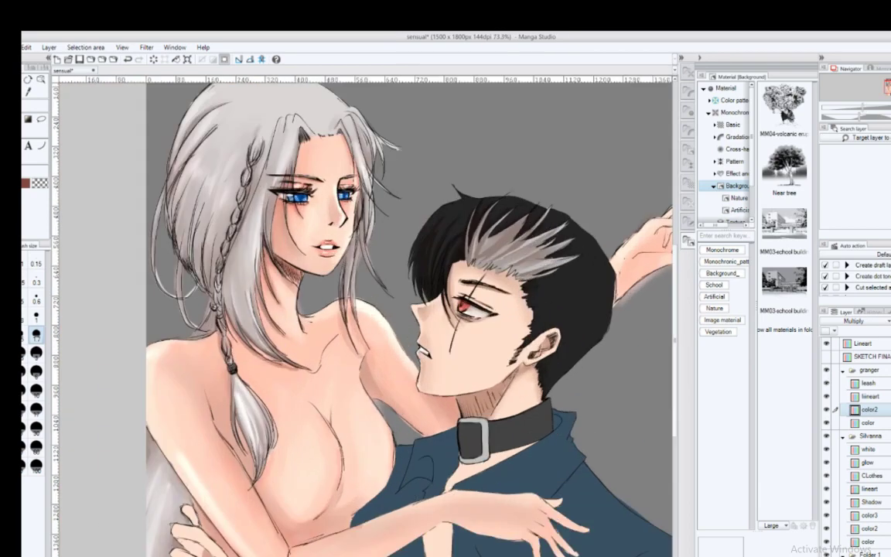
Mirror the canvas to check the man's head and hair, enlarge the brush and restore the original orientation
key("h")
scroll(197, 382, "up", 3)
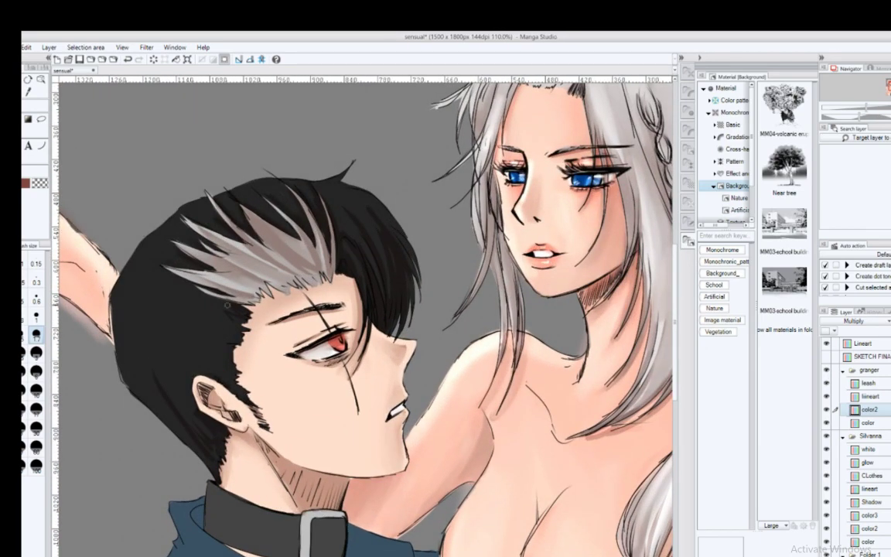
key("bracketright")
key("bracketright")
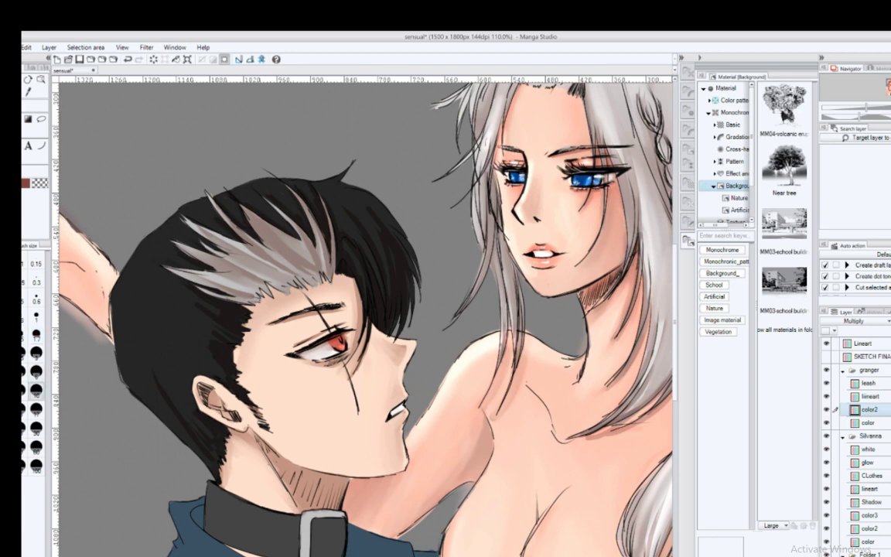
key("h")
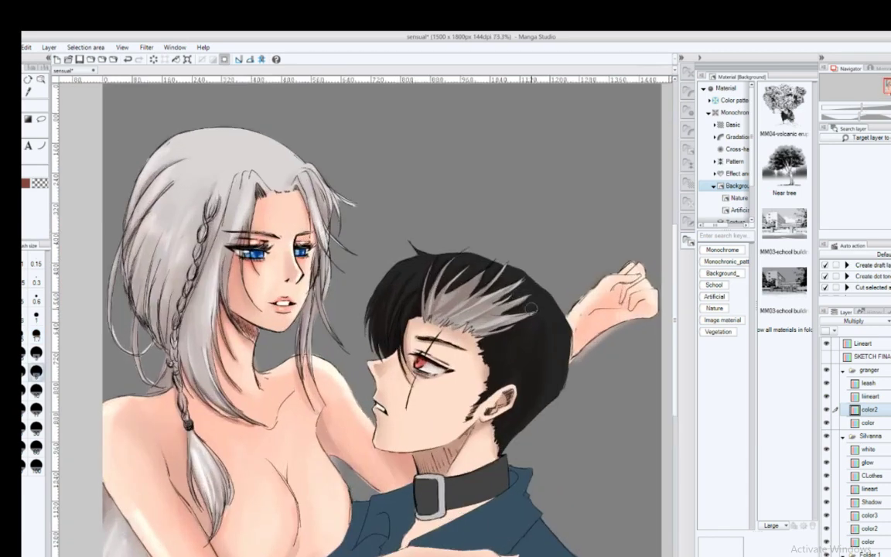
scroll(332, 286, "right", 3)
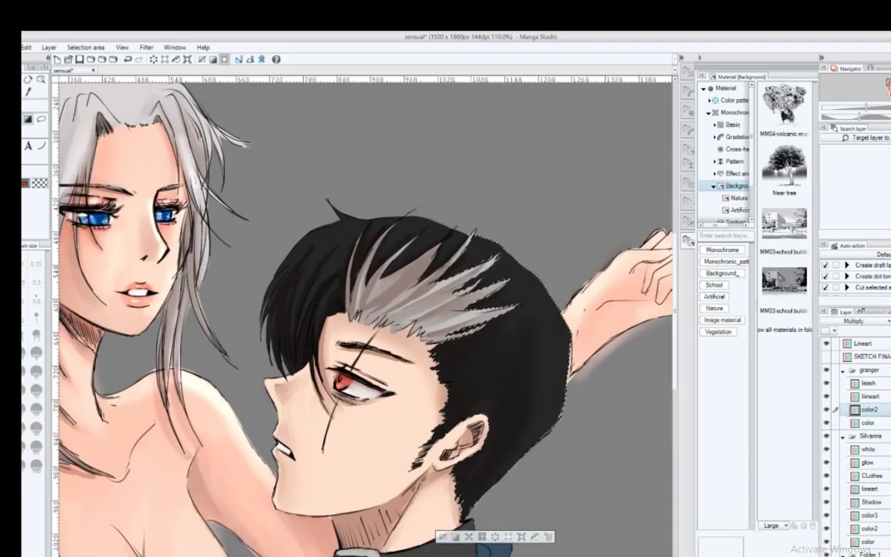
Darken the selected black hair at the side and back of the man's head with gradients on the color2 layer
left_click_drag(433, 232, 534, 341)
left_click_drag(480, 310, 433, 433)
left_click_drag(433, 232, 487, 387)
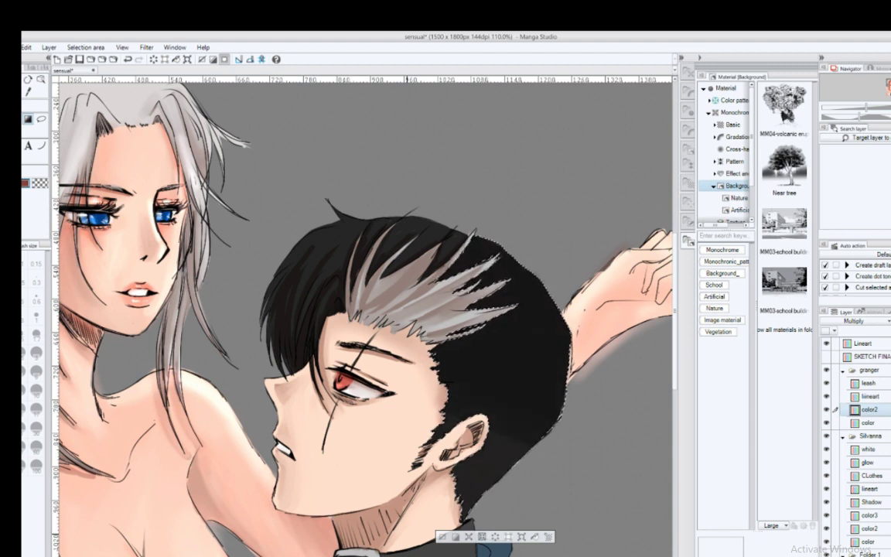
left_click_drag(464, 232, 448, 456)
scroll(333, 286, "right", 1)
left_click_drag(421, 232, 503, 363)
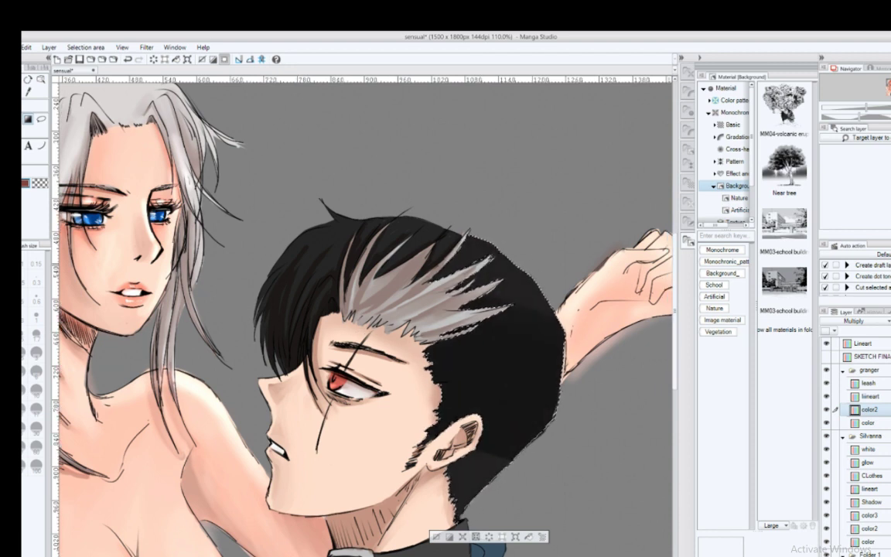
left_click_drag(480, 309, 433, 456)
key("g")
left_click_drag(456, 325, 433, 464)
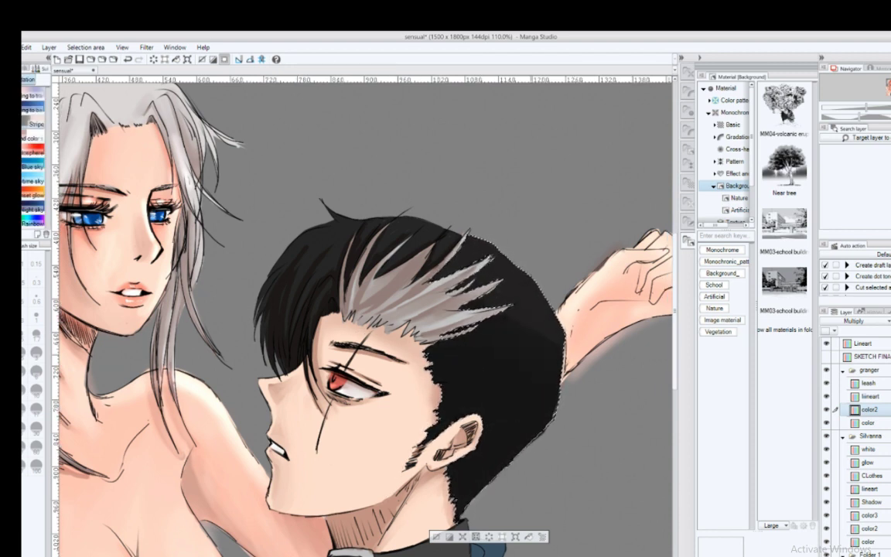
scroll(364, 309, "down", 1)
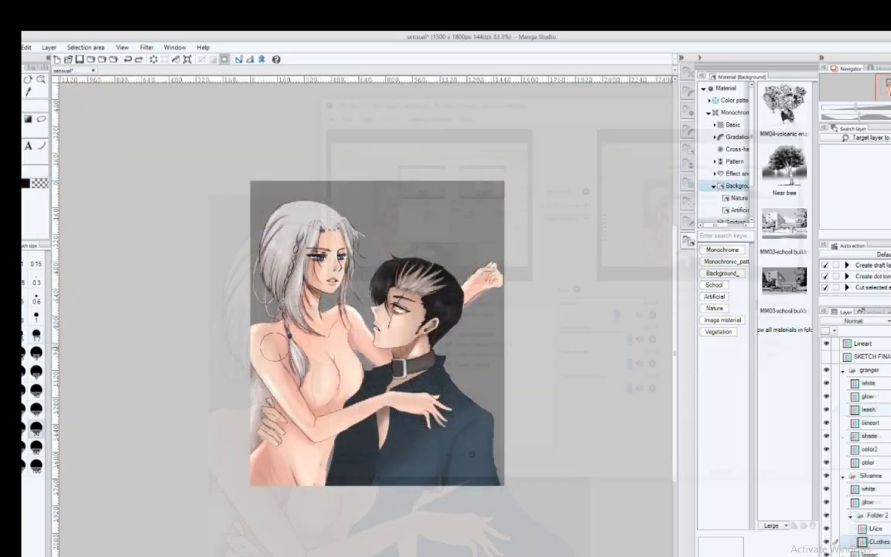
Switch to Photoshop and open sensual.psd from the mlbb folder
key("alt+f")
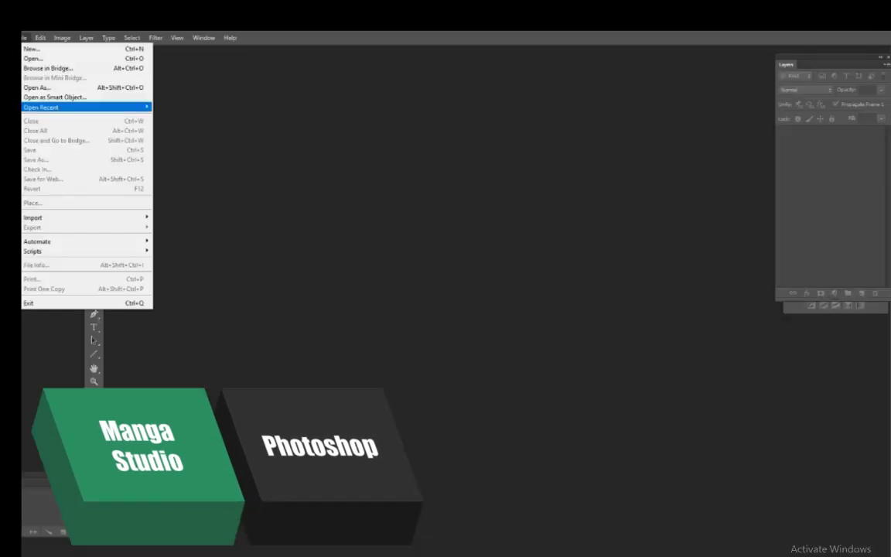
key("ctrl+o")
key("F4")
scroll(461, 271, "down", 2)
left_click(416, 236)
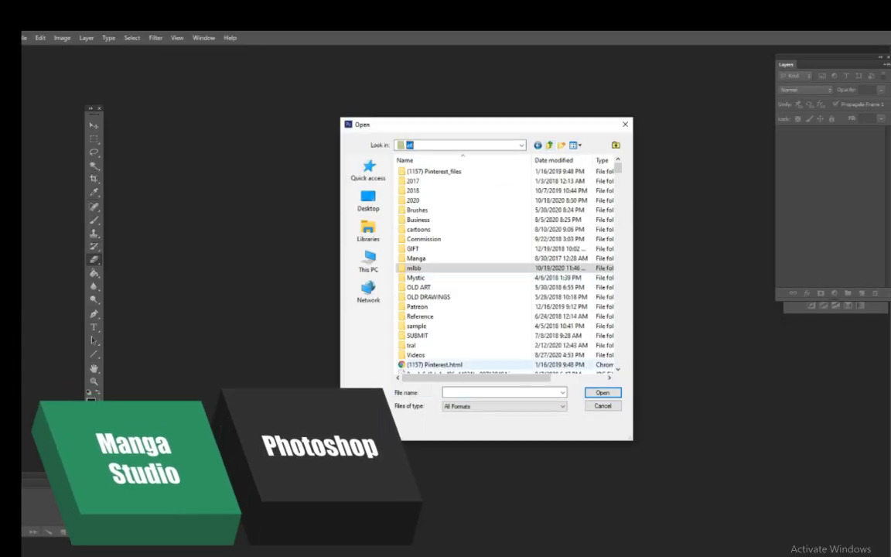
double_click(437, 264)
double_click(567, 234)
scroll(495, 271, "down", 5)
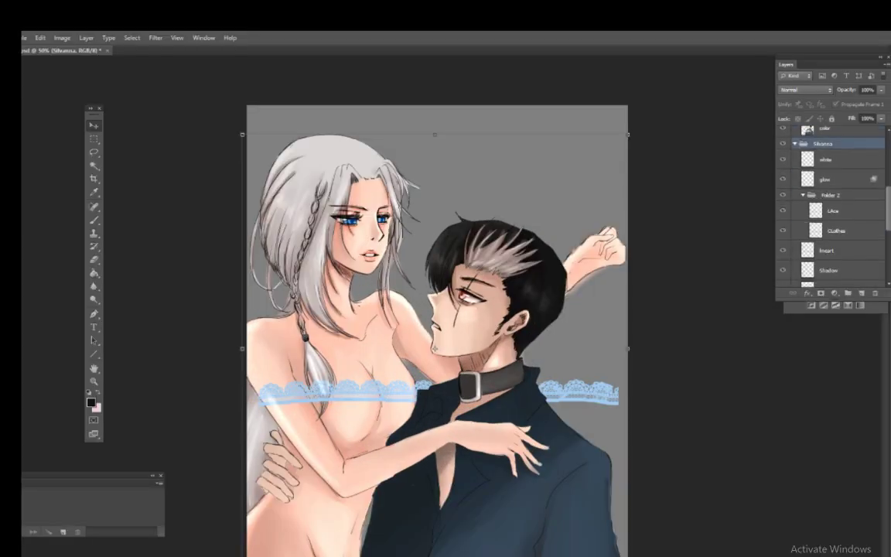
Transform the blue lace on the CLothes layer, shrinking and tilting it across the woman's chest with the scallops hanging downward
left_click(835, 231)
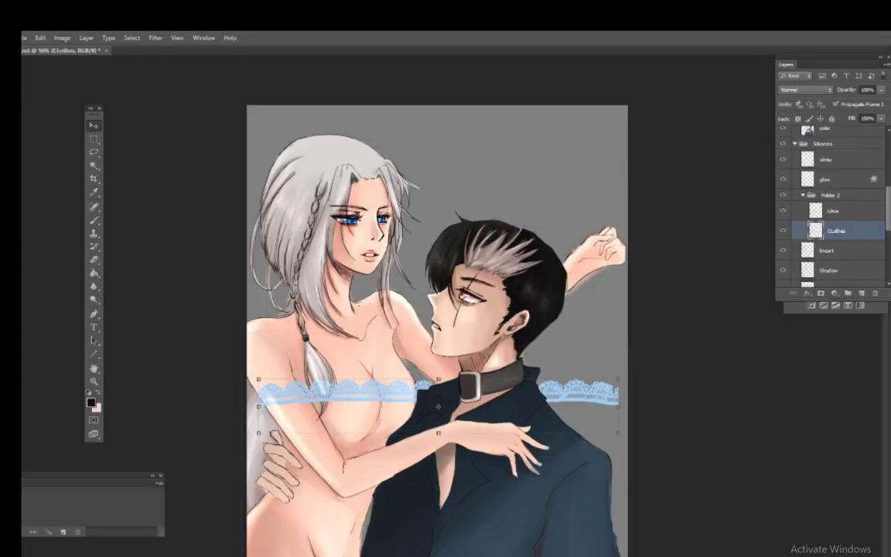
left_click_drag(619, 378, 486, 308)
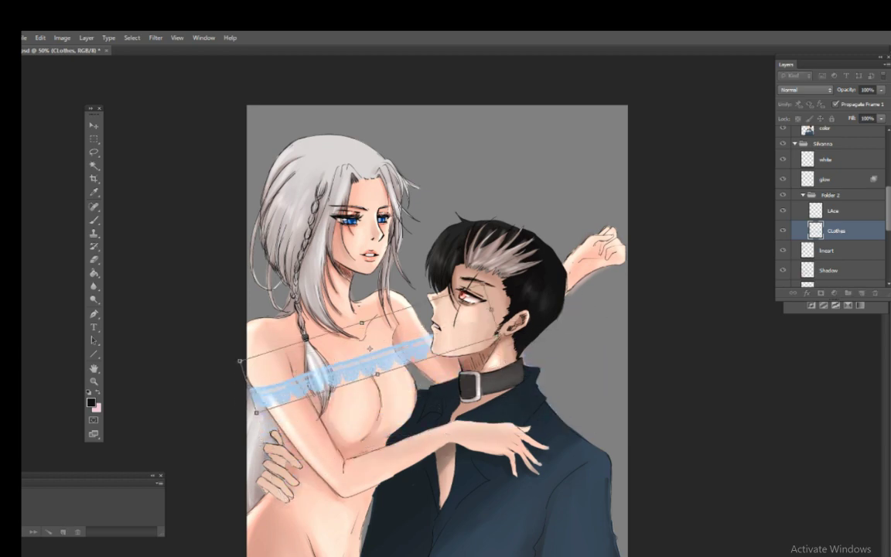
key("m")
key("Return")
Warp the lace strip into a curve that follows the woman's bust from her upper arm to the man's chin
key("ctrl+plus")
key("ctrl+plus")
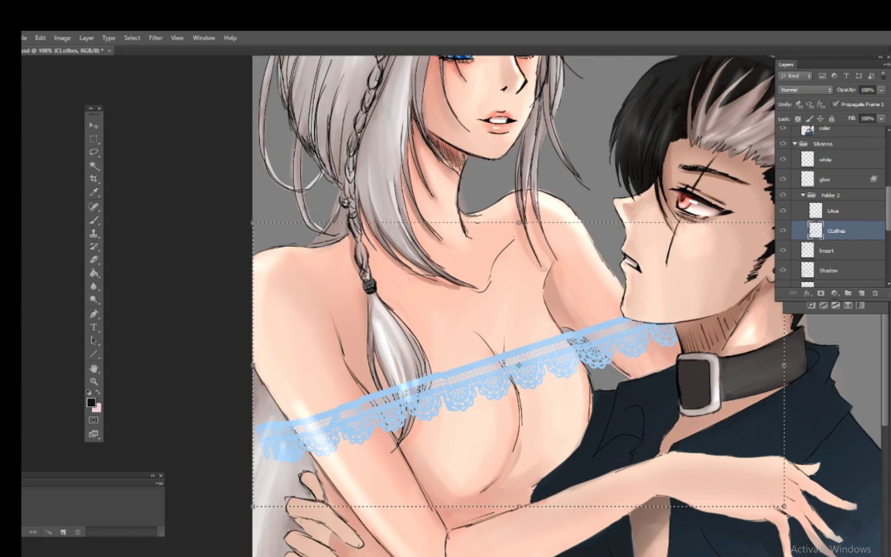
key("ctrl+t")
left_click_drag(253, 412, 279, 352)
left_click_drag(301, 464, 328, 493)
left_click_drag(279, 352, 229, 323)
scroll(511, 309, "right", 3)
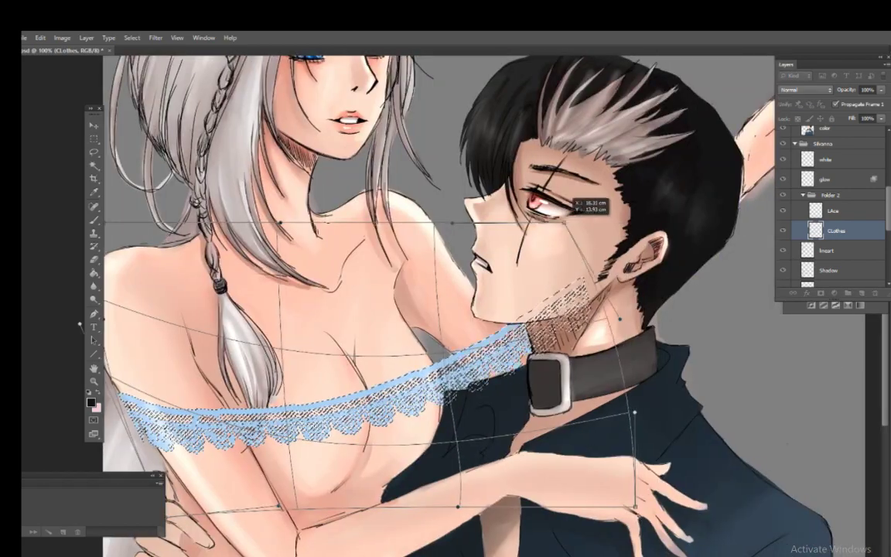
left_click_drag(580, 186, 426, 228)
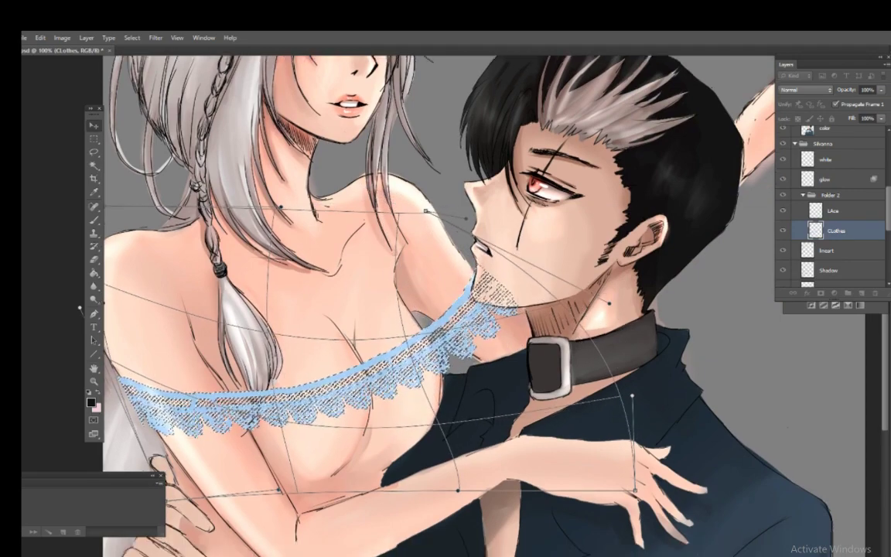
key("Return")
Select the lace end over the woman's near arm with a rectangular marquee and warp it to fit the arm's edge
key("w")
right_click(464, 277)
key("Escape")
key("m")
mouse_move(109, 368)
left_mouse_down()
mouse_move(268, 433)
mouse_move(333, 489)
left_mouse_up()
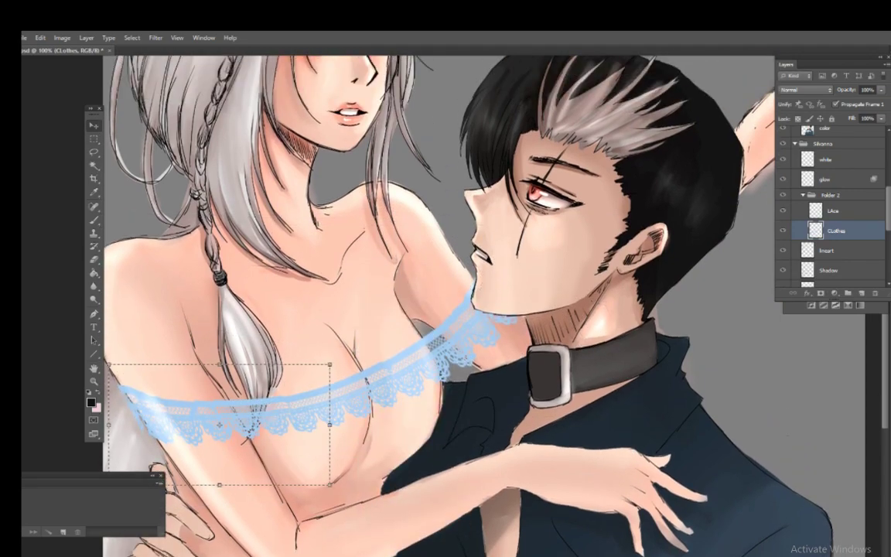
key("ctrl+t")
scroll(333, 488, "up", 1)
scroll(333, 489, "left", 5)
left_click_drag(348, 437, 351, 430)
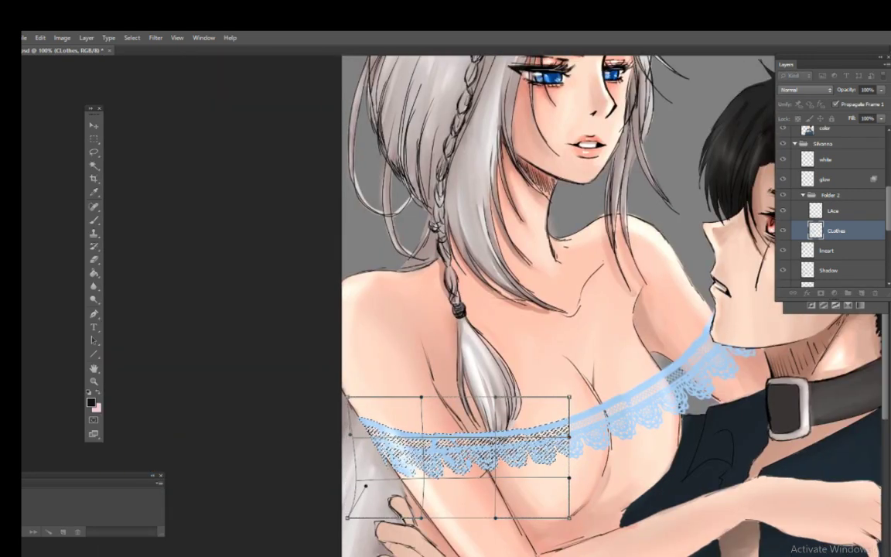
key("Return")
Select the lace end beside the man's chin, transform it to fit the woman's far arm and grow the selection
key("l")
left_click_drag(655, 266, 831, 436)
key("ctrl+t")
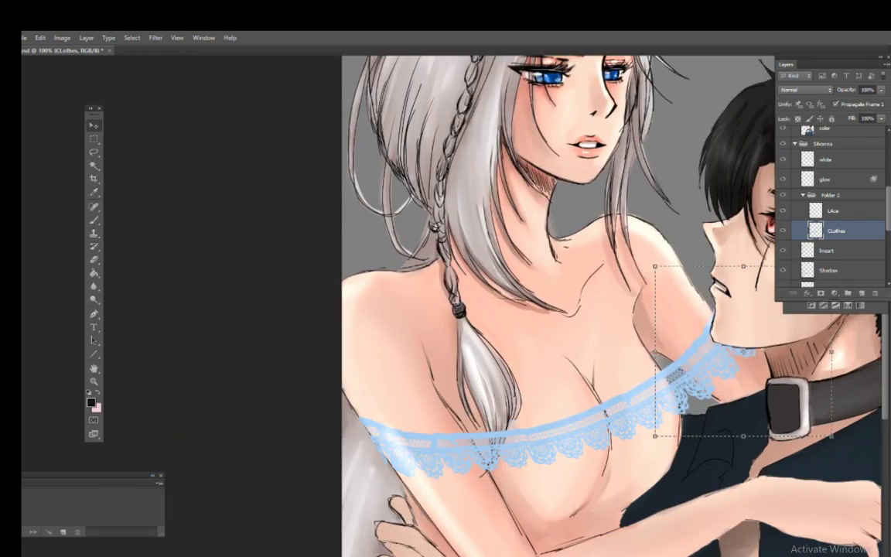
left_click_drag(719, 340, 696, 363)
key("Return")
right_click(704, 352)
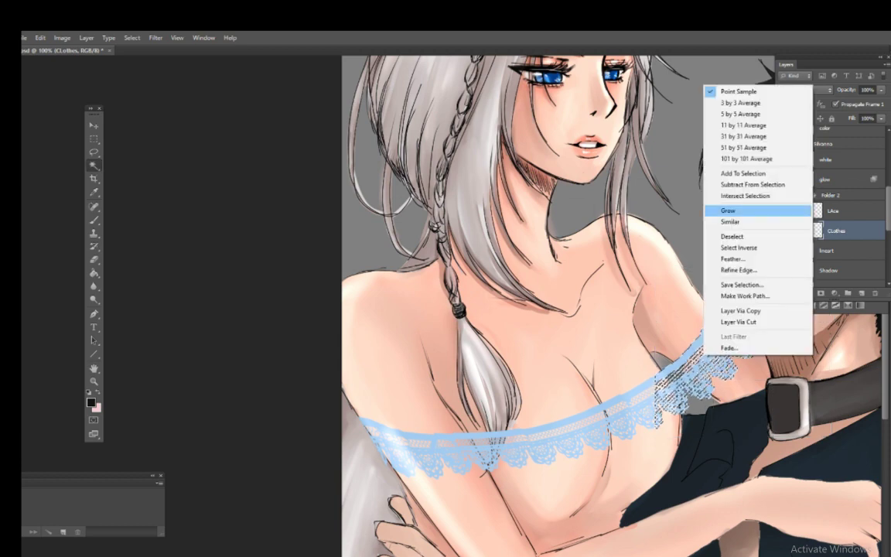
left_click(735, 209)
key("z")
key("ctrl+minus")
key("ctrl+minus")
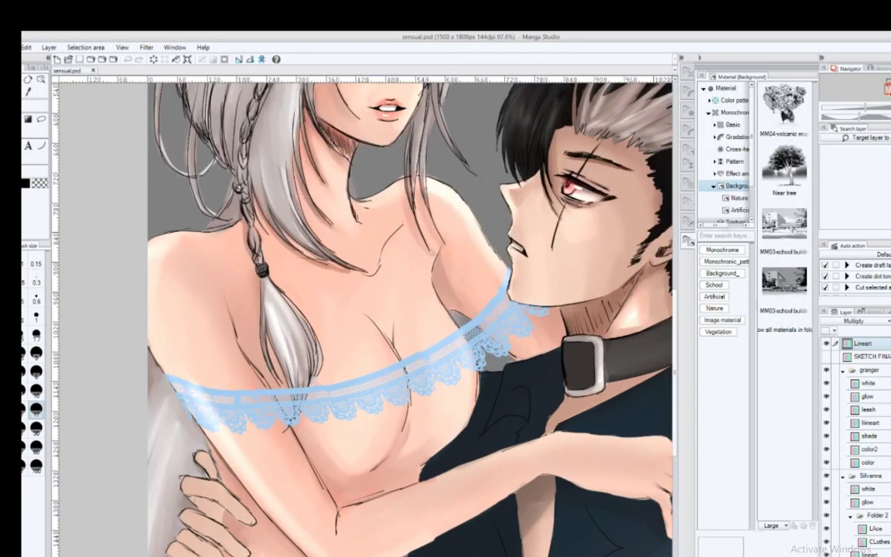
Paint blue dress colour on the clothes layer in the gap between the woman's near arm and the man's hand
left_click(877, 541)
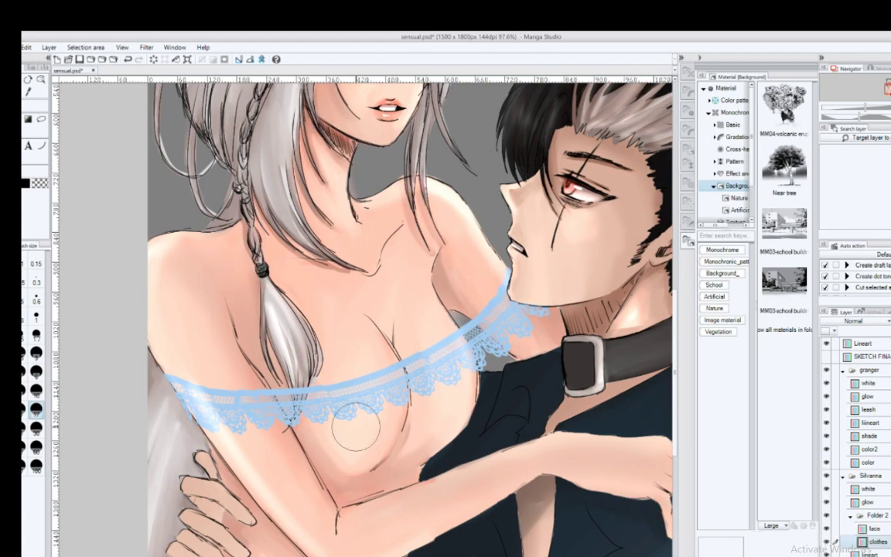
scroll(356, 427, "down", 2)
scroll(371, 449, "down", 1)
scroll(395, 478, "up", 3)
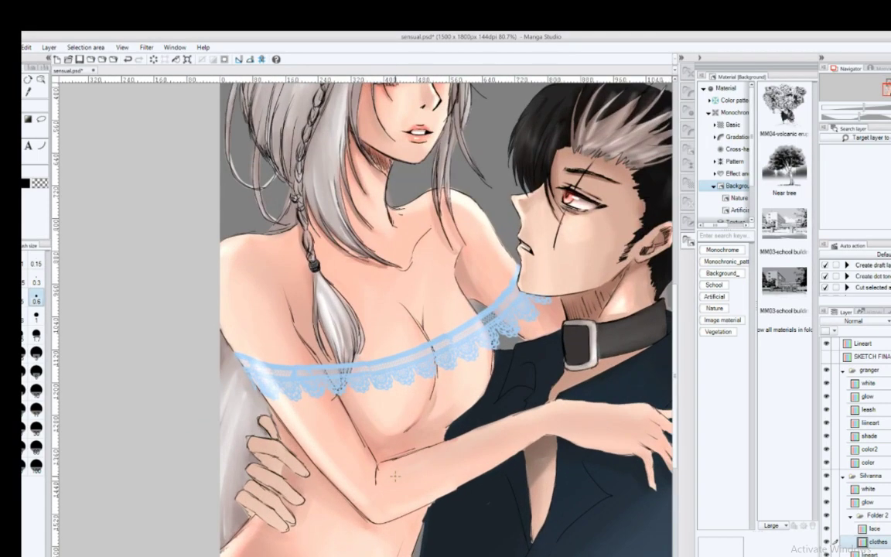
key("]")
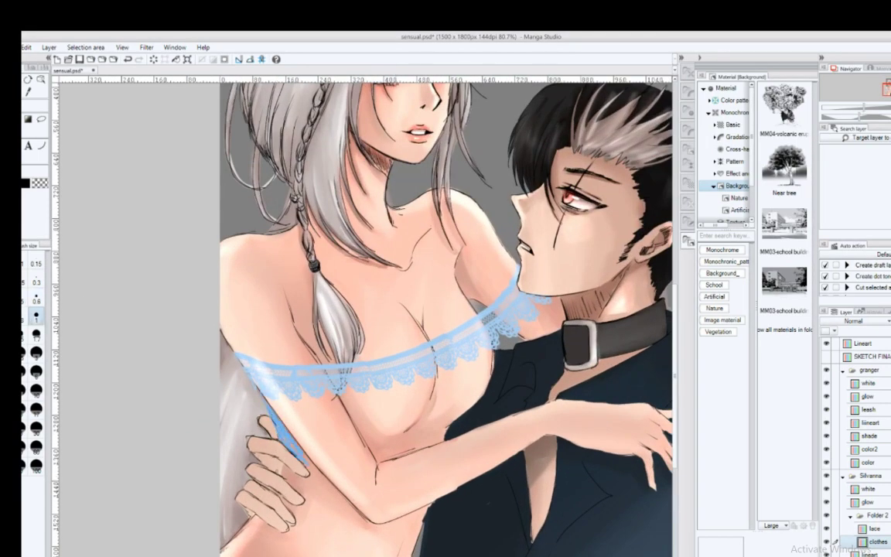
key("]")
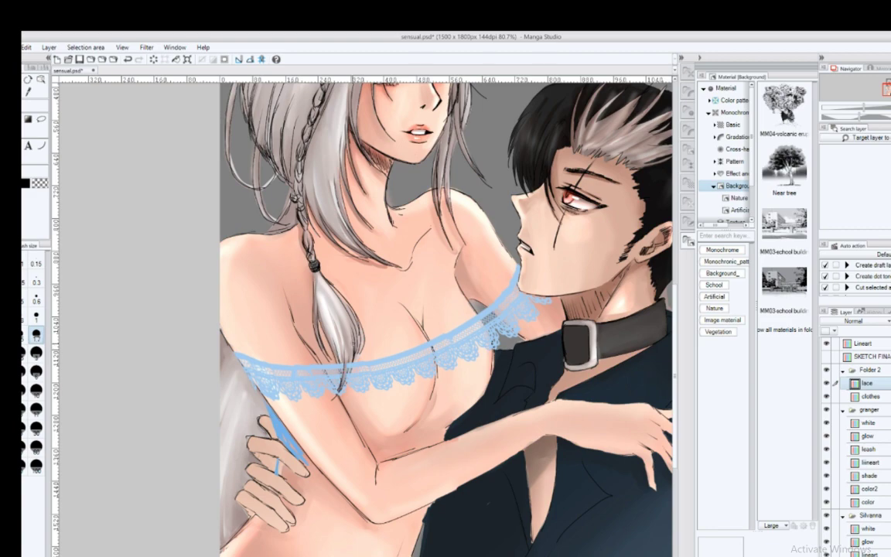
Erase the blue lace covering the loose tip of the woman's braid on the lace layer
scroll(341, 387, "up", 3)
left_click_drag(367, 324, 340, 390)
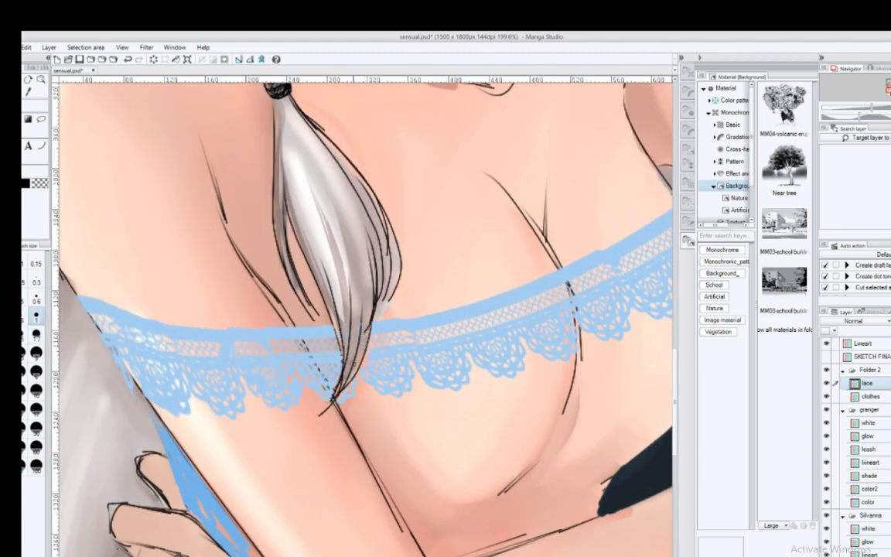
scroll(414, 288, "down", 4)
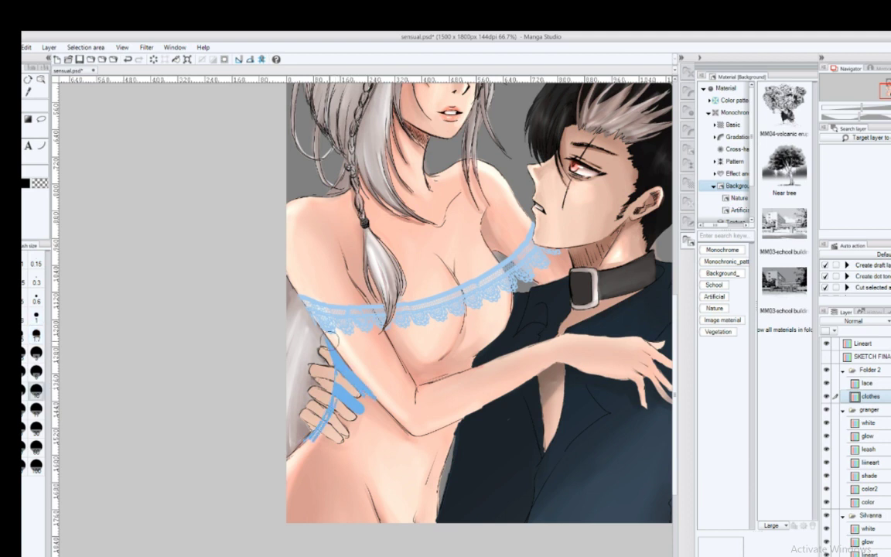
Remove the blue brush strokes from the clothes layer and fill a lasso outline of the woman's torso with solid blue
key("ctrl+z")
key("m")
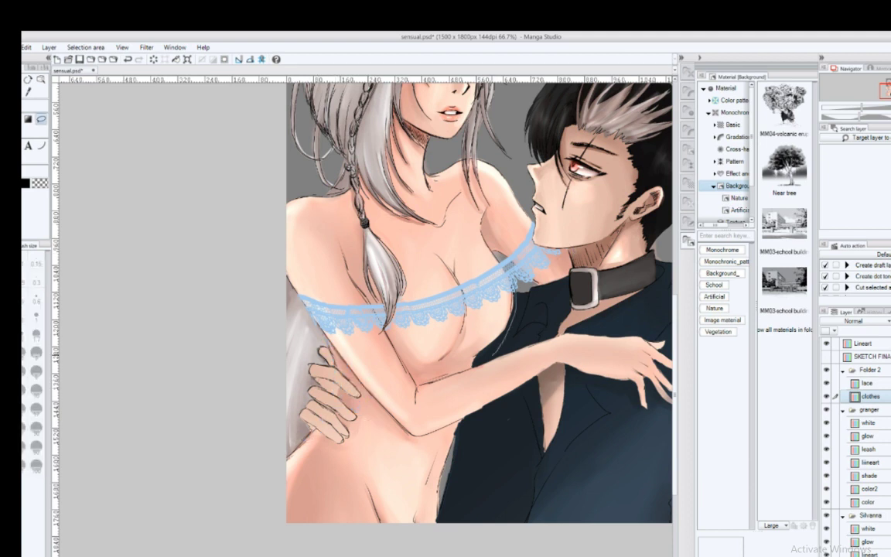
key("Delete")
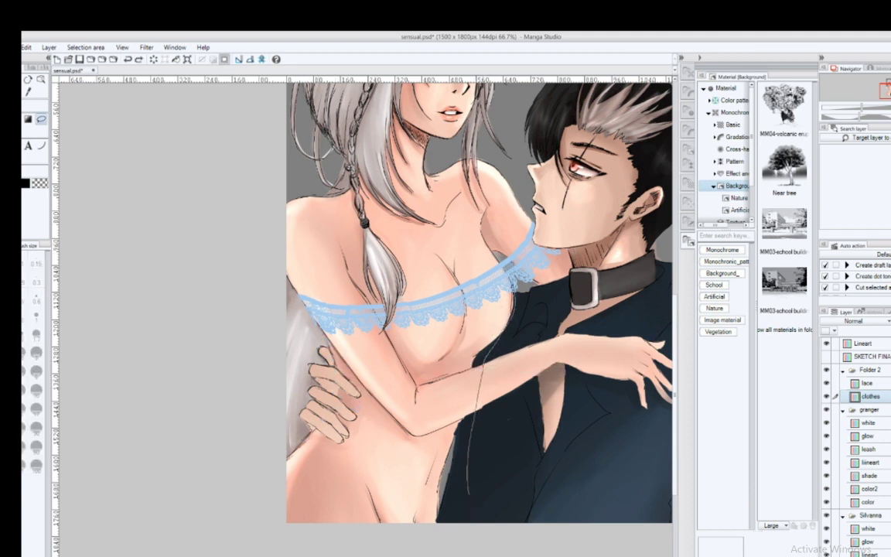
left_click_drag(481, 527, 266, 464)
key("alt+BackSpace")
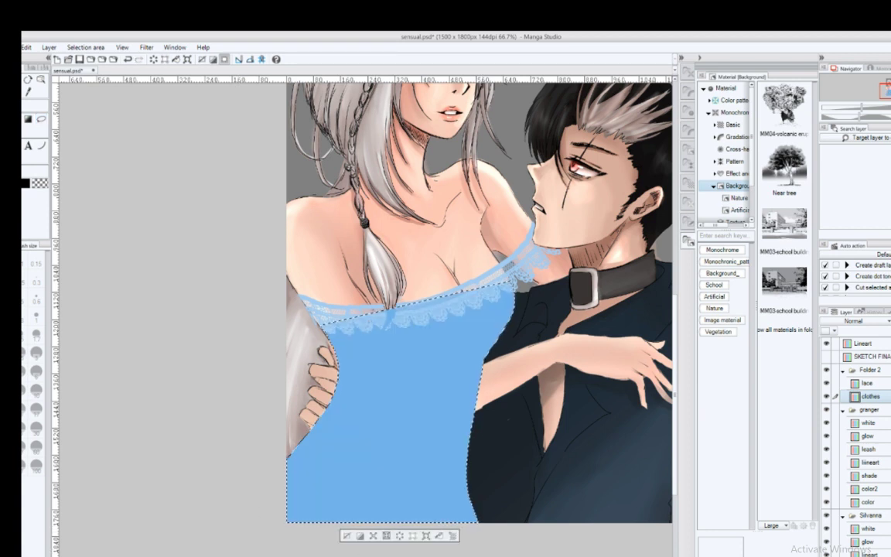
left_click_drag(328, 415, 331, 414)
key("ctrl+d")
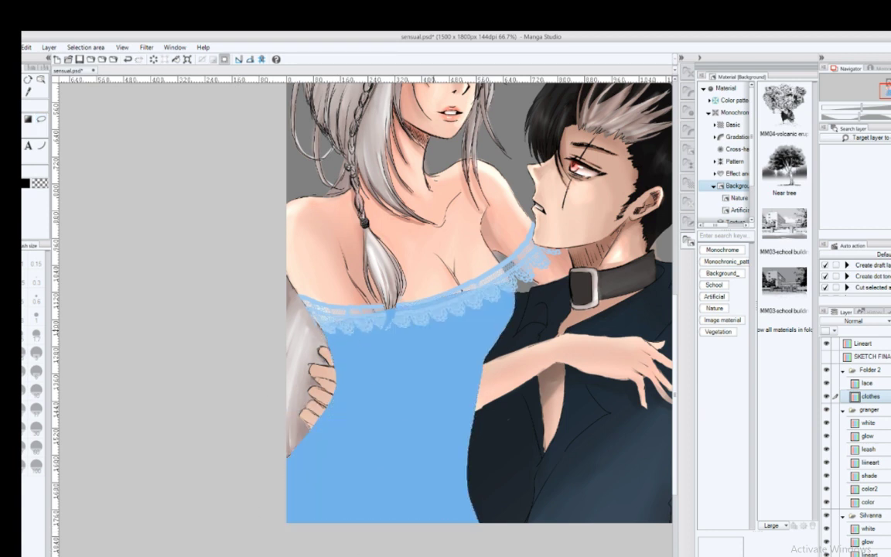
Erase the blue fill over the tip of the braid and lower the clothes layer's opacity until the lineart shows through
key("b")
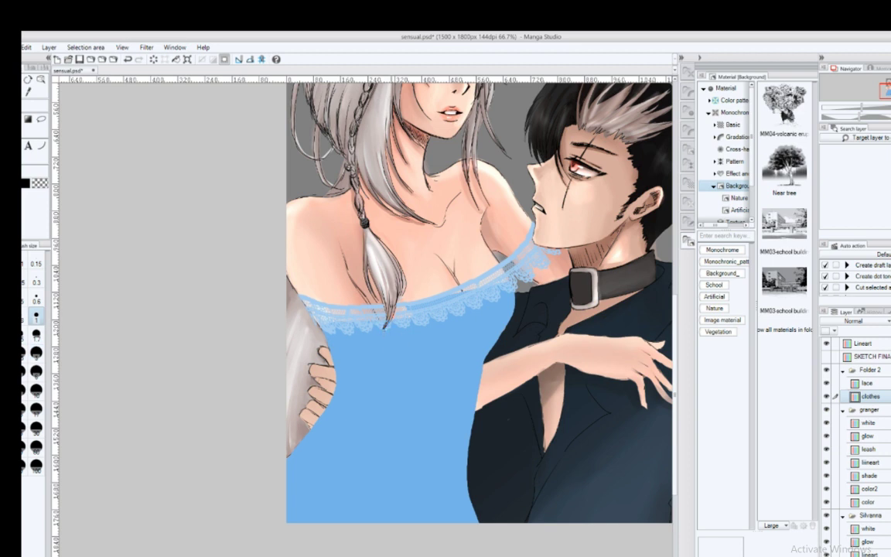
key("bracketright")
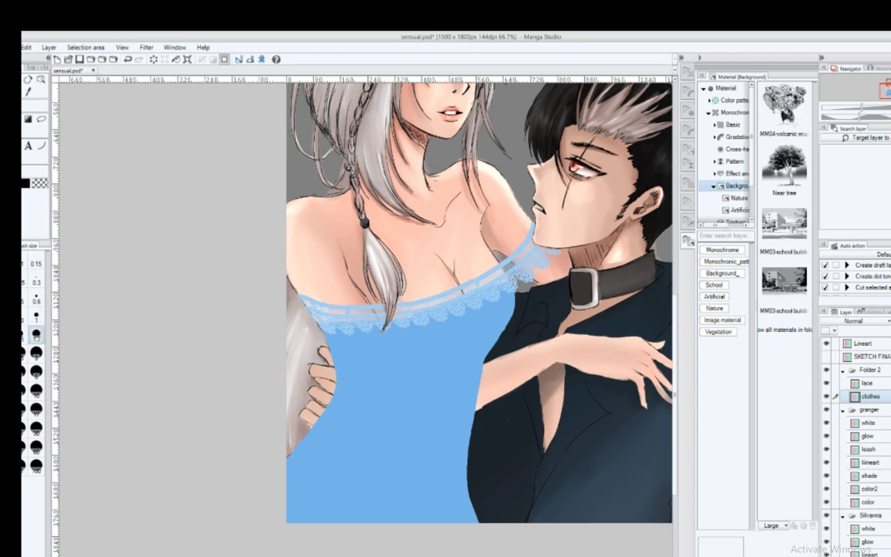
key("bracketright")
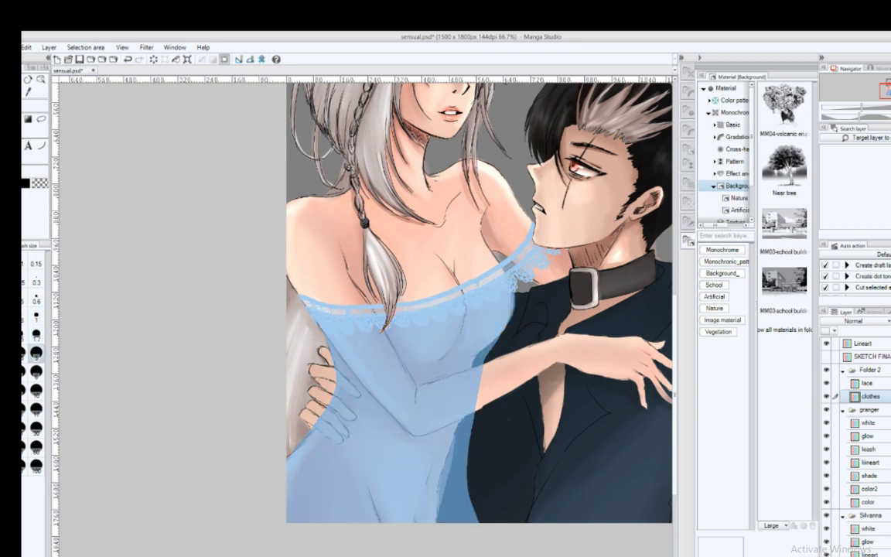
Erase the blue fill covering the woman's near upper arm, elbow and forearm on the clothes layer
key("bracketright")
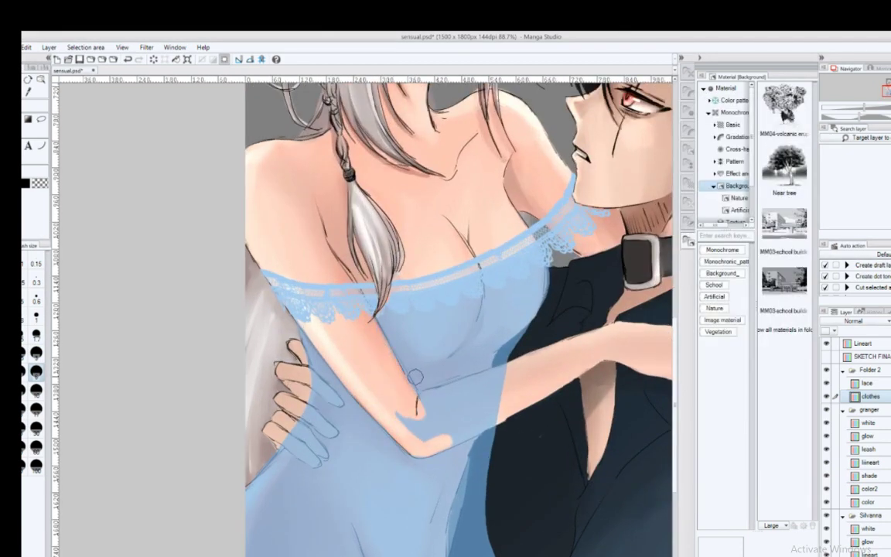
mouse_move(415, 377)
left_mouse_down()
mouse_move(500, 381)
mouse_move(389, 410)
mouse_move(448, 431)
left_mouse_up()
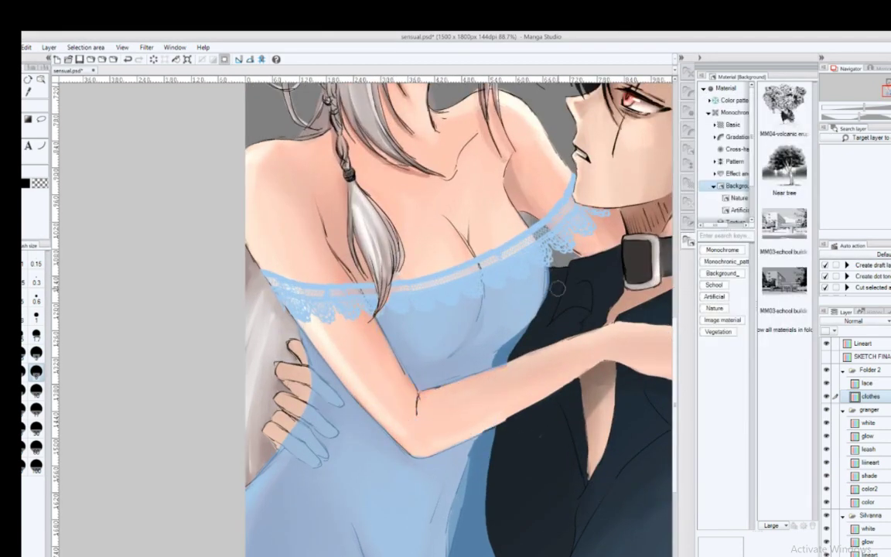
key("bracketleft")
key("ctrl+0")
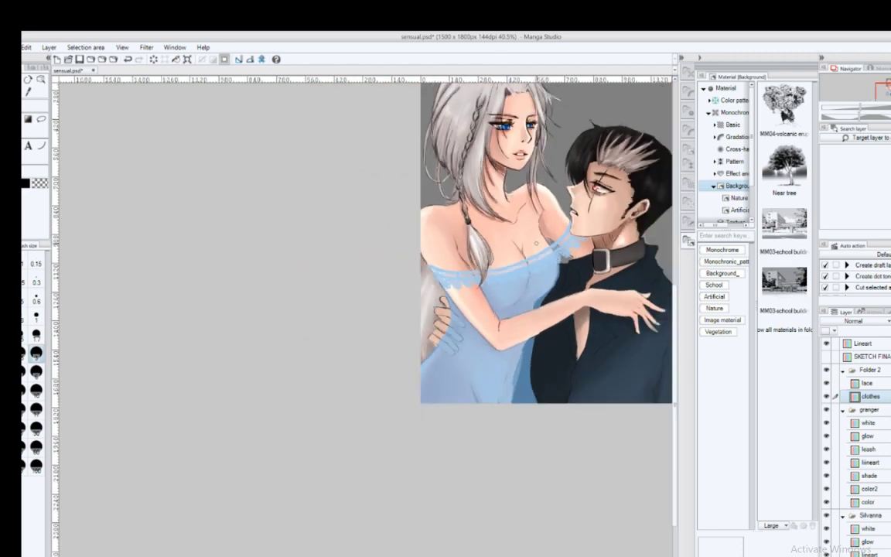
scroll(433, 309, "up", 5)
key("bracketleft")
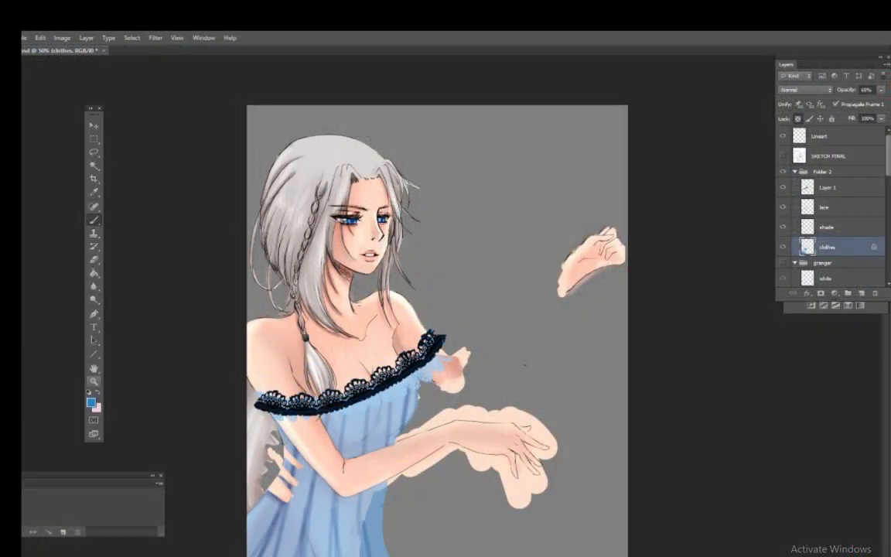
Blend the fold strokes of the blue dress on the clothes layer with the Smudge tool
right_click(93, 286)
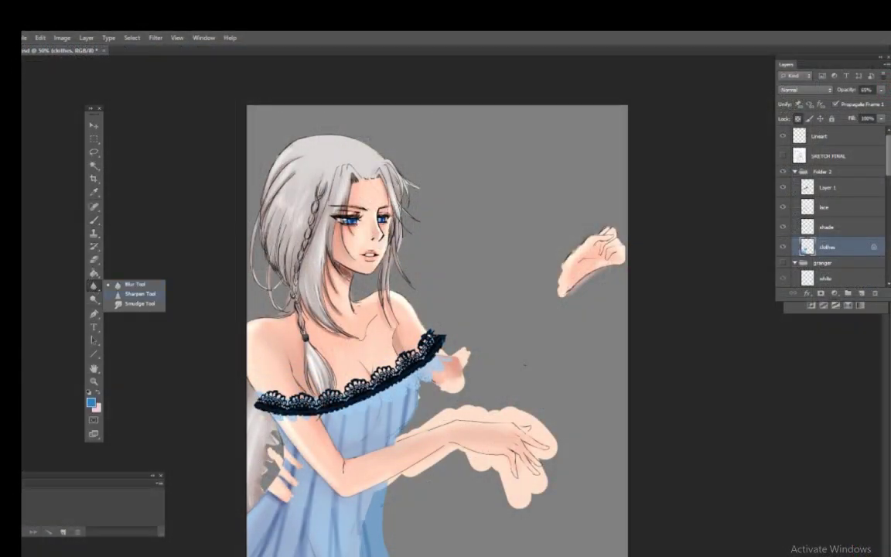
left_click(128, 305)
right_click(81, 417)
key("Escape")
right_click(82, 418)
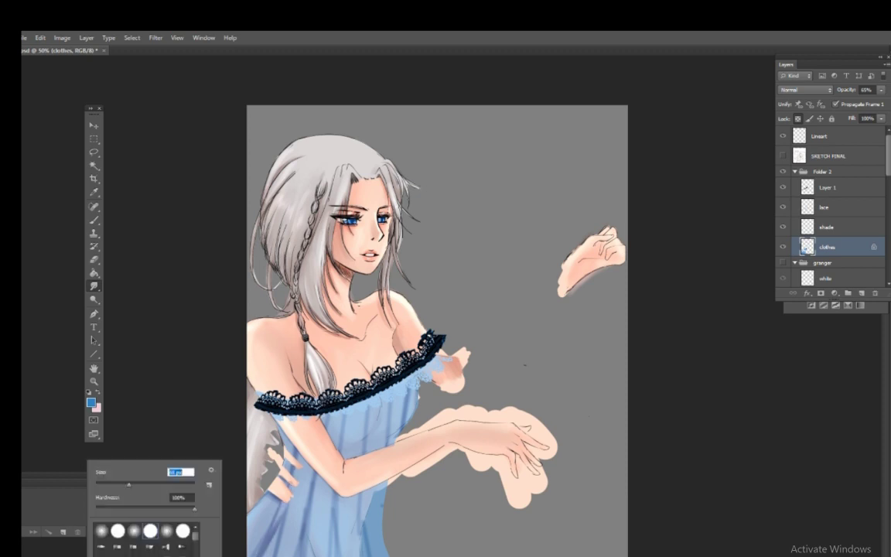
key("Escape")
left_click_drag(240, 464, 298, 464)
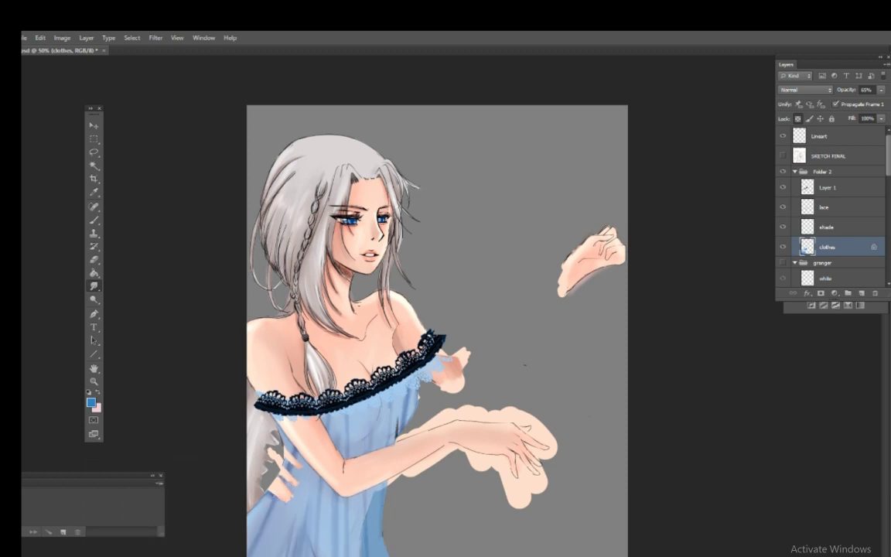
left_click_drag(360, 363, 325, 395)
left_click_drag(266, 406, 240, 495)
mouse_move(232, 449)
left_mouse_down()
mouse_move(290, 479)
mouse_move(345, 542)
left_mouse_up()
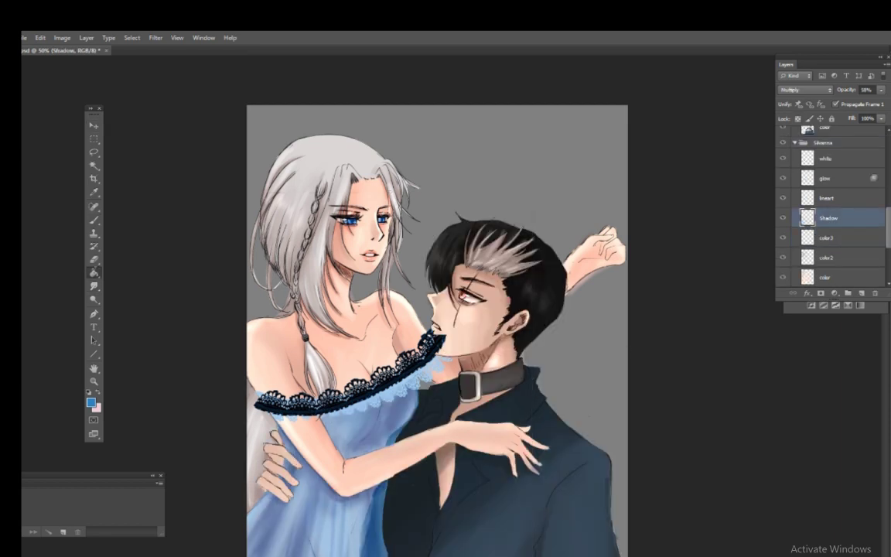
left_click(826, 277)
left_click(826, 257)
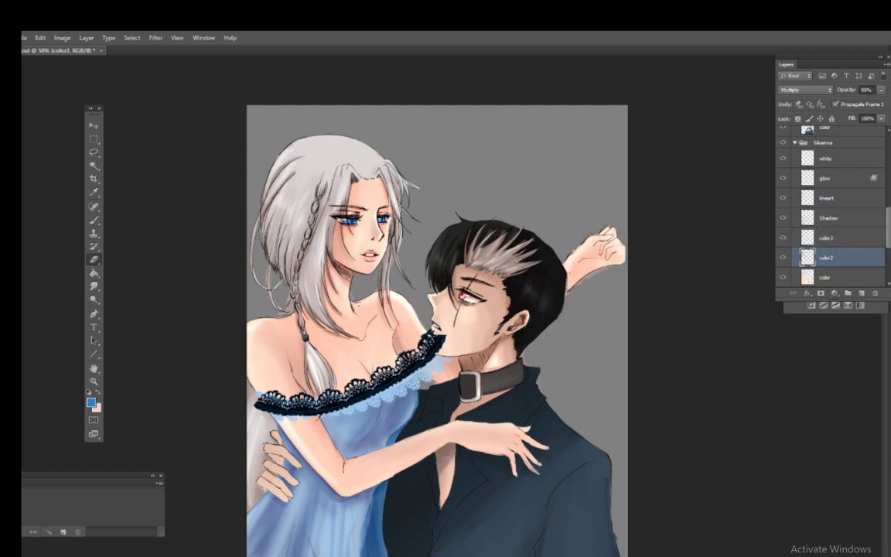
scroll(830, 205, "up", 5)
Warp the black lace on Layer 1 so its scallops hang down and it curves across the woman's bust
left_click(826, 187)
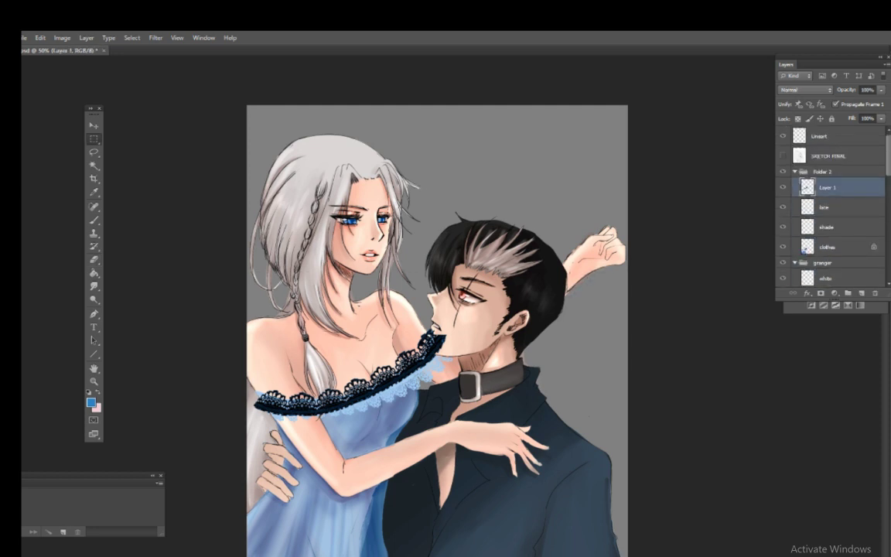
key("ctrl+t")
left_click_drag(348, 378, 433, 445)
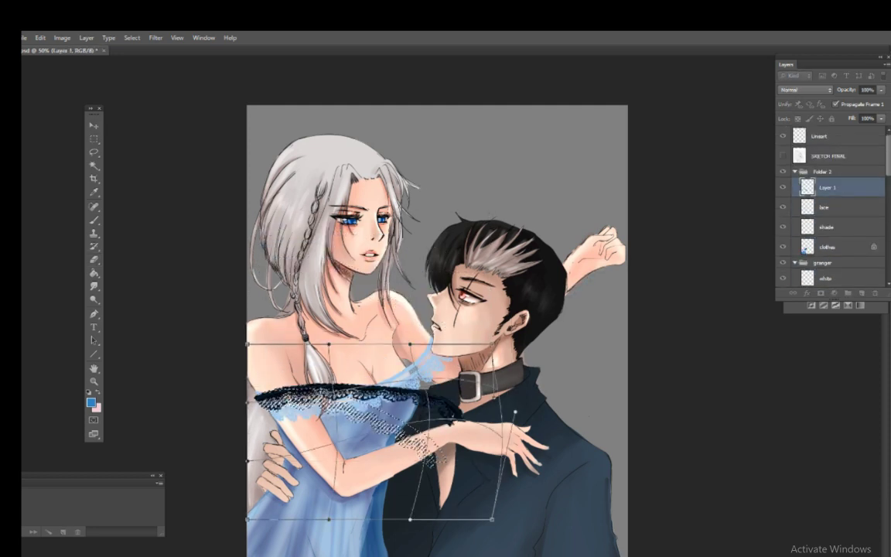
left_click_drag(514, 413, 520, 359)
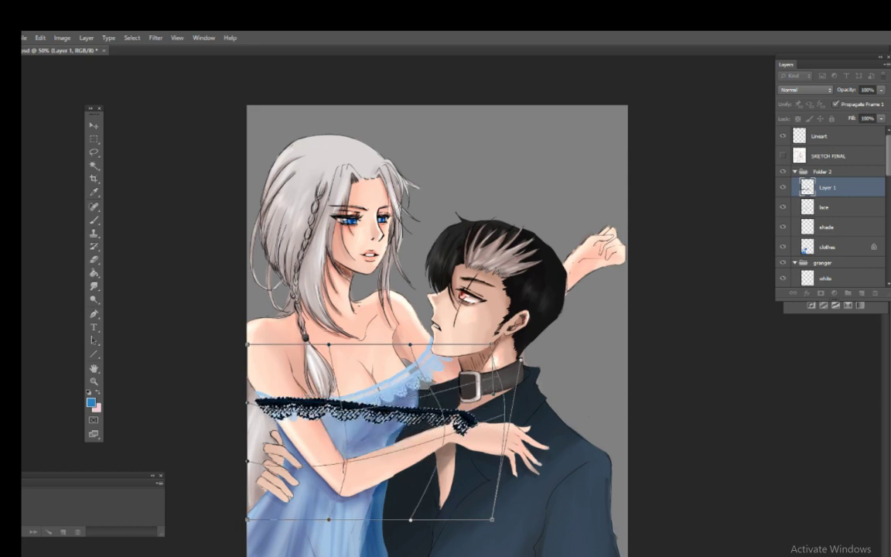
left_click_drag(456, 418, 480, 355)
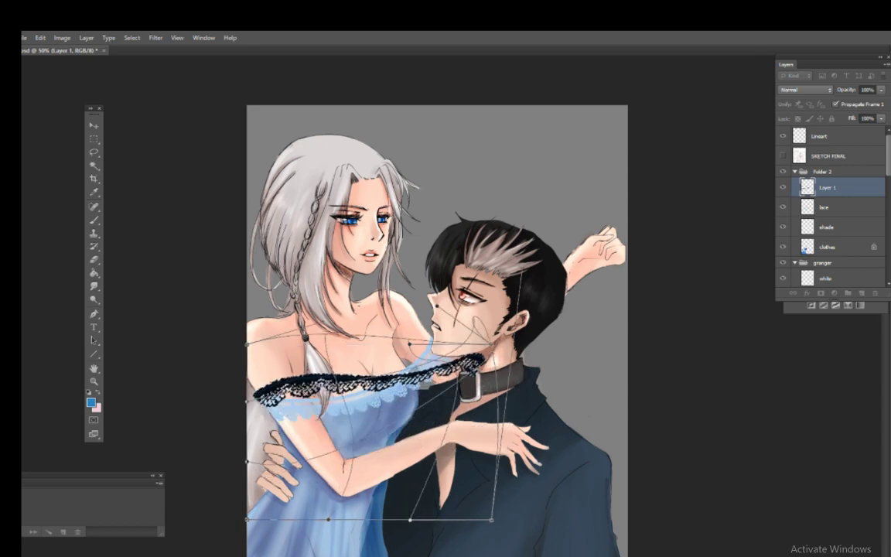
left_click_drag(387, 387, 402, 364)
Transform the black lace again to follow the dress neckline from the woman's near arm to the man's chin
left_click(536, 252)
key("ctrl+t")
left_click_drag(508, 392, 356, 406)
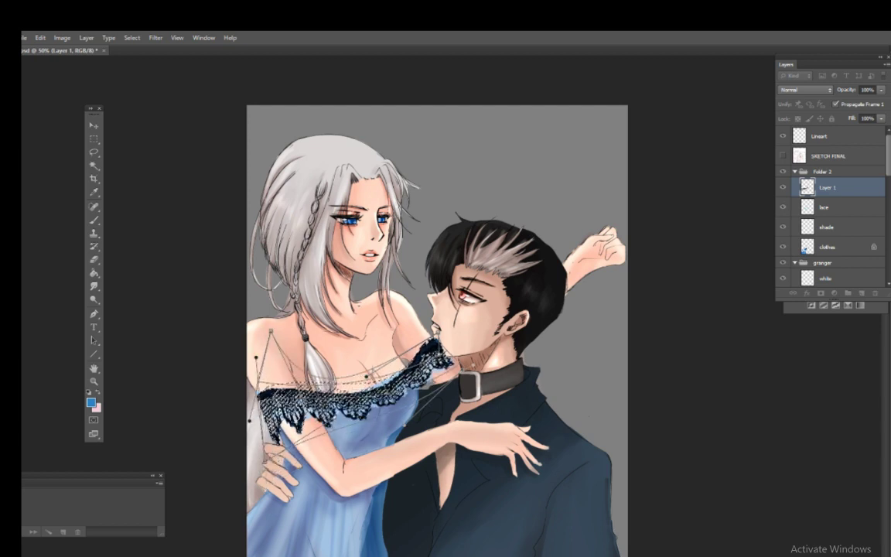
key("Return")
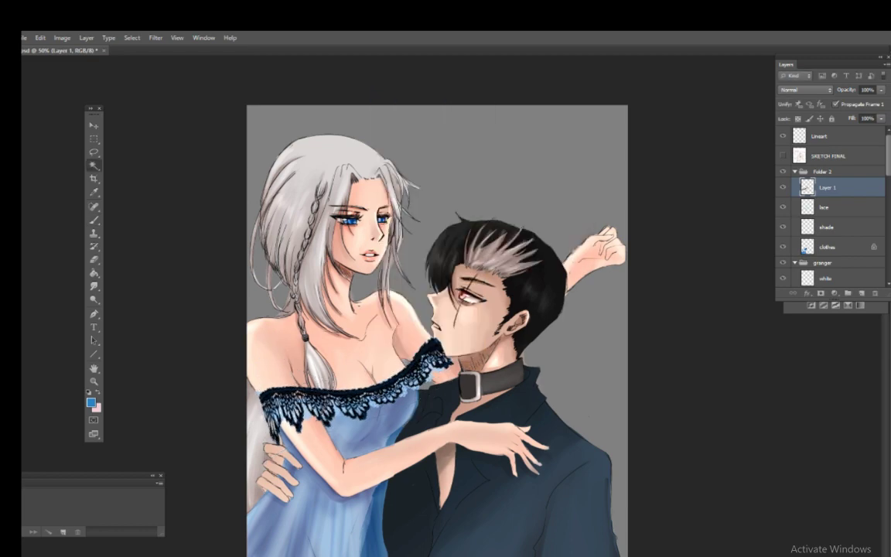
Set the black lace layer's opacity to 79% and erase the lace covering the loose tip of the woman's braid
key("7")
key("9")
key("z")
key("ctrl+plus")
key("ctrl+plus")
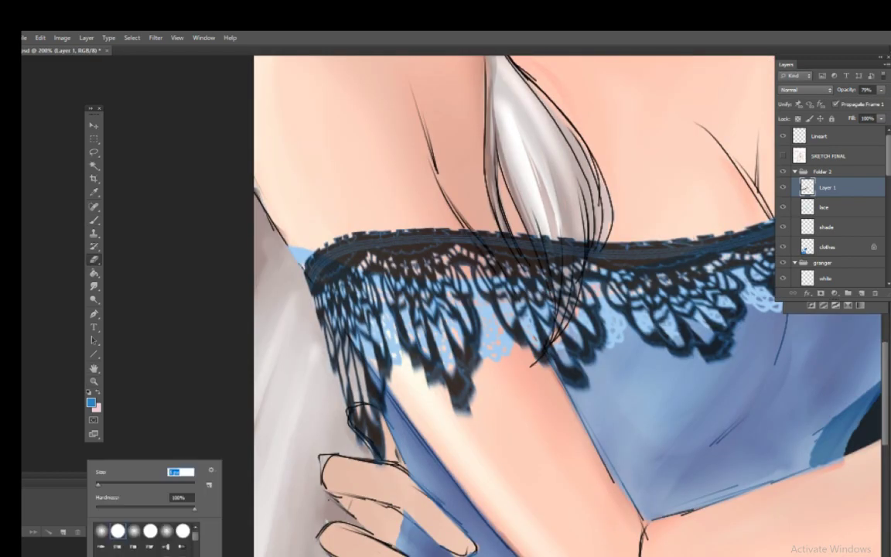
key("Return")
left_click_drag(476, 212, 502, 298)
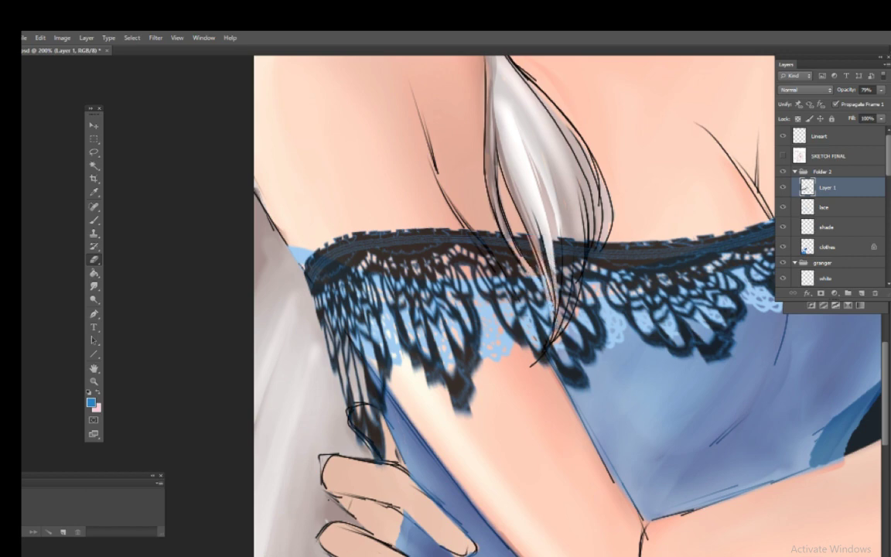
left_click_drag(574, 237, 567, 302)
key("h")
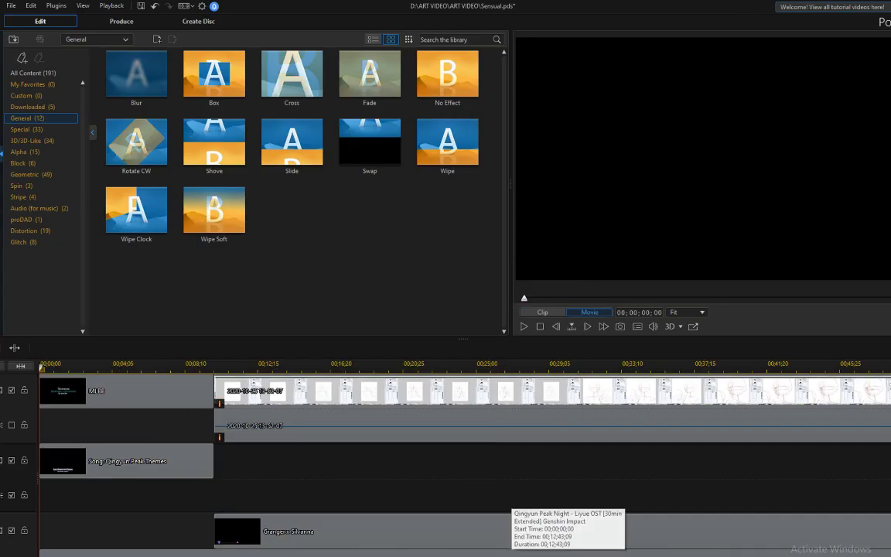
Switch to the OBS Studio window
key("alt+Tab")
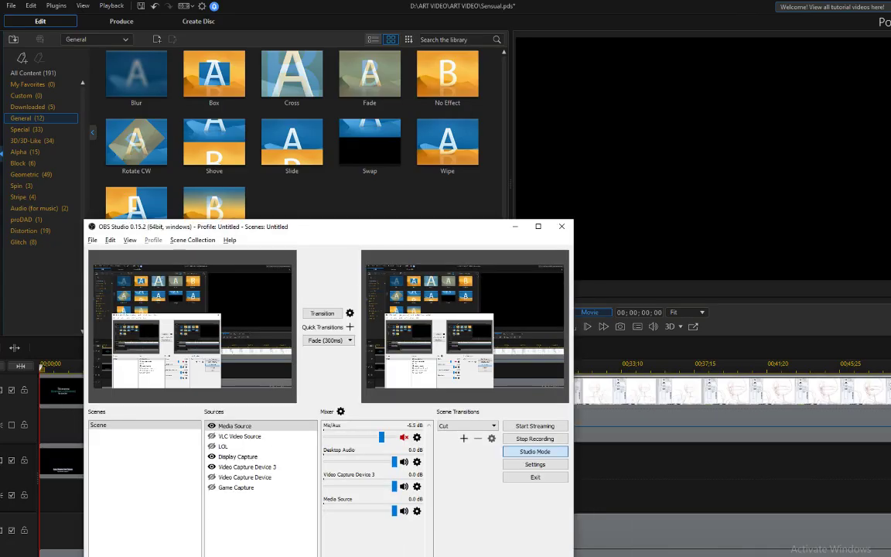